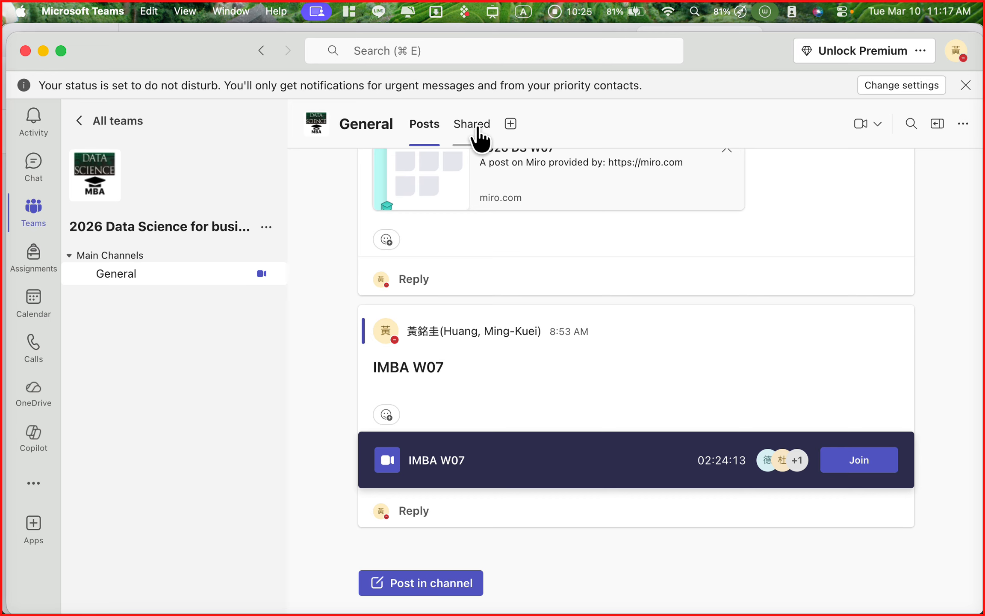
- Open the Datasets folder in the General channel's shared files and examine the W05 and W06 dataset files
left_click(477, 138)
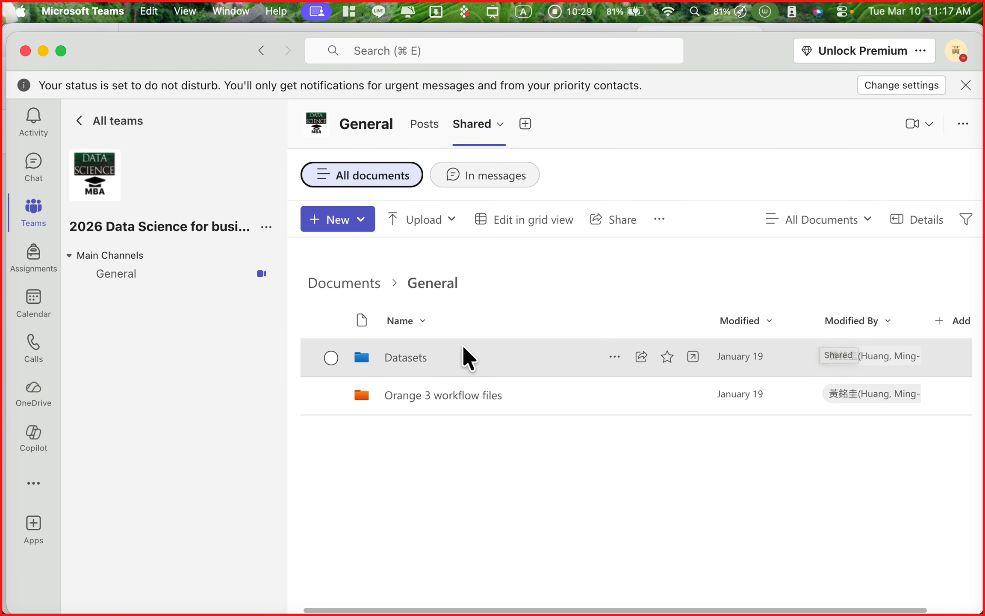
left_click(408, 359)
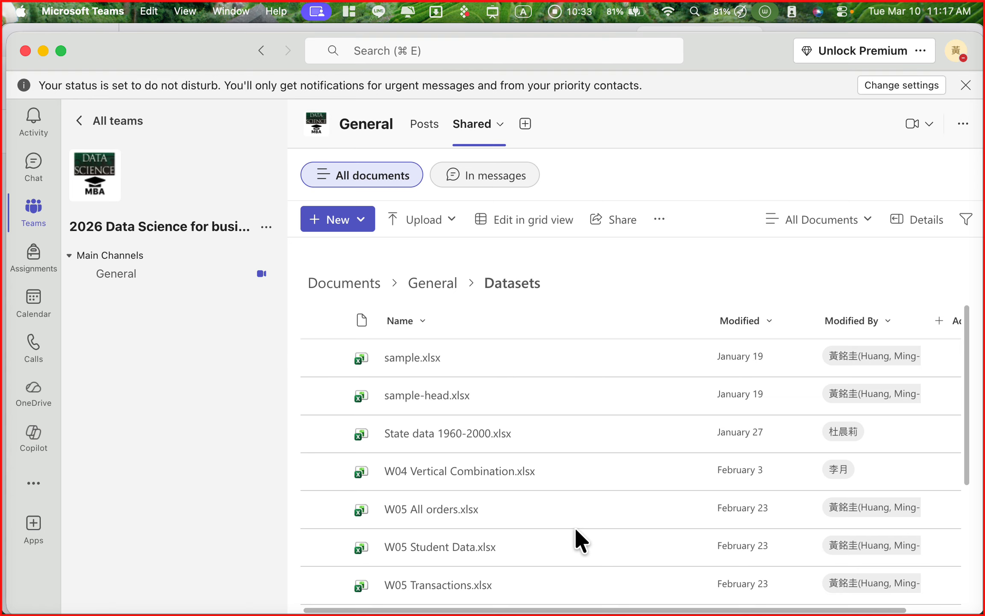
key("super+Tab")
scroll(796, 380, "down", 5)
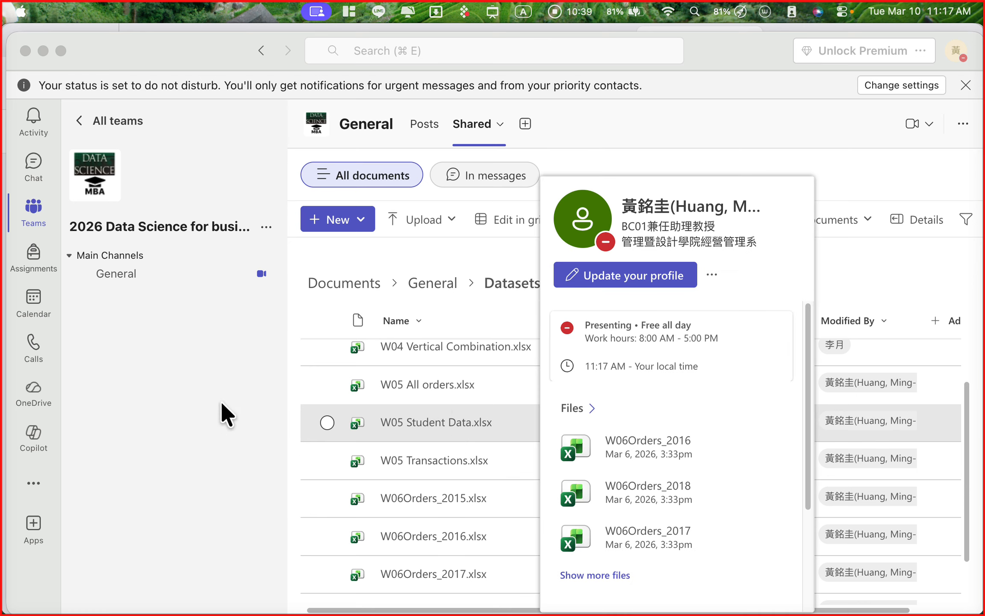
left_click(210, 394)
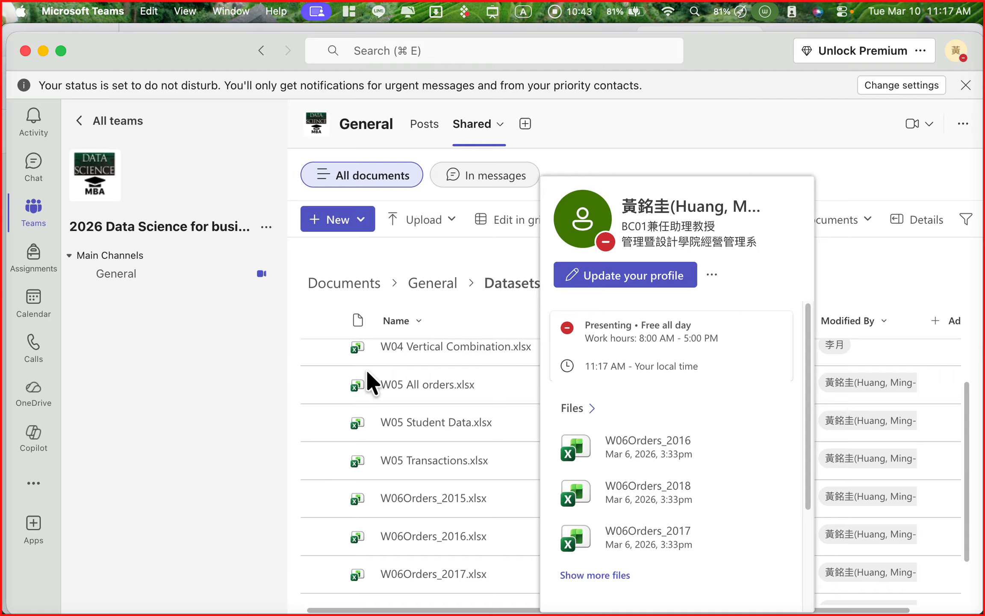
left_click(415, 385)
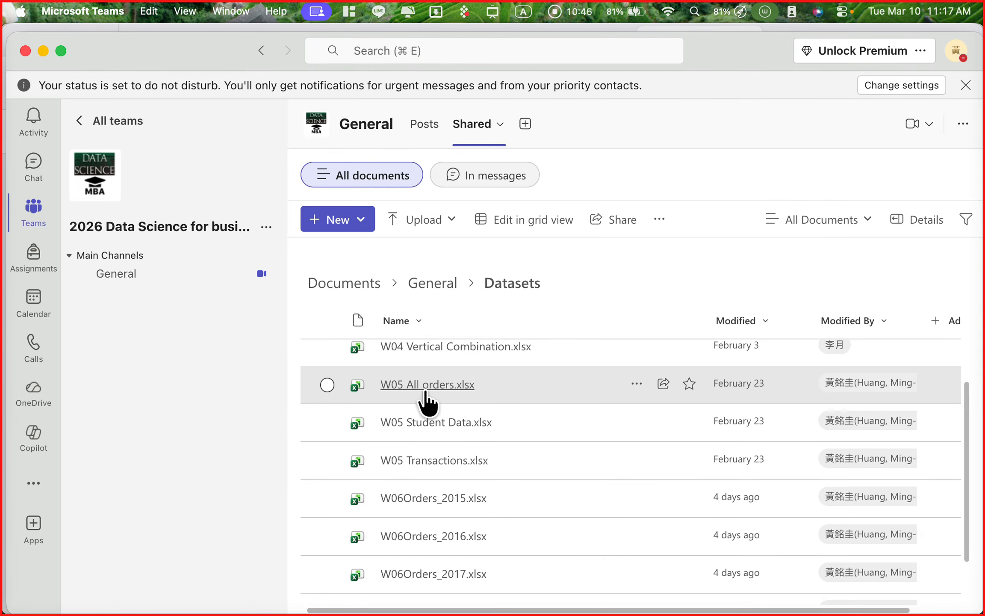
left_click(433, 426)
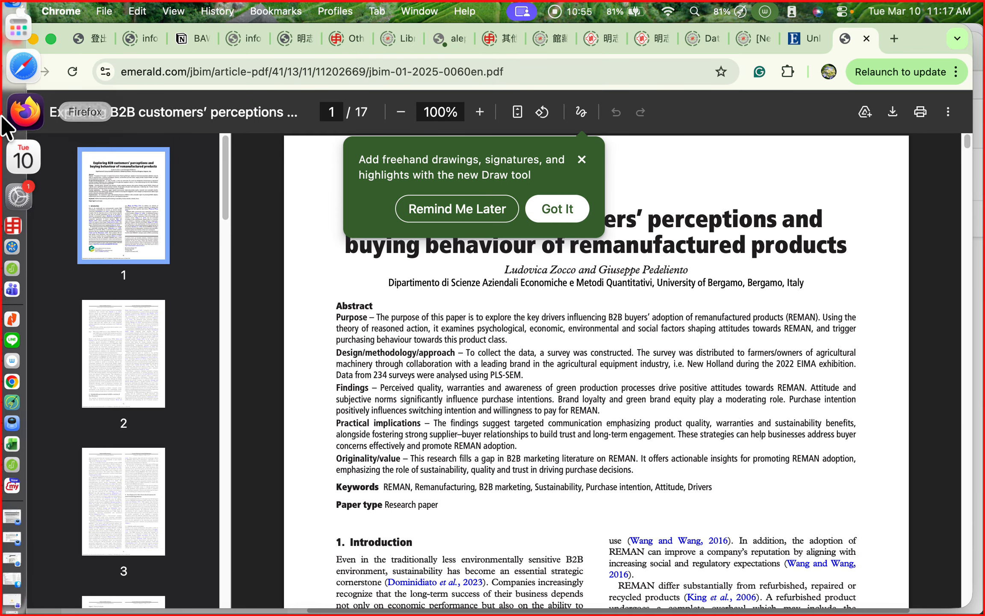
left_click(36, 241)
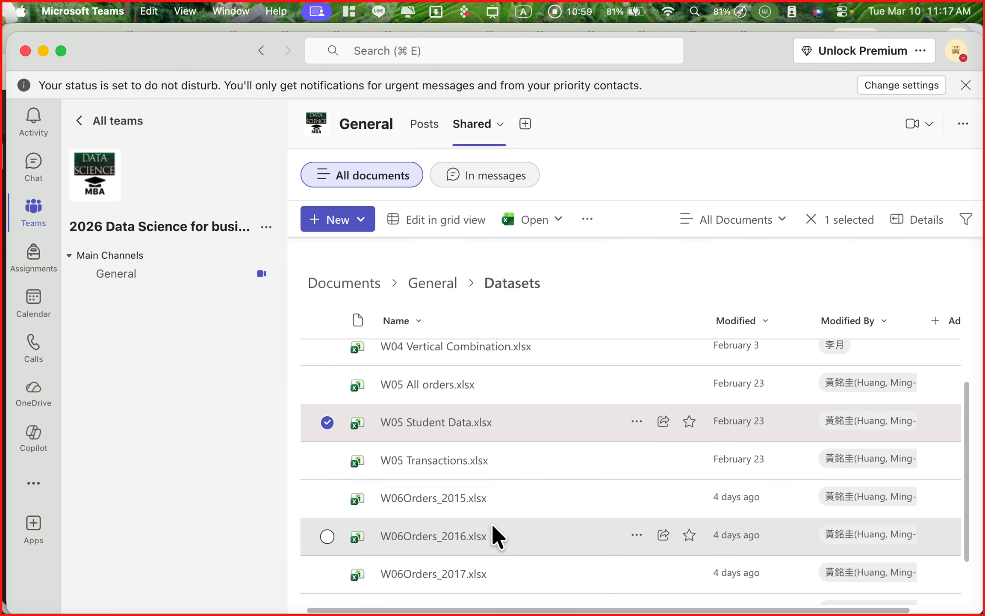
scroll(492, 526, "down", 2)
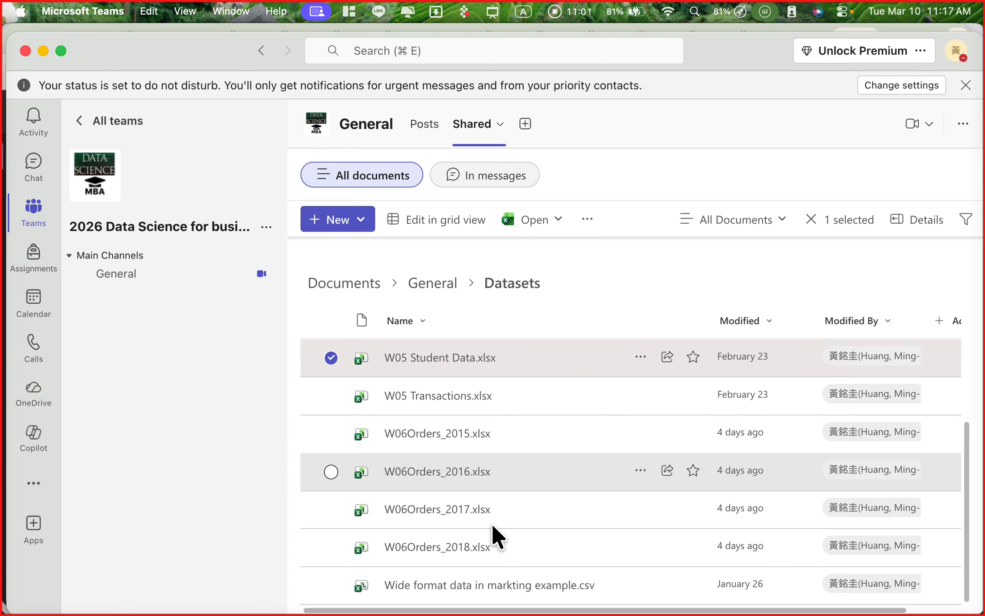
scroll(475, 387, "up", 5)
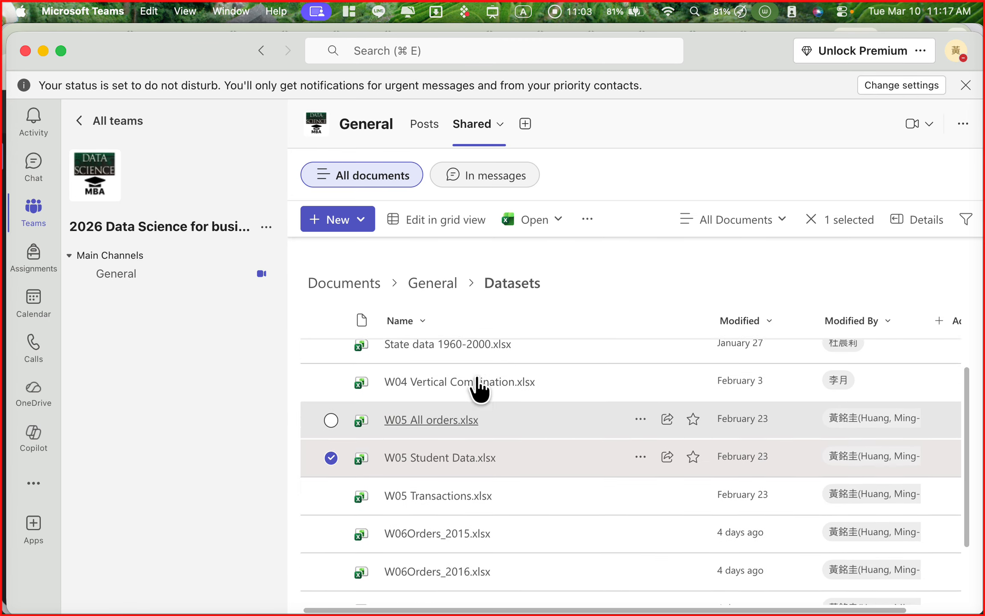
- Open the Orange 3 workflow files folder from General and examine the W04, W05 and W06 workflow files
left_click(433, 284)
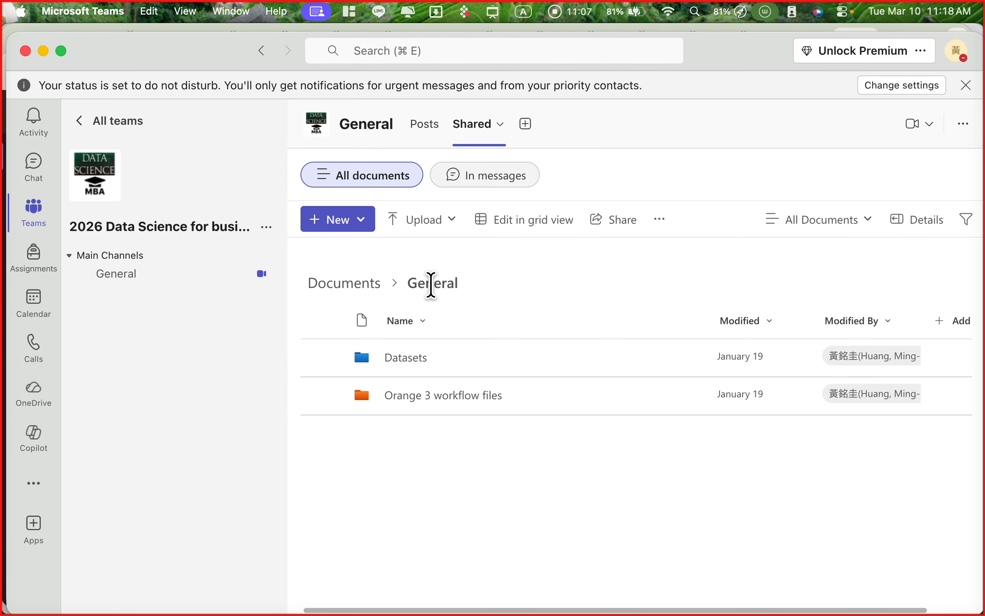
left_click(441, 394)
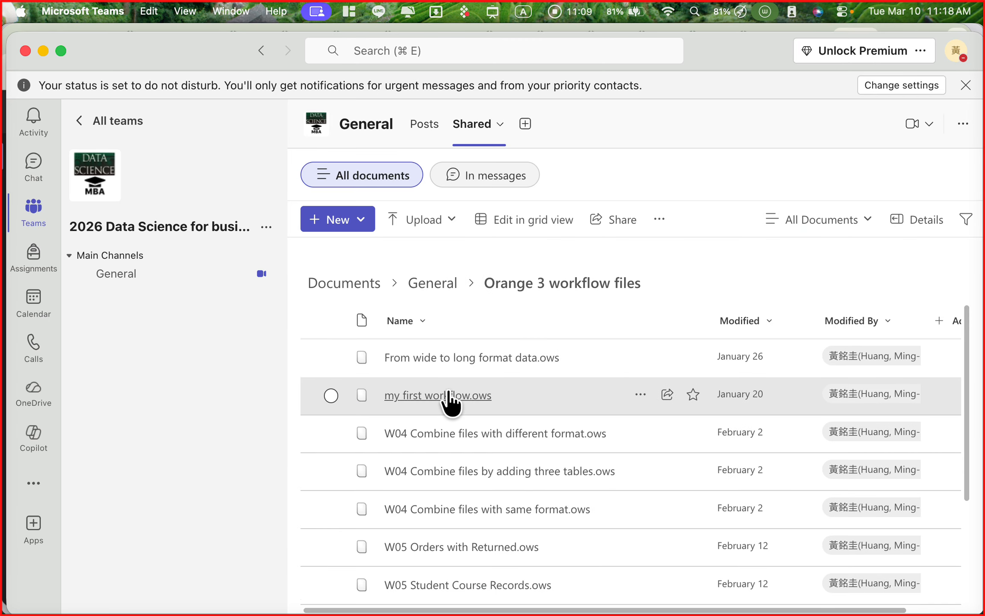
left_click(433, 284)
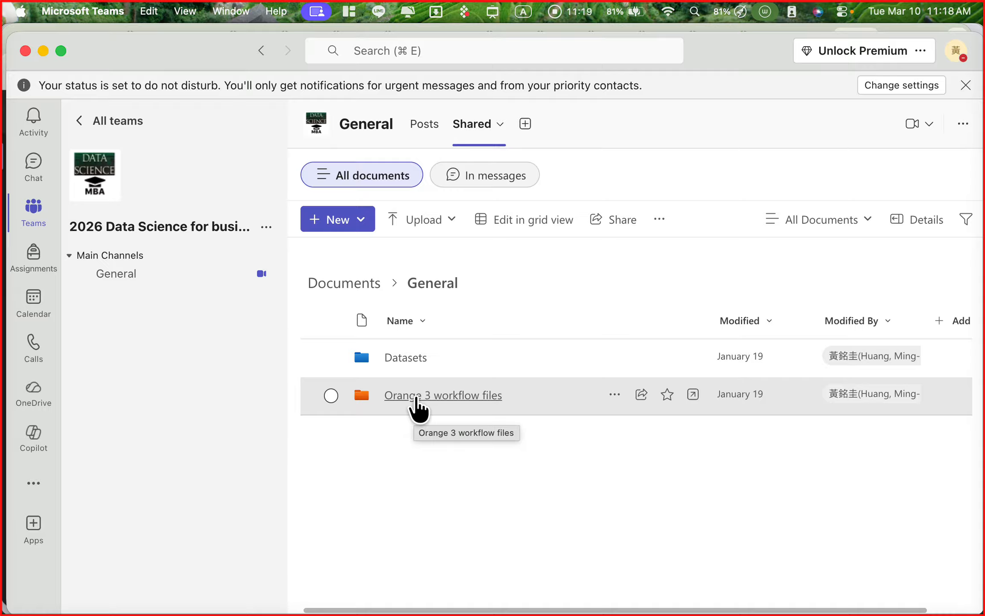
left_click(416, 397)
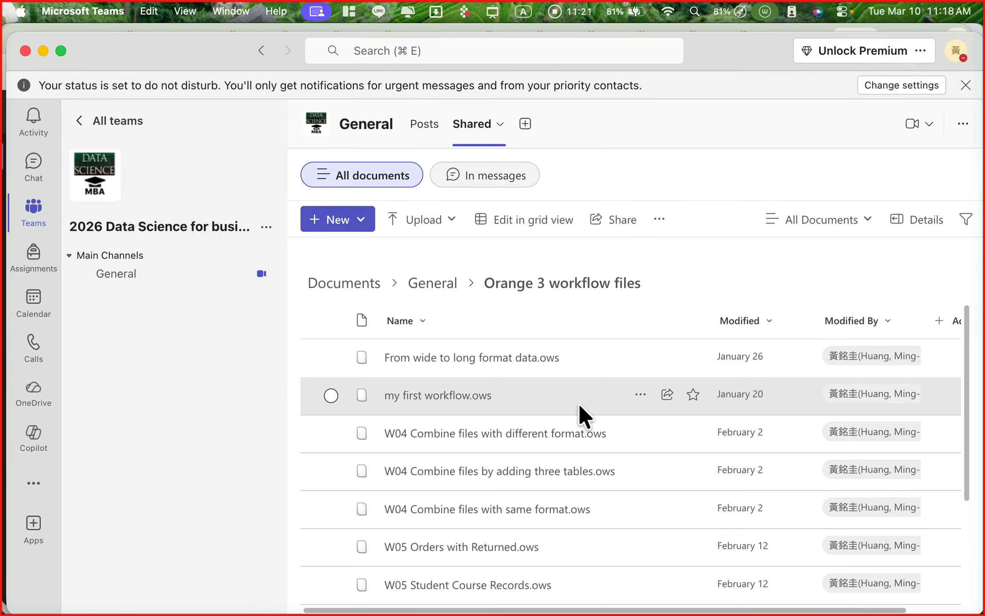
scroll(652, 409, "down", 3)
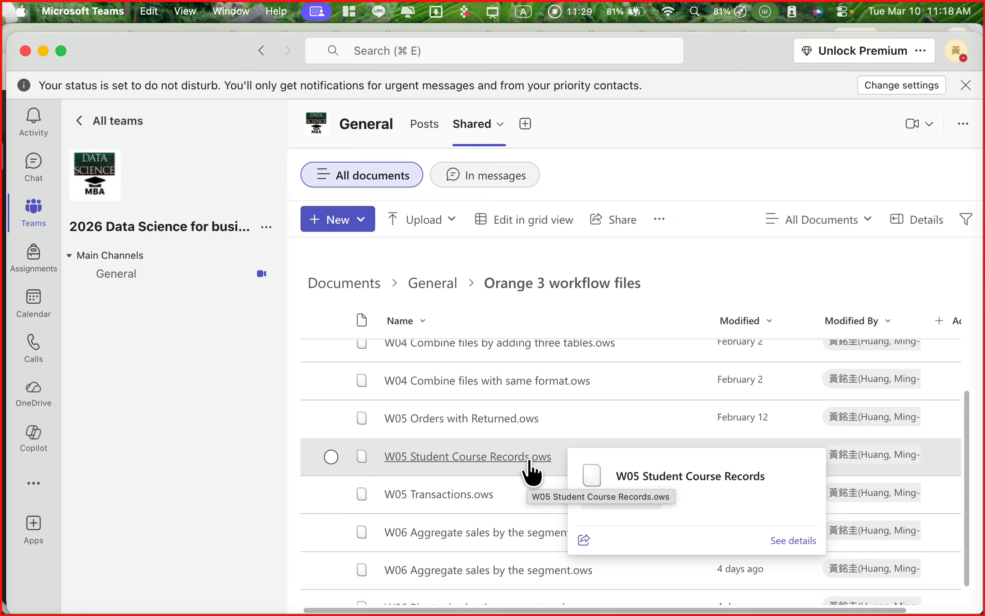
mouse_move(468, 493)
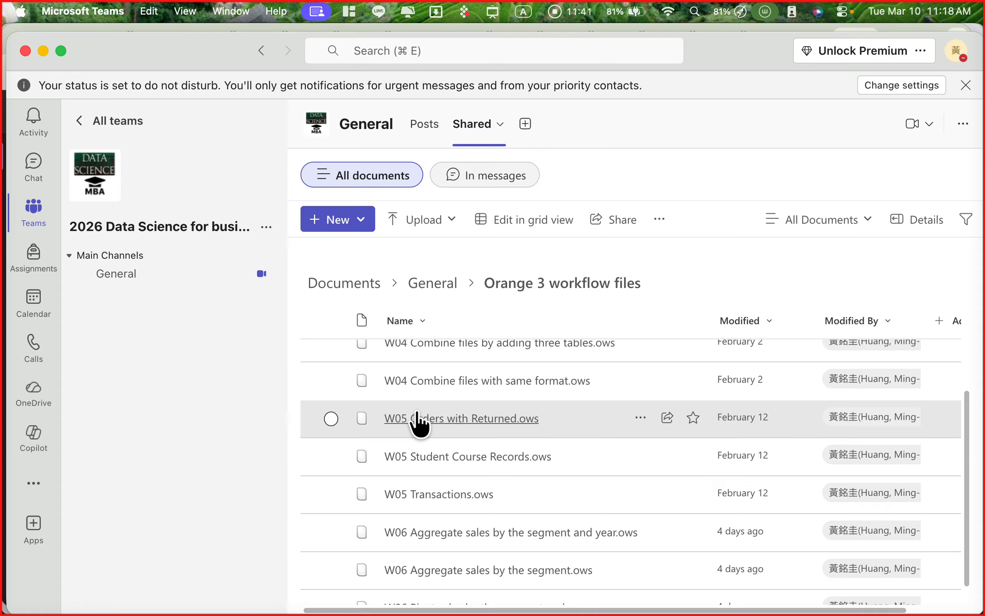
mouse_move(540, 467)
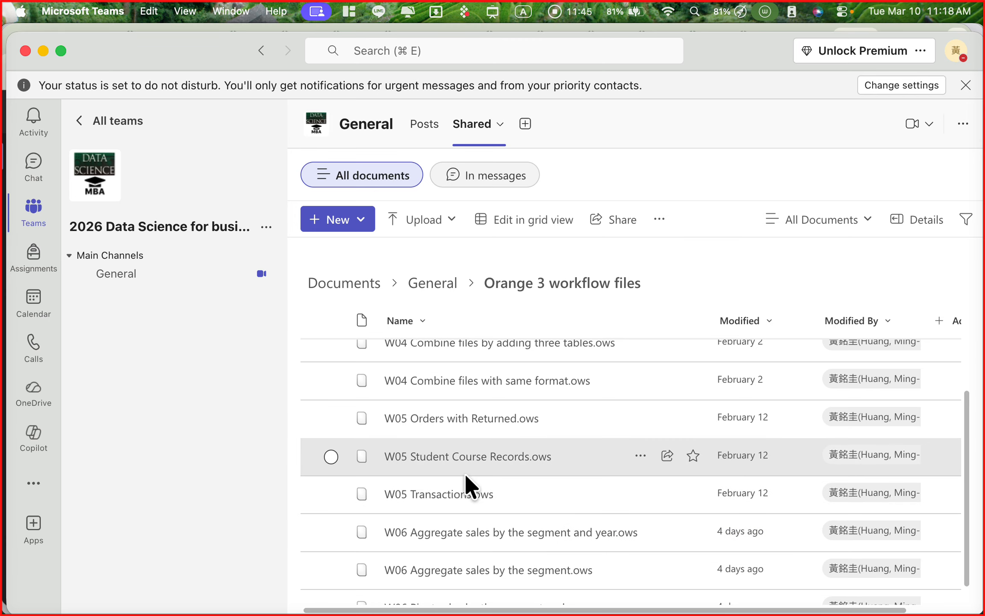
- Switch to the myViewBoard whiteboard holding the Week 7 notes
mouse_move(4, 304)
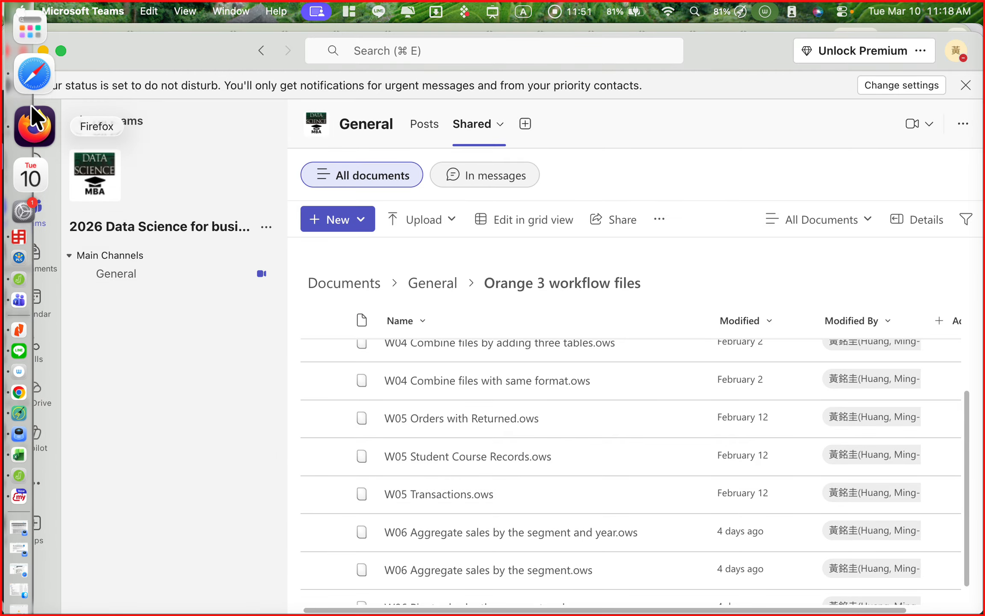
left_click(33, 50)
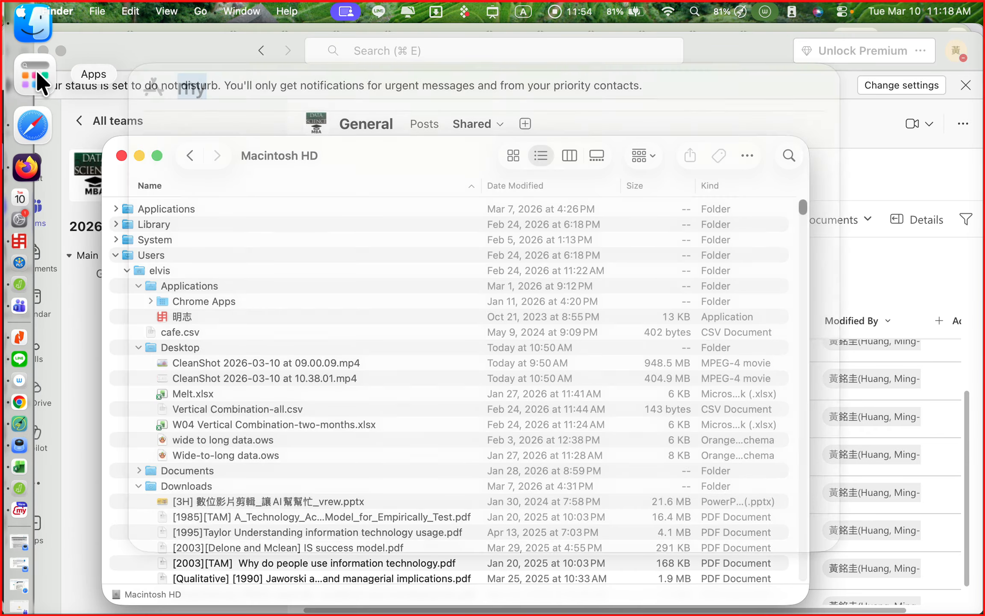
left_click(36, 72)
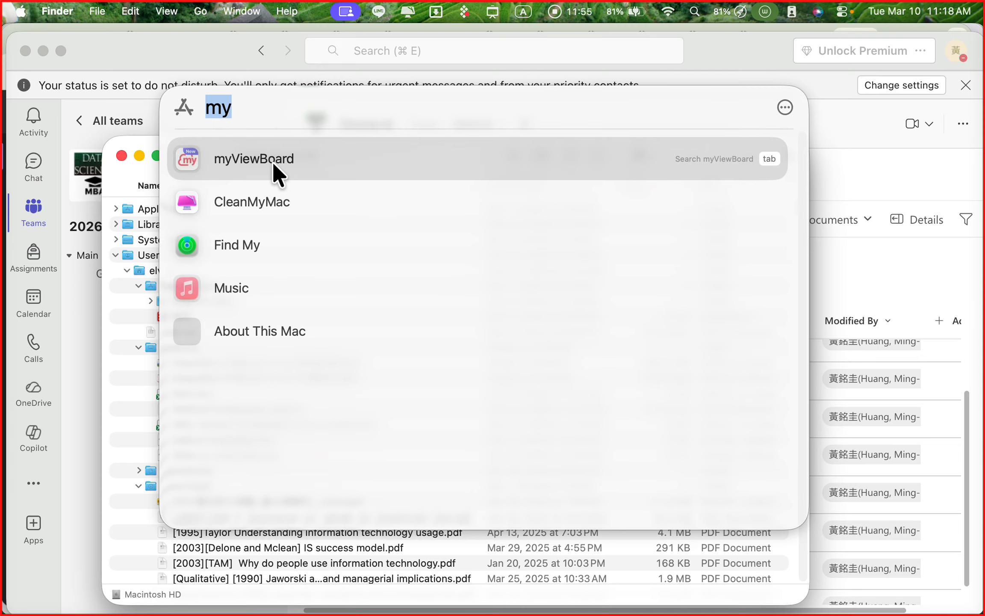
left_click(271, 160)
mouse_move(1, 155)
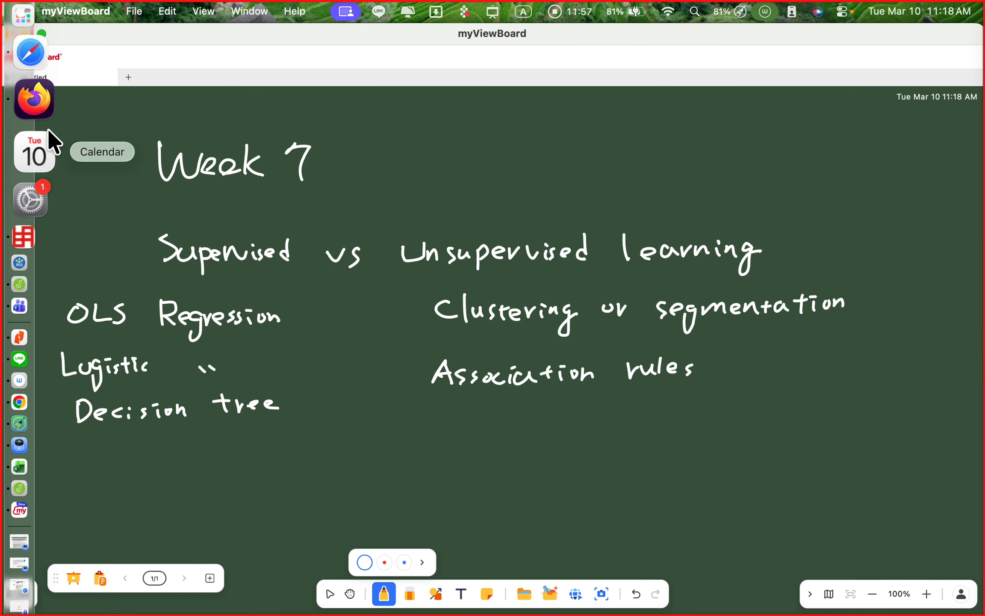
left_click(41, 75)
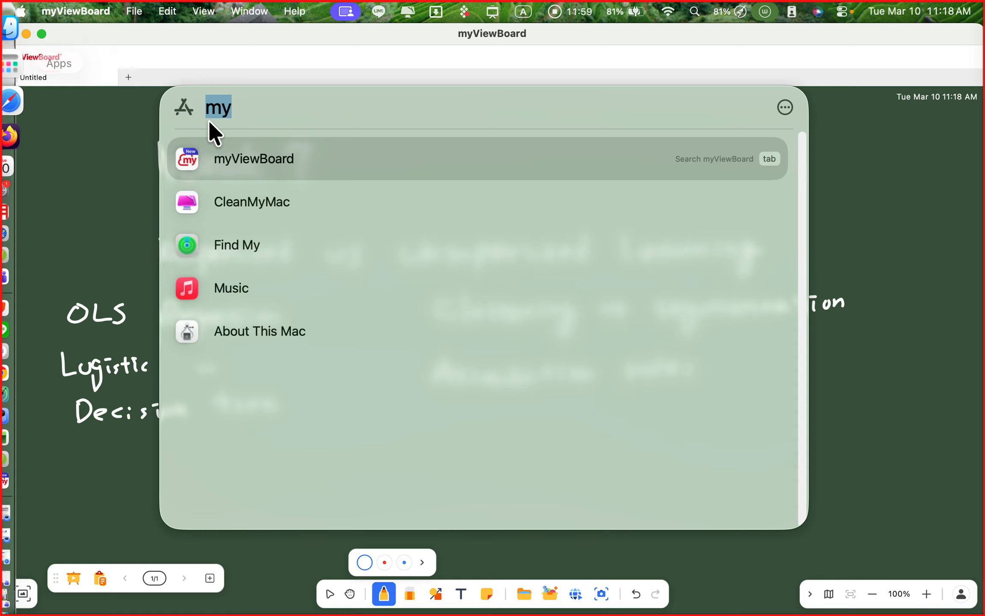
left_click(612, 161)
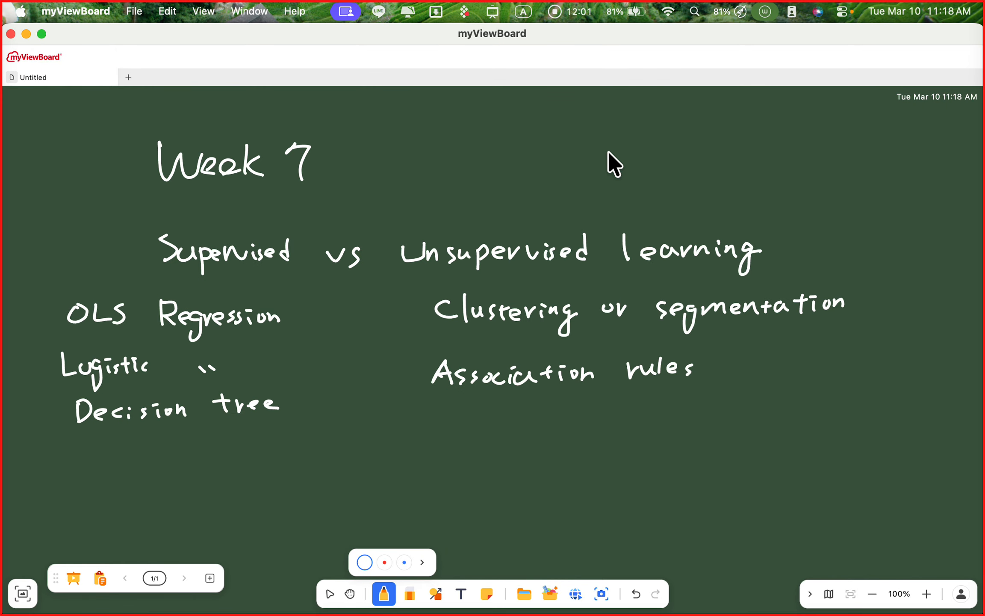
- Search the installed applications for "orange" and launch Orange from the Applications folder
mouse_move(2, 125)
left_click(31, 80)
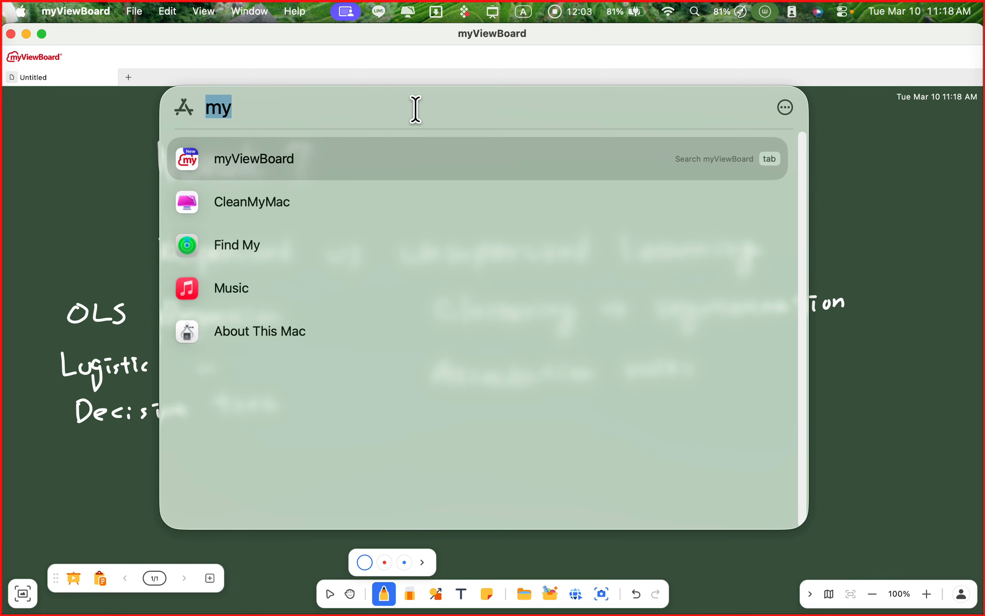
key("BackSpace")
type("oLW")
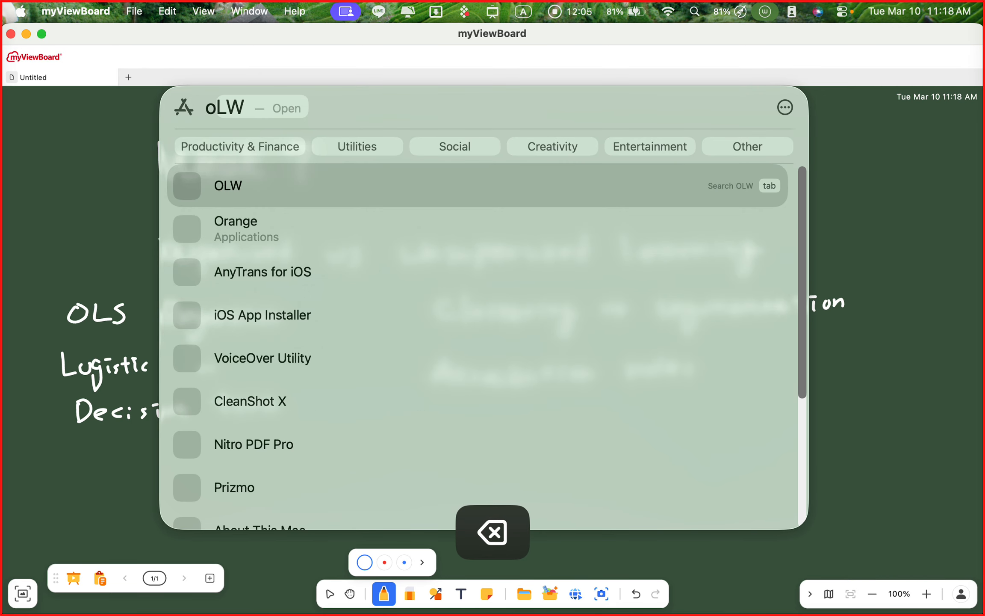
key("BackSpace")
key("BackSpace")
key("BackSpace")
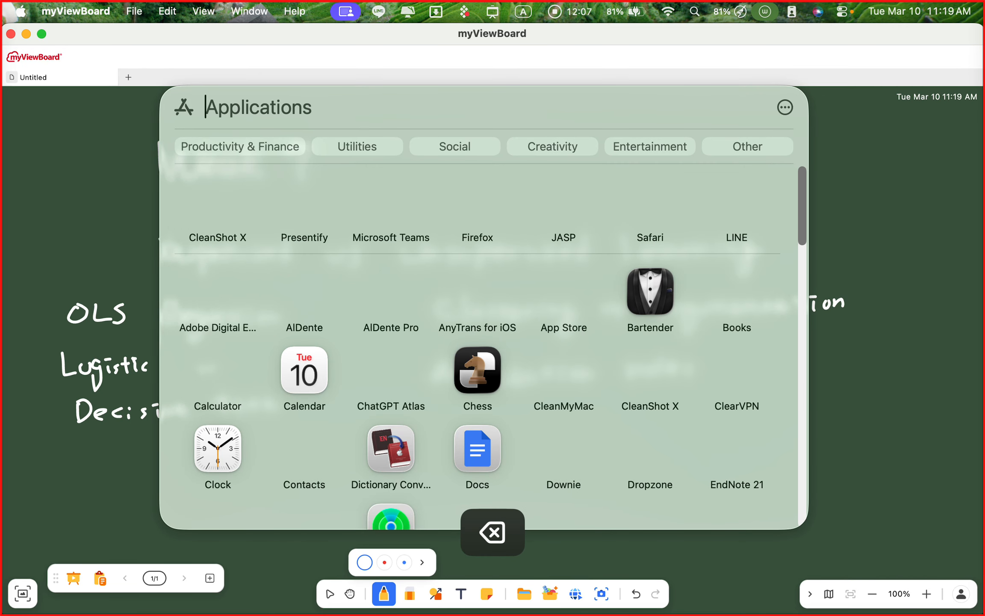
type("oLW")
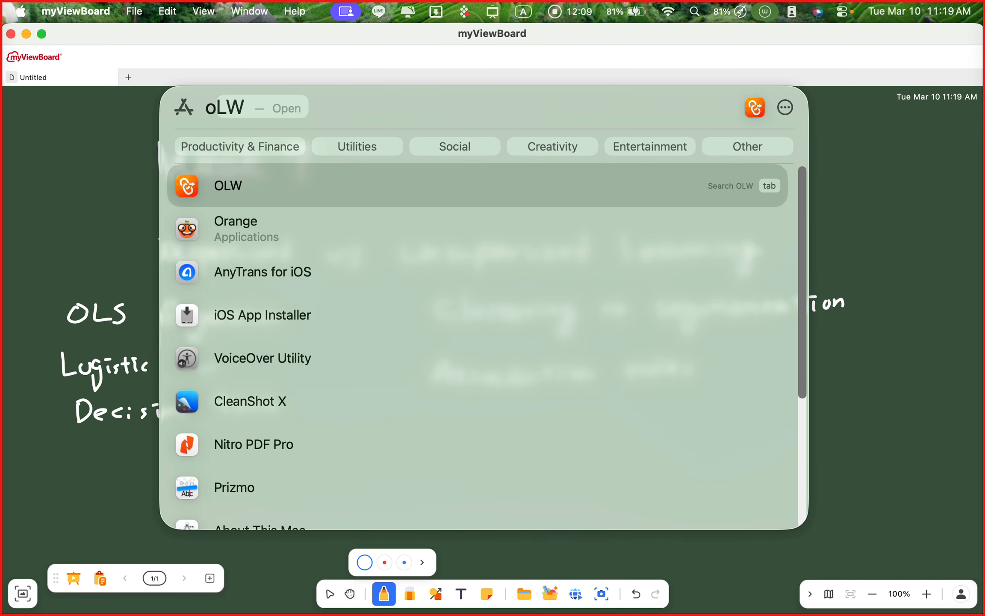
type("r")
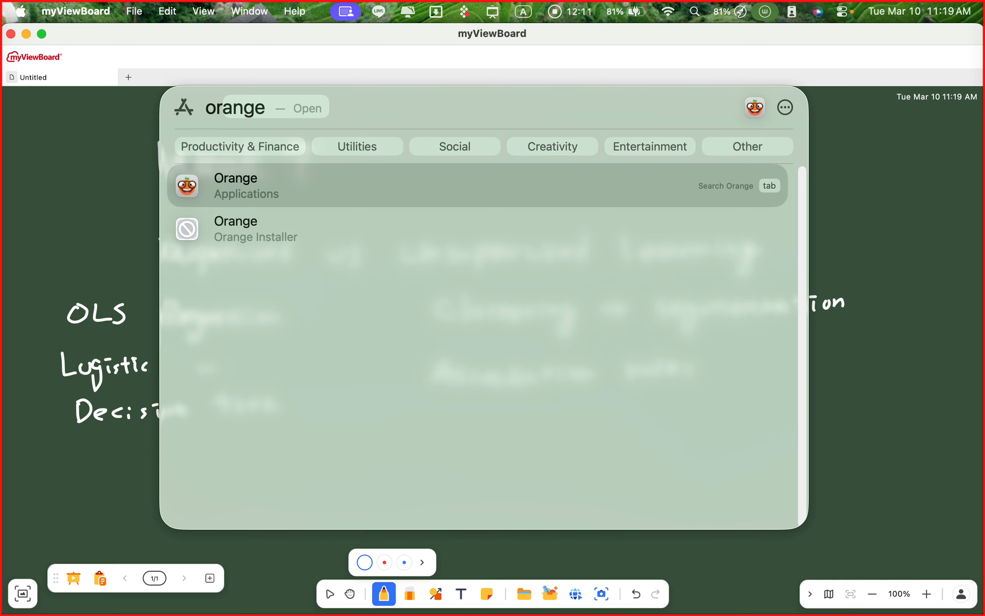
left_click(231, 185)
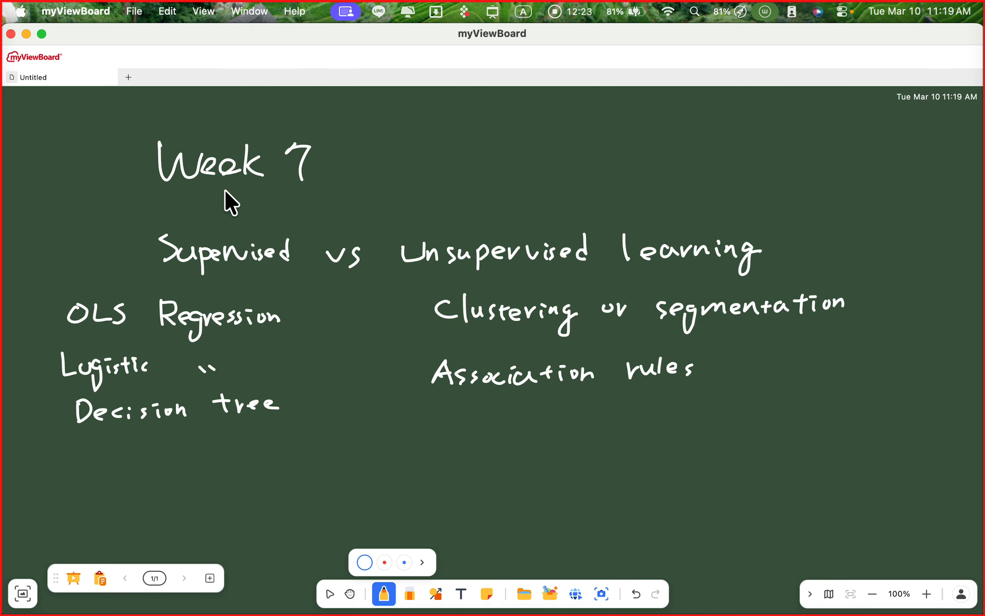
key("super+Tab")
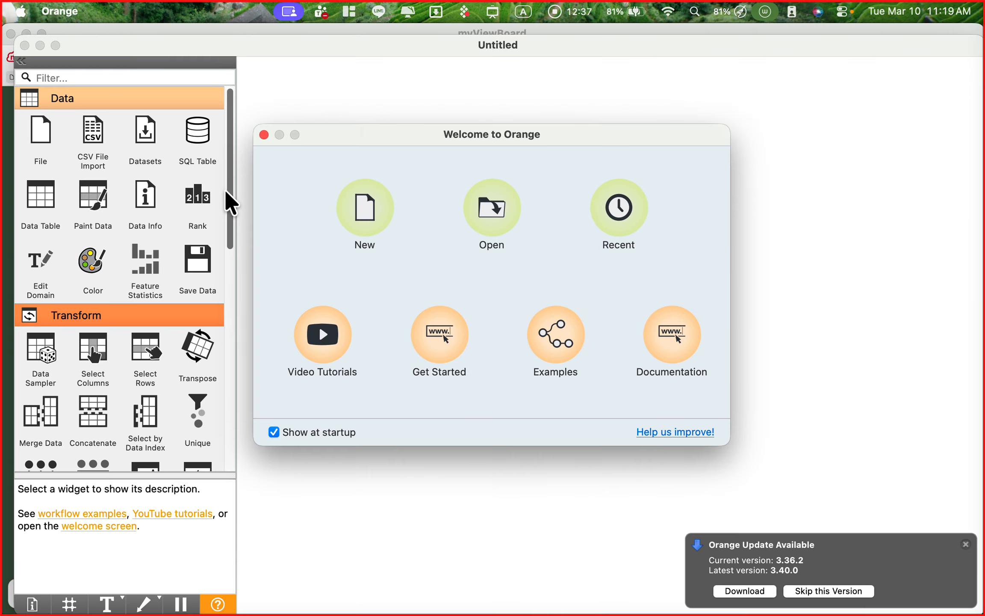
- Look through the Downloads, Desktop and Documents folders for an existing W05 workflow file to open
left_click(497, 206)
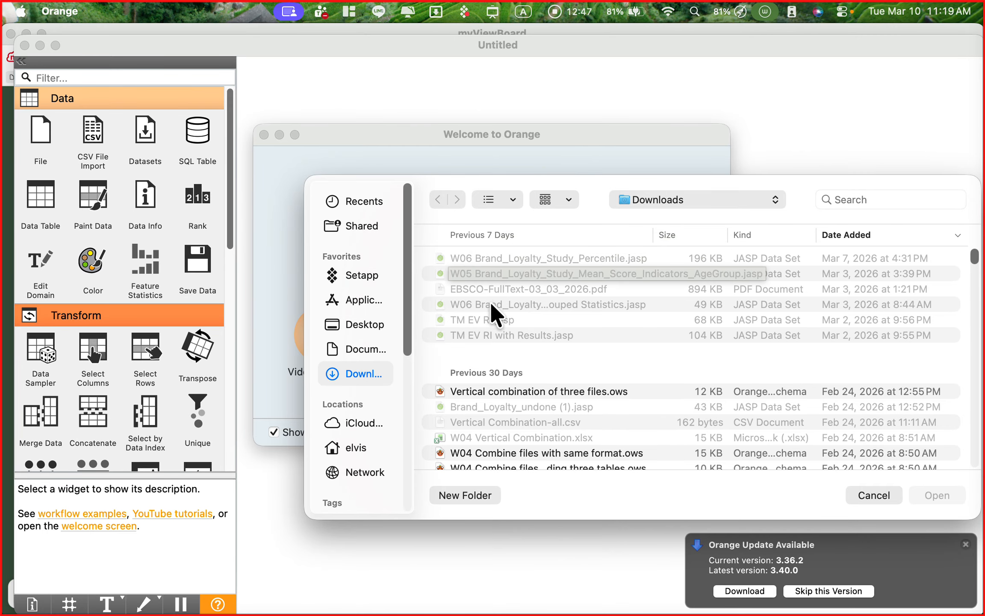
scroll(489, 299, "down", 3)
scroll(495, 303, "down", 8)
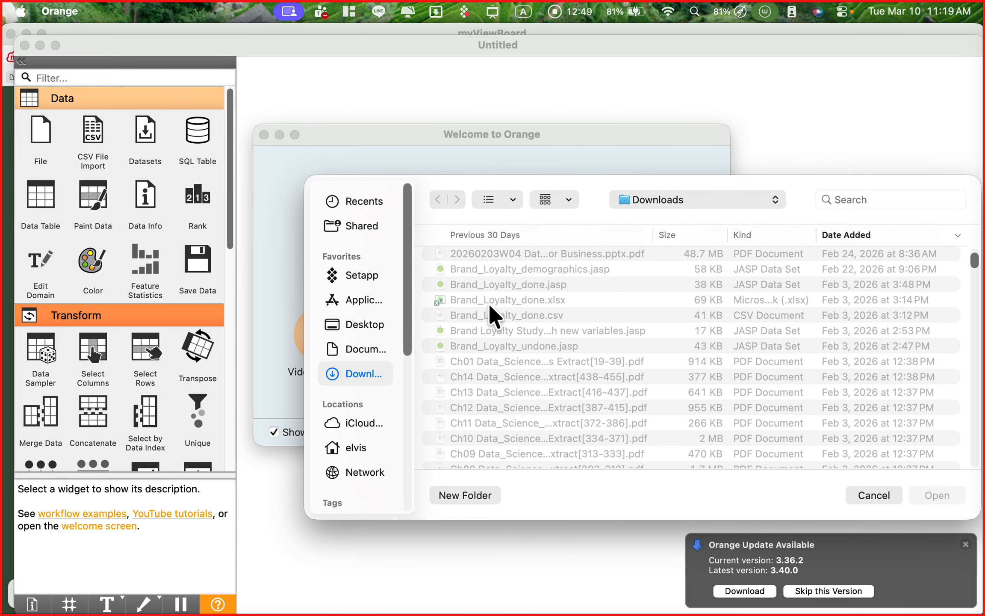
left_click(359, 323)
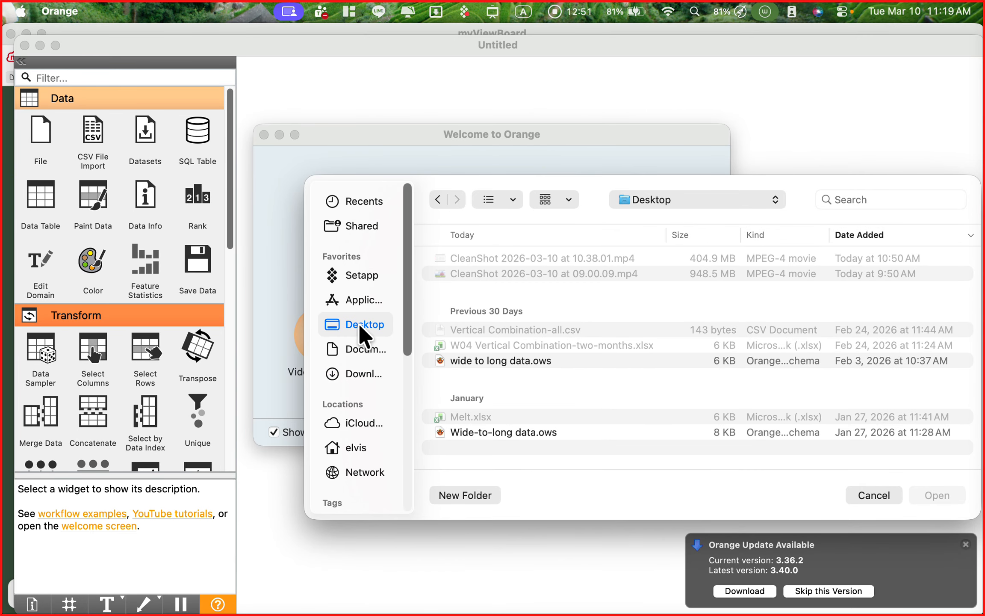
left_click(365, 348)
scroll(513, 334, "down", 5)
scroll(548, 328, "down", 5)
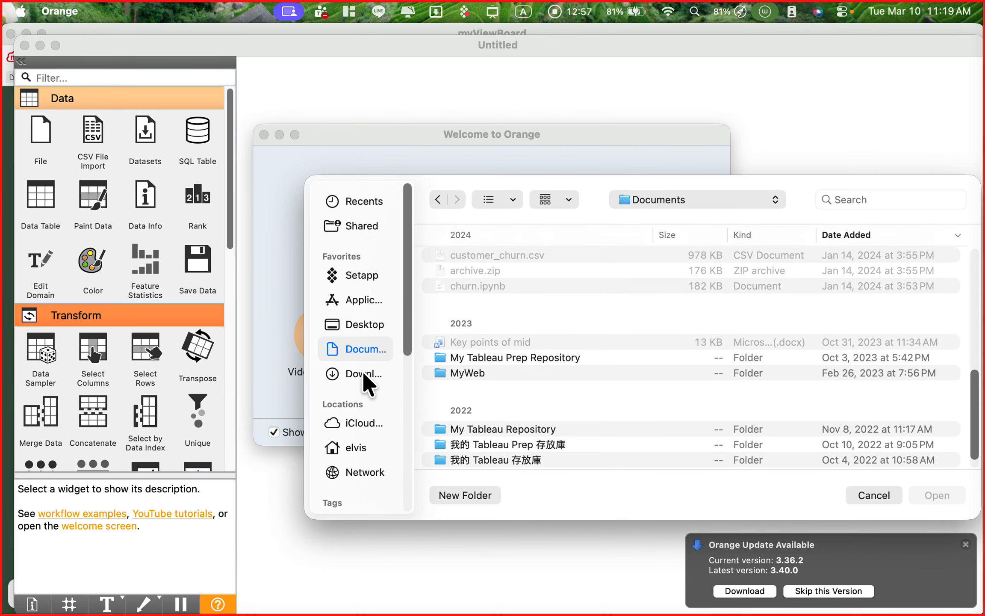
left_click(363, 374)
scroll(526, 318, "down", 5)
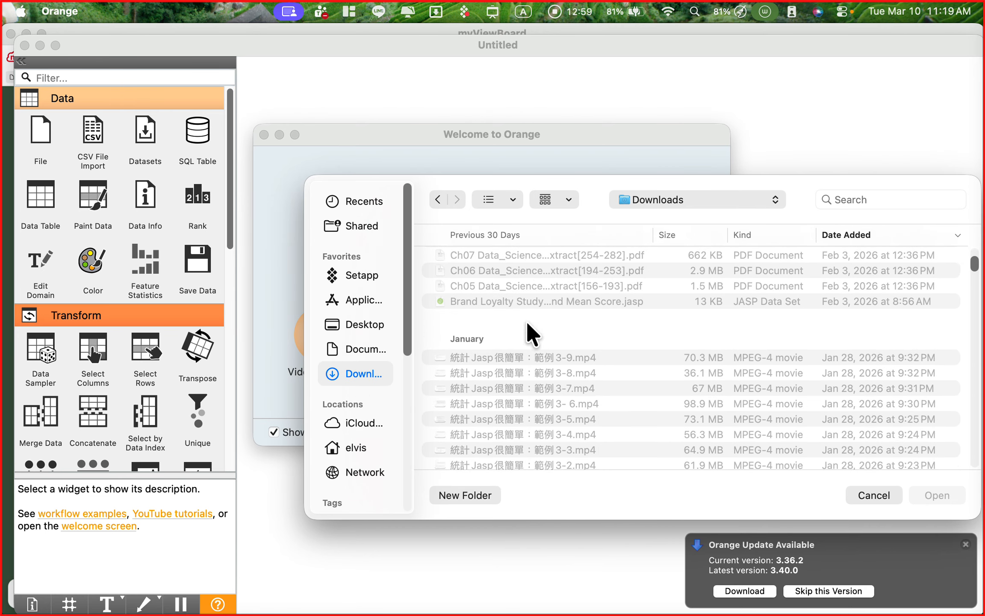
scroll(527, 325, "down", 2)
scroll(528, 325, "up", 10)
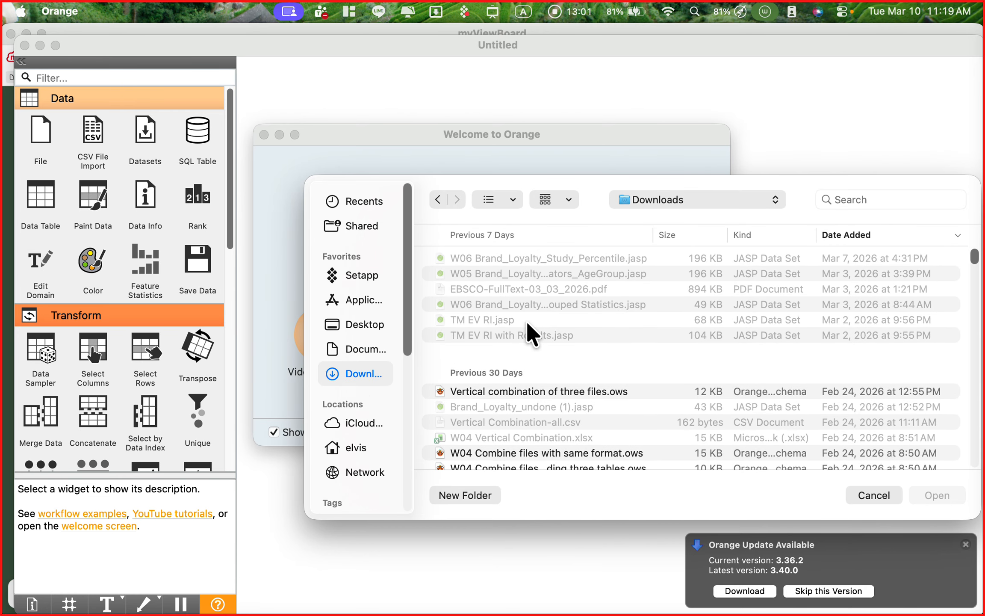
scroll(527, 324, "down", 3)
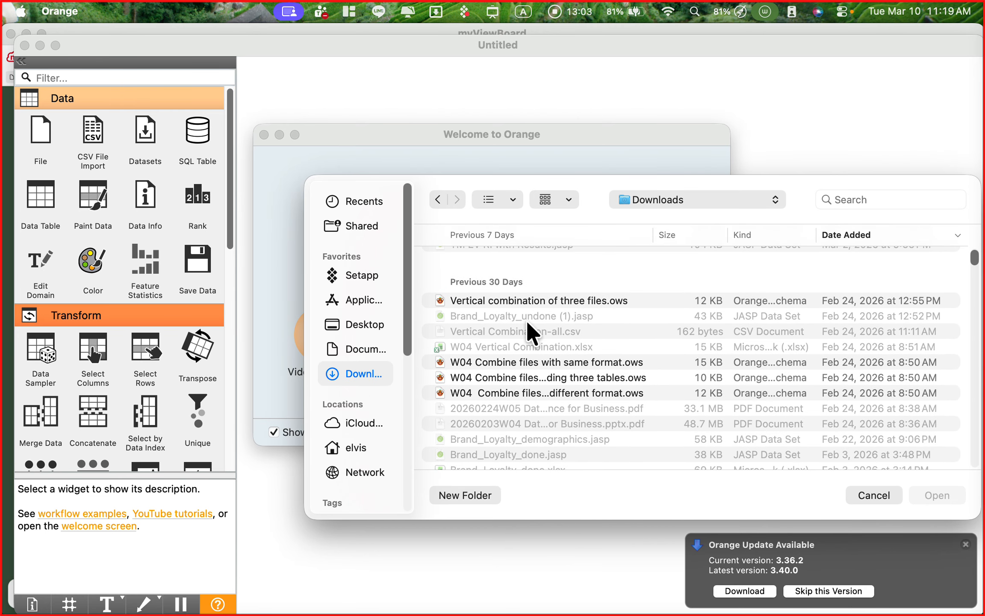
left_click(874, 496)
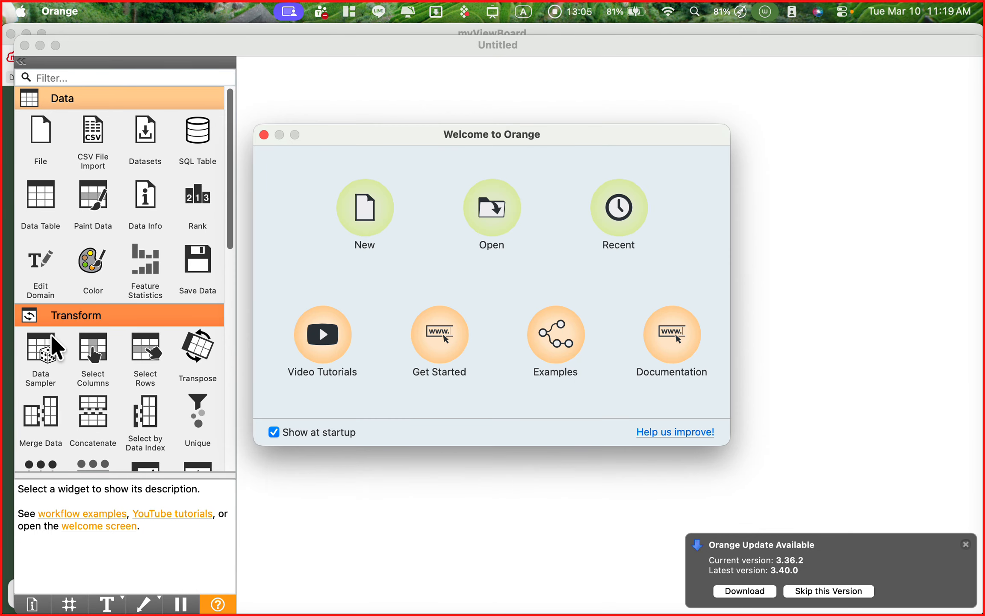
- Switch to Microsoft Teams, download W05 Student Course Records.ows from the Orange 3 workflow files folder, and open it in Orange
mouse_move(4, 312)
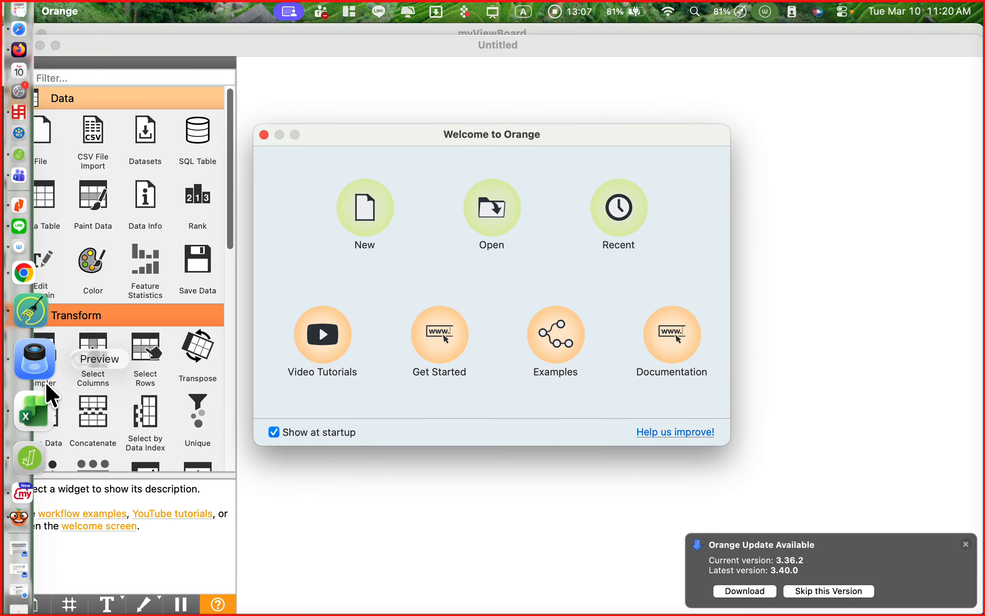
left_click(34, 234)
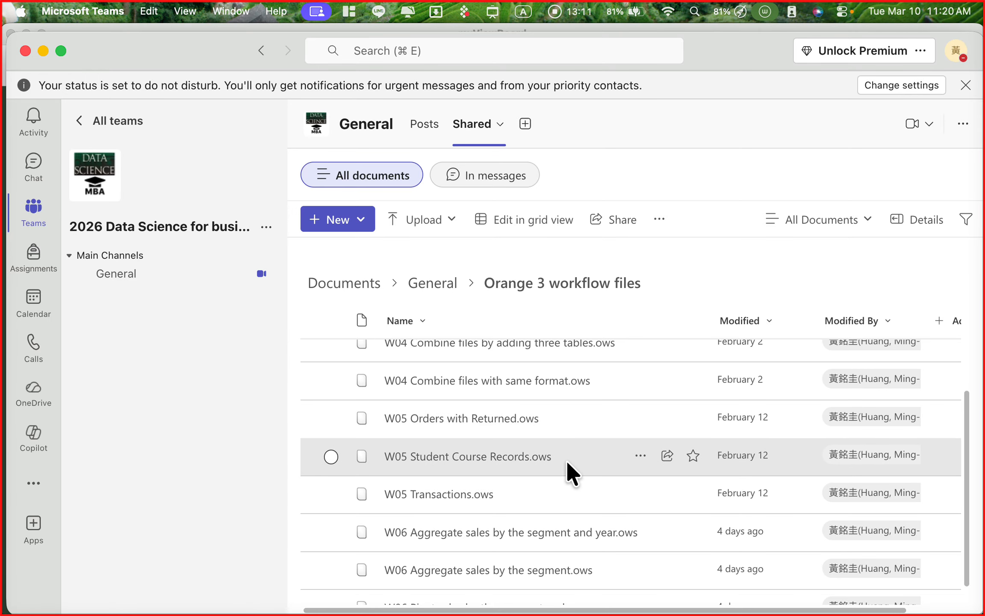
left_click(638, 457)
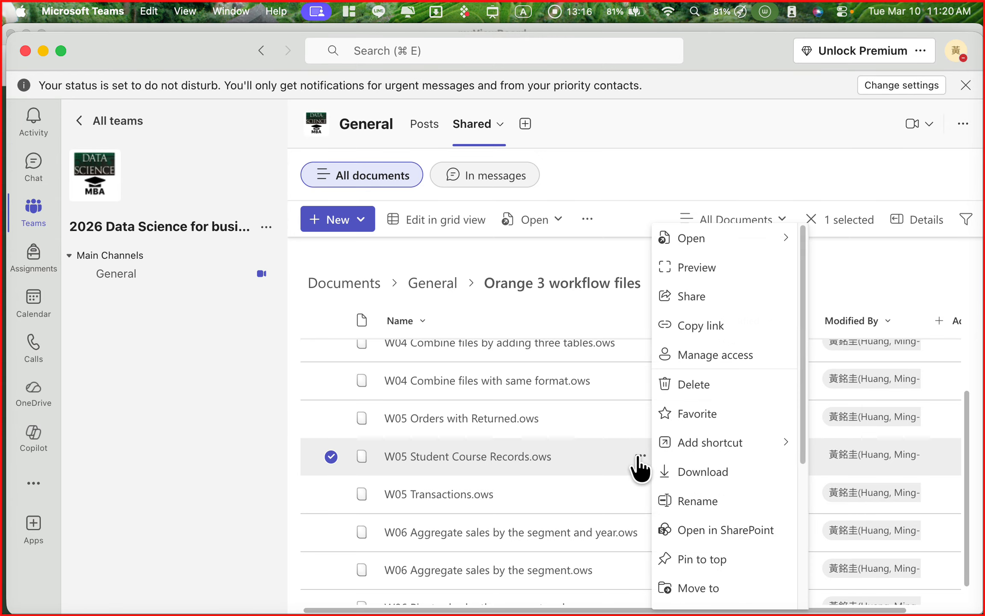
left_click(707, 472)
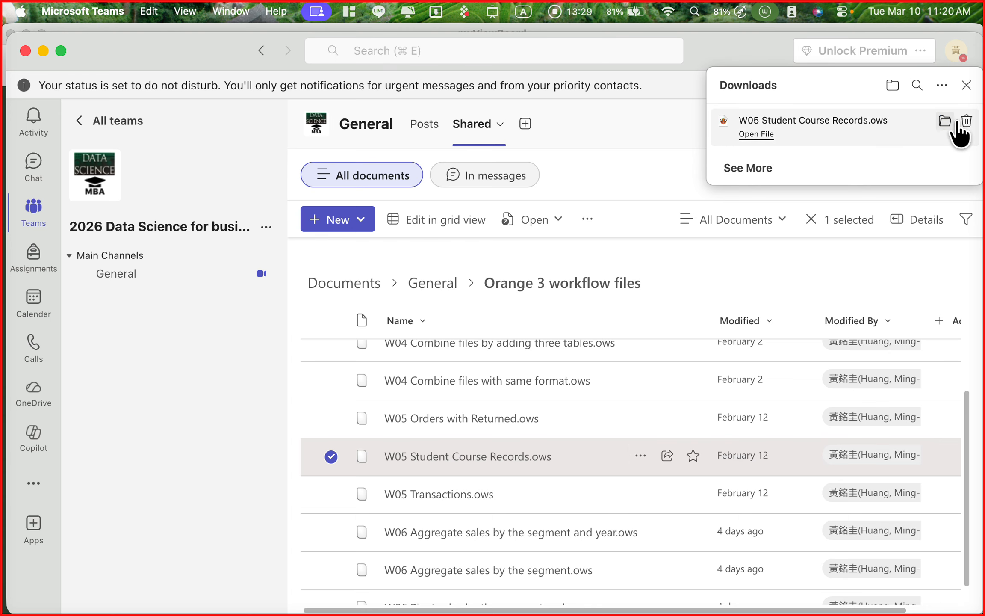
left_click(947, 122)
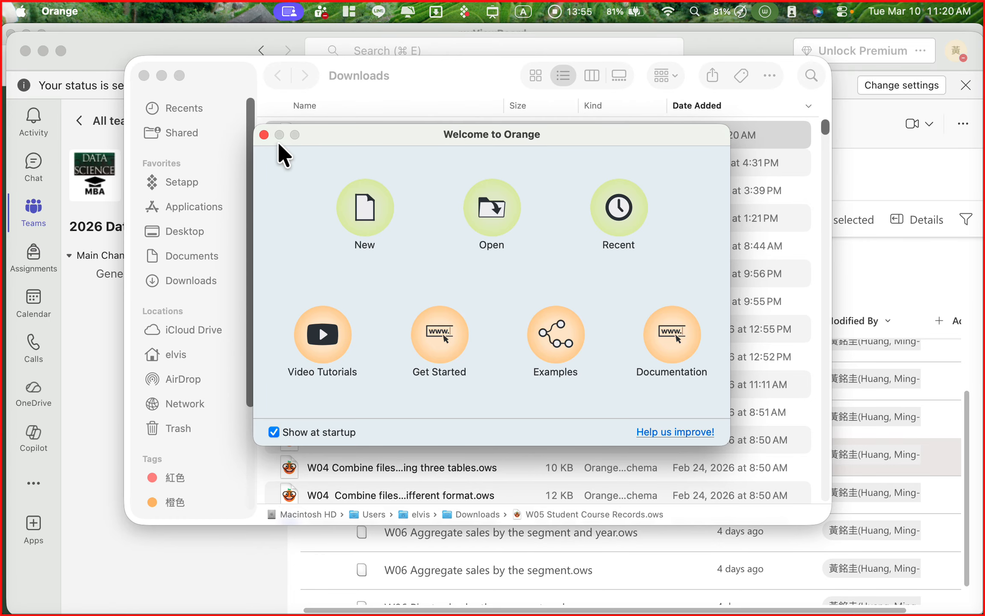
left_click(264, 134)
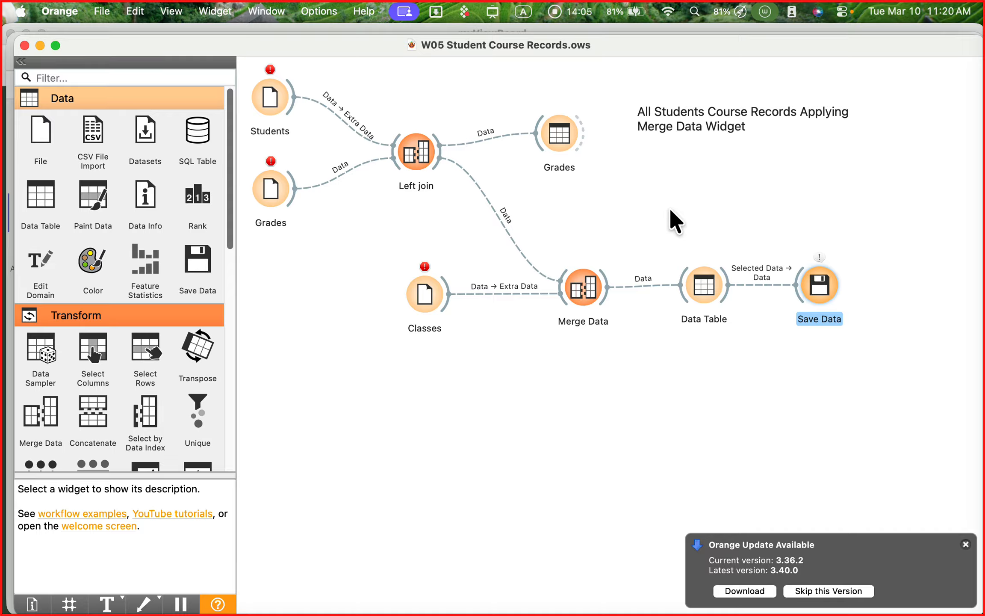
- Number the Students, Grades and Classes widgets 1 to 3 in red ink, mark both links into Left join, and clear the annotations
key("ctrl+a")
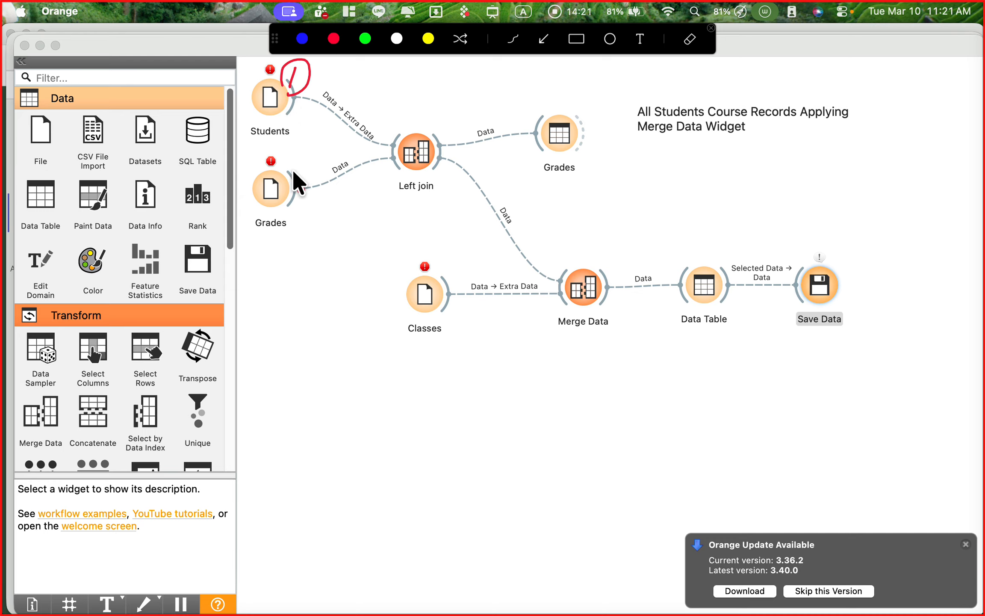
left_click_drag(264, 235, 275, 251)
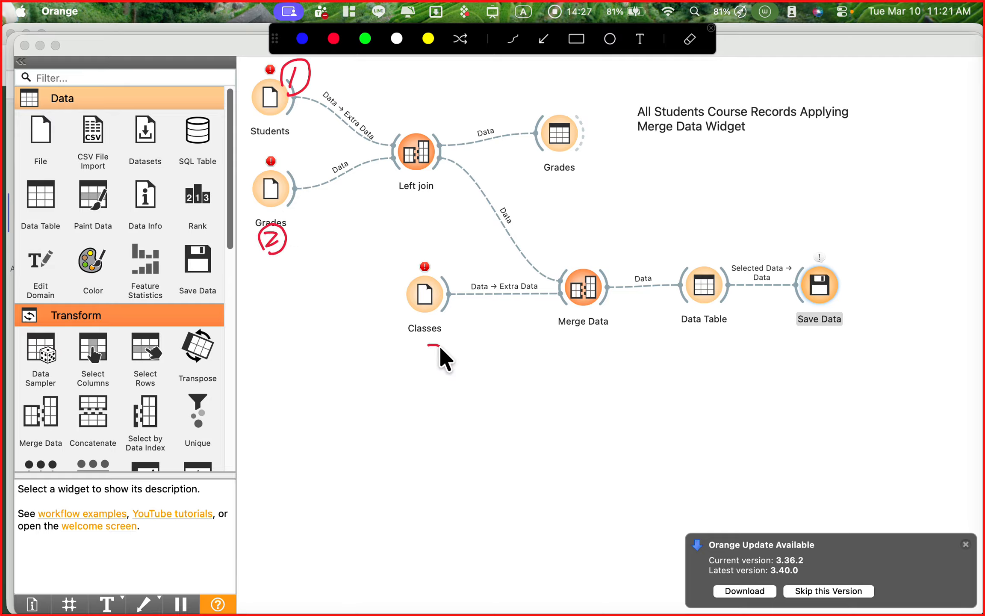
left_click_drag(440, 347, 432, 364)
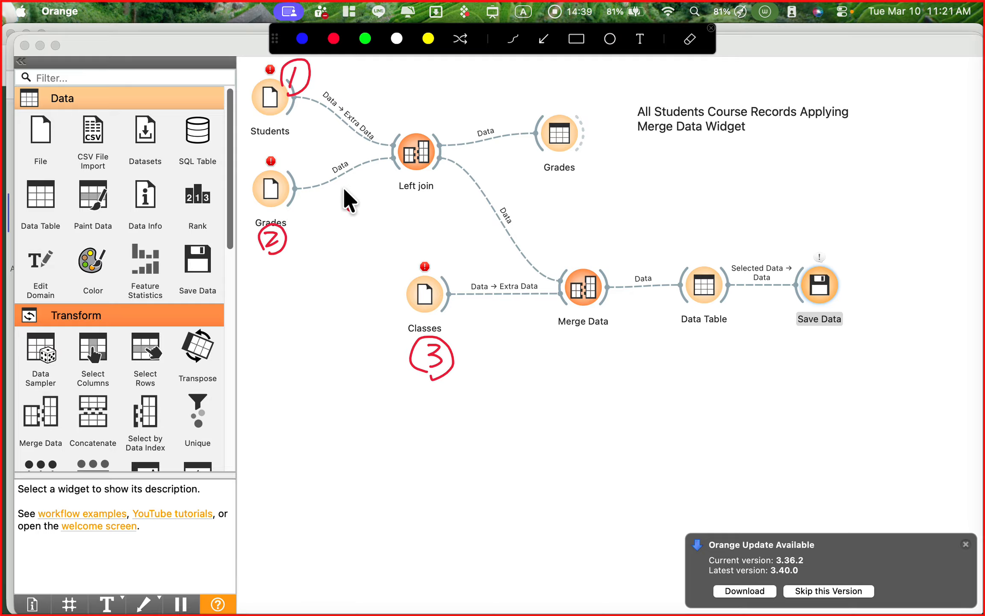
left_click_drag(296, 188, 388, 155)
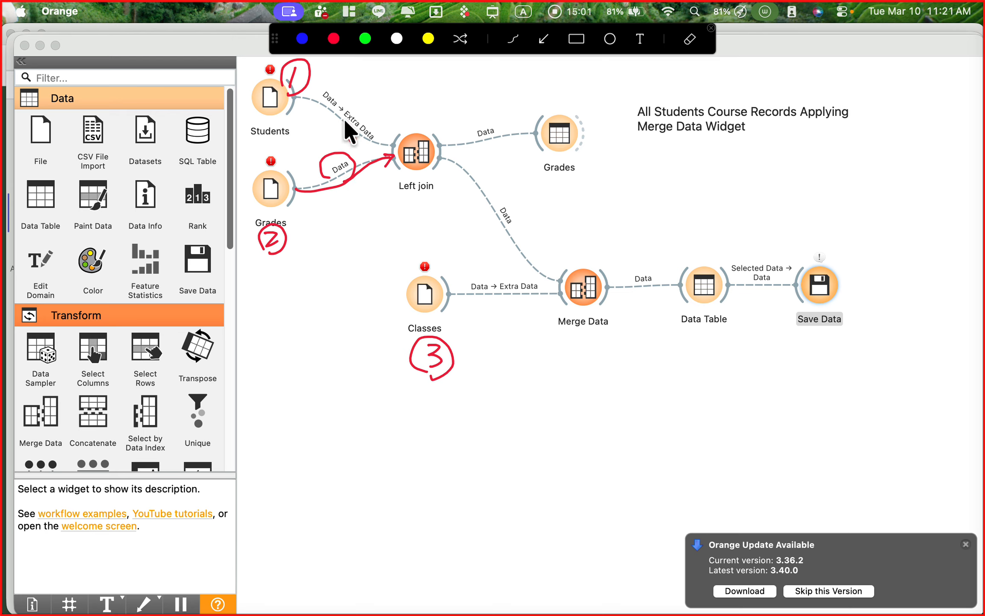
mouse_move(342, 127)
left_mouse_down()
mouse_move(348, 101)
mouse_move(370, 145)
left_mouse_up()
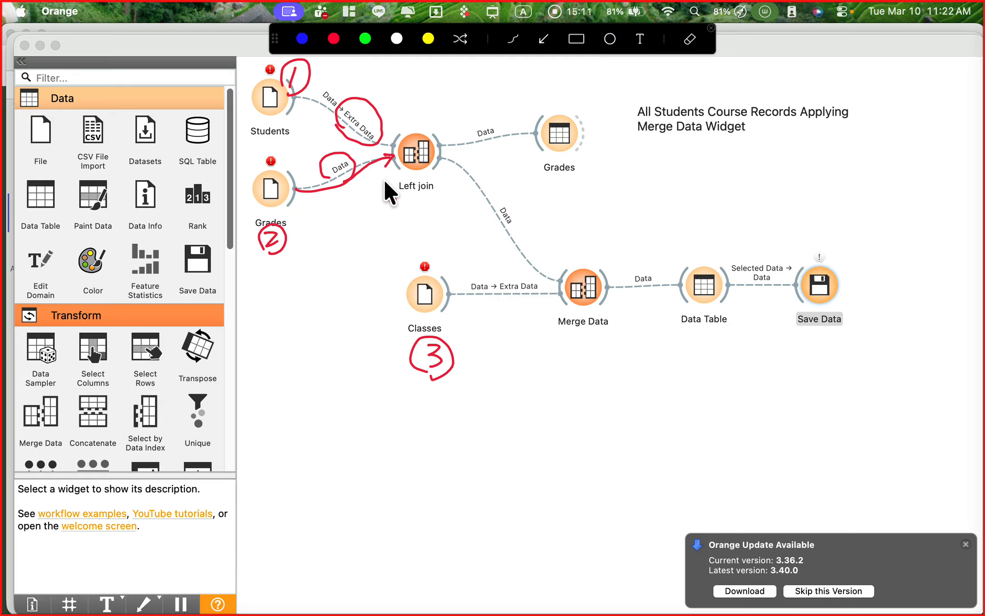
key("ctrl+a")
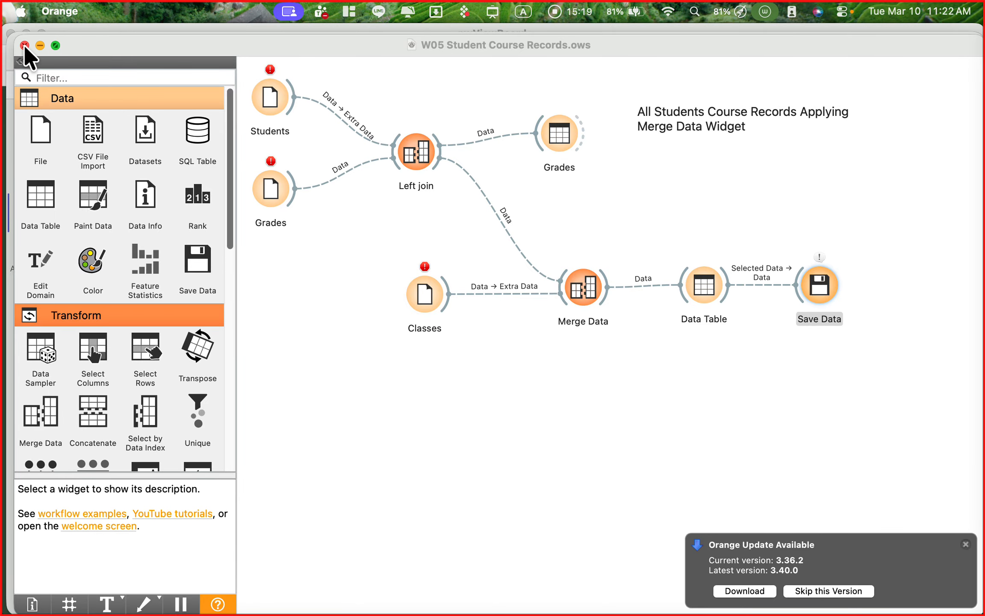
- Create a new empty workflow and place its window so the upper part of the W05 Student Course Records workflow stays in view
left_click_drag(120, 52, 92, 19)
left_click(65, 12)
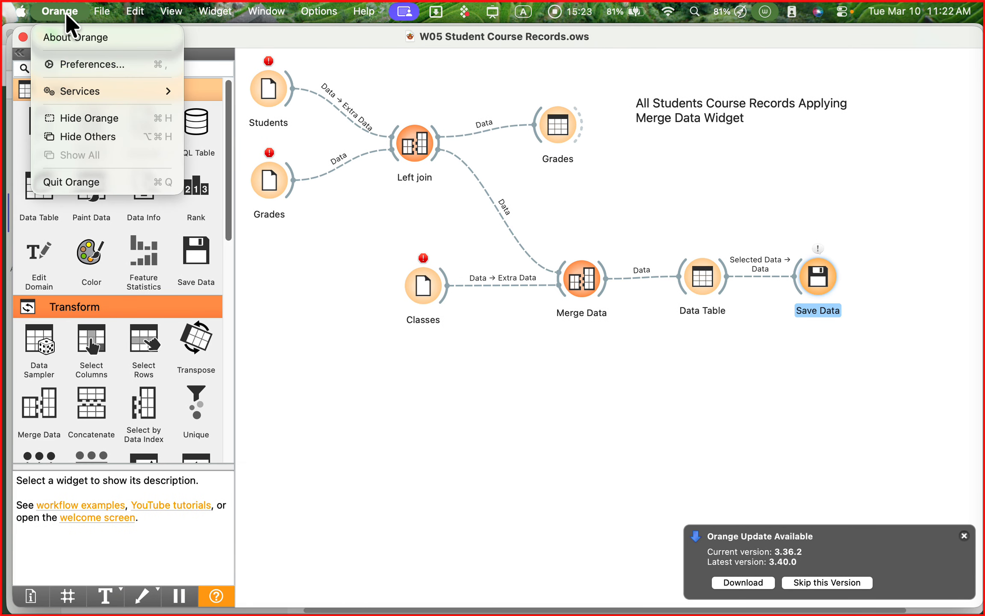
mouse_move(98, 14)
left_click(118, 37)
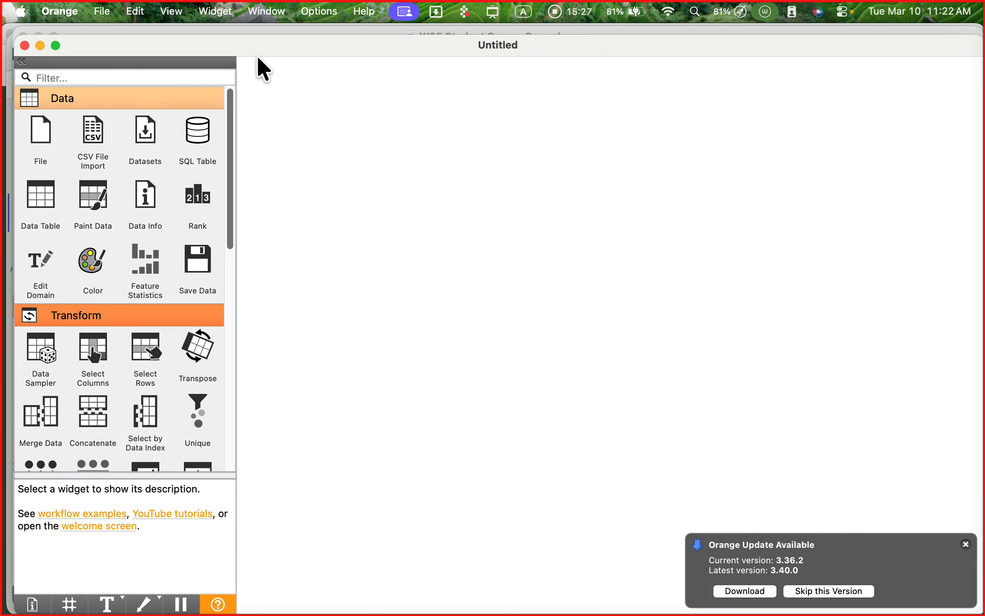
left_click_drag(256, 54, 281, 243)
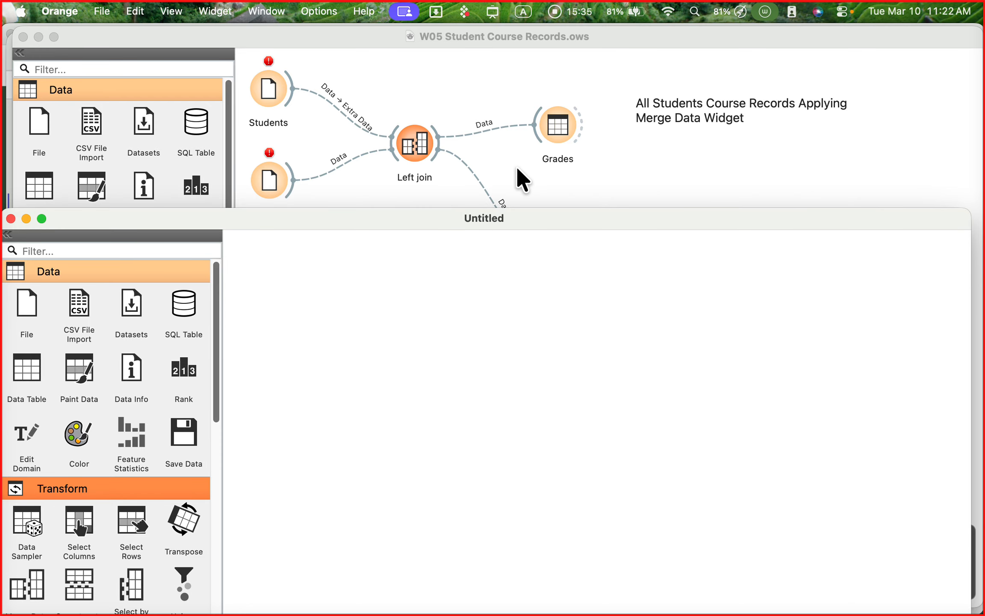
left_click_drag(461, 219, 474, 166)
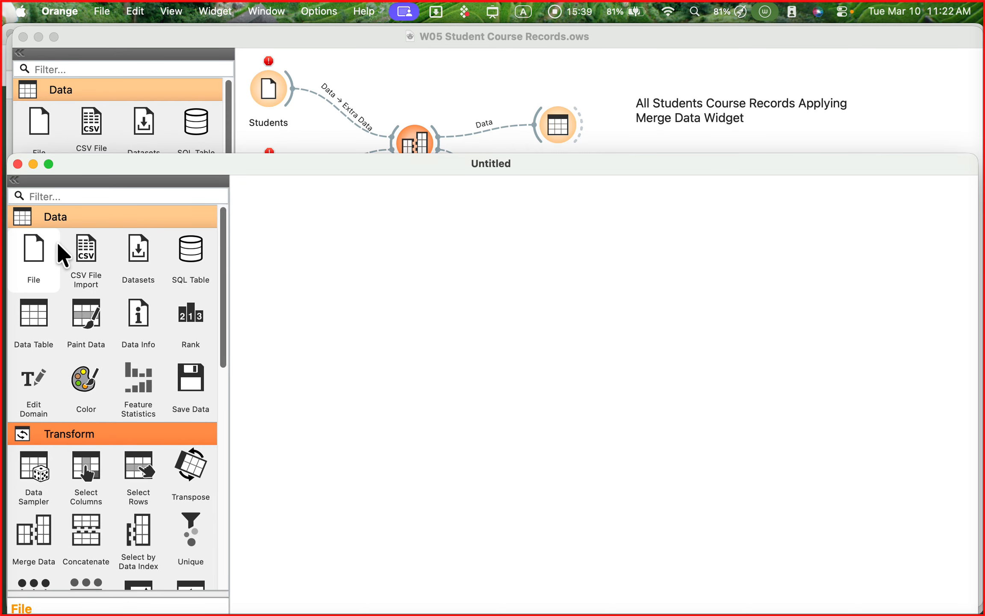
- Add a File widget to the new workflow's canvas and rename it "student"
left_click_drag(35, 250, 282, 240)
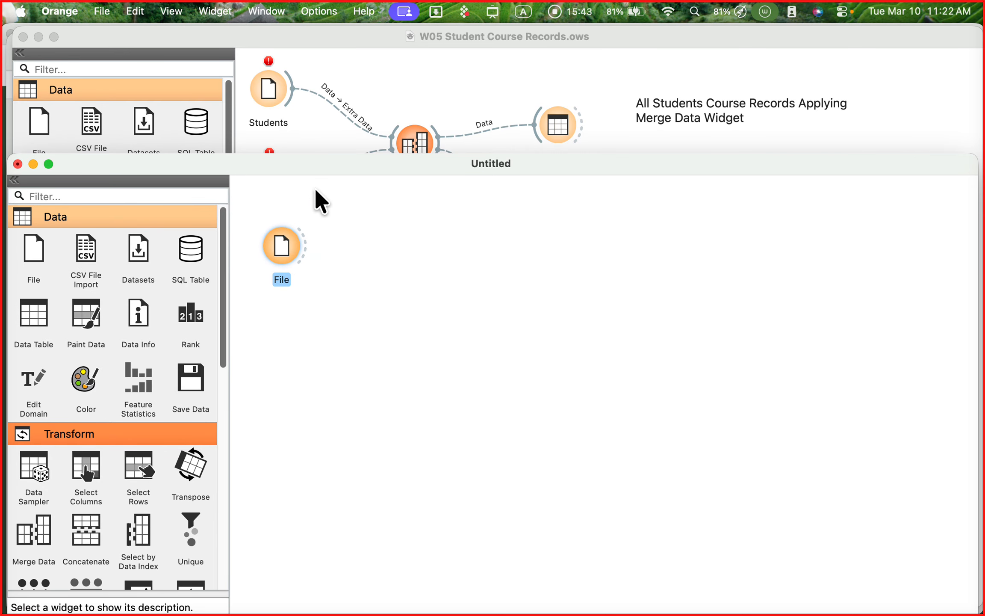
right_click(285, 243)
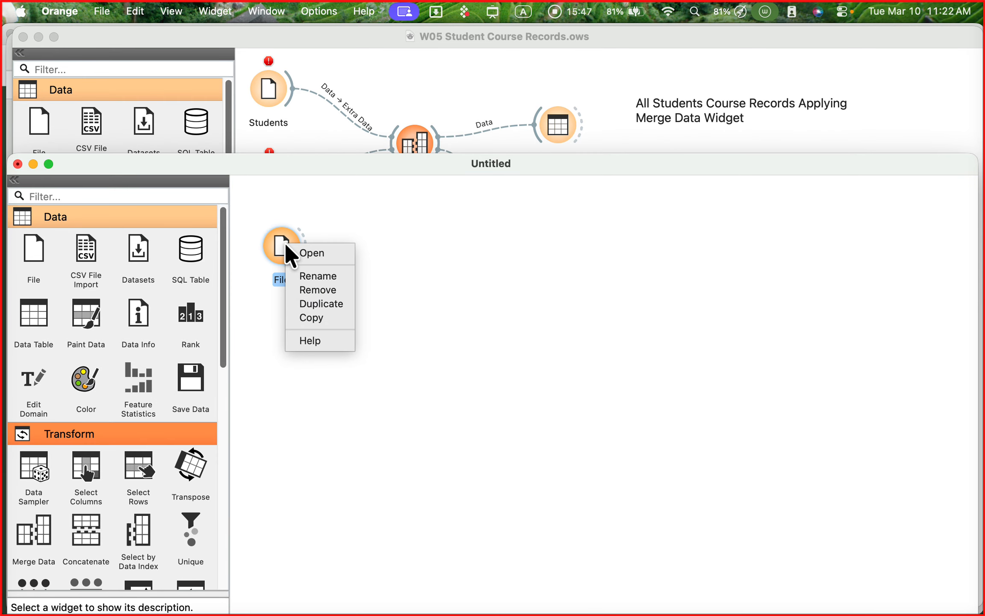
left_click(325, 276)
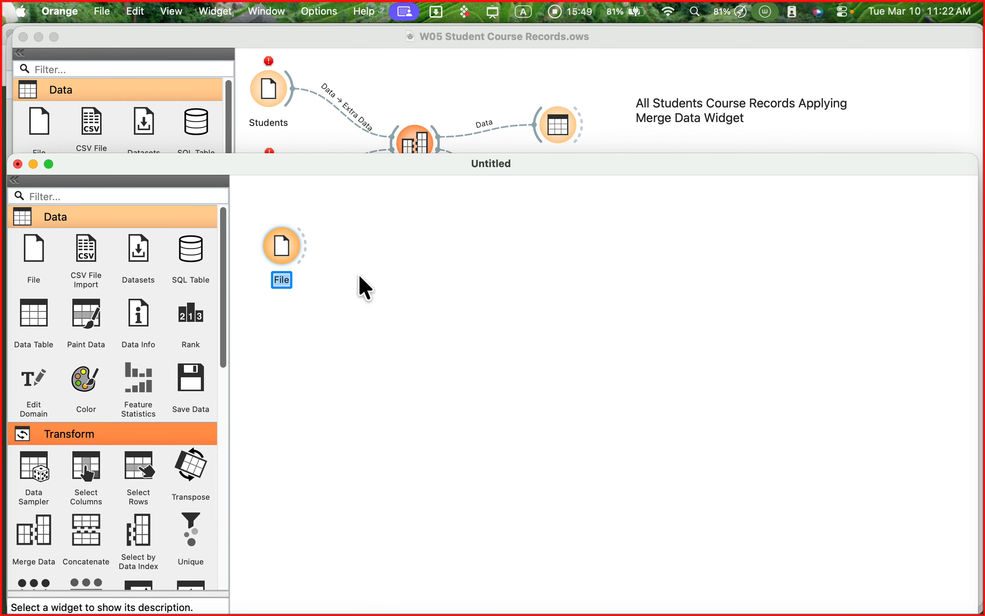
type("student")
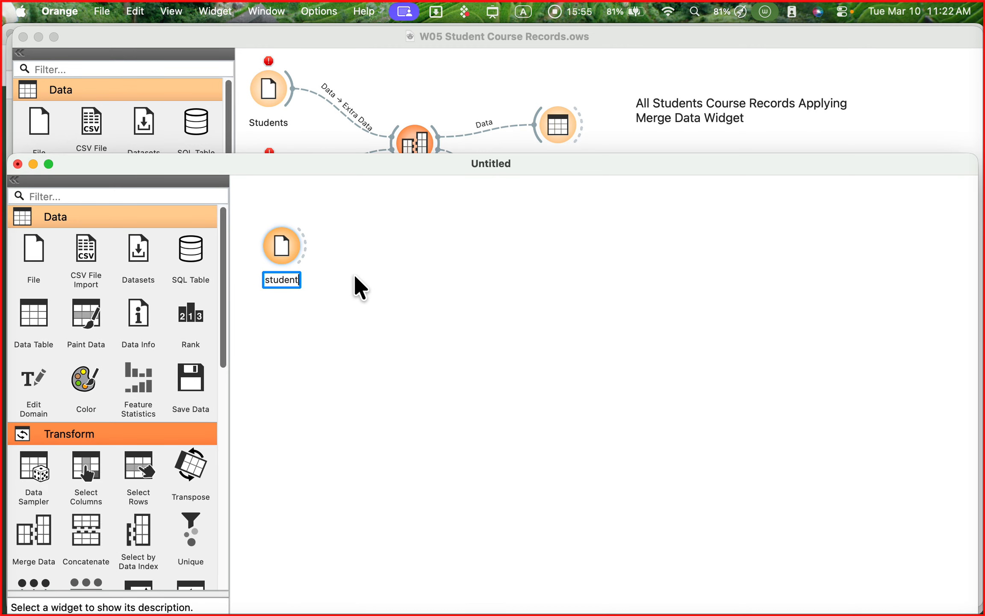
key("Return")
- Open the student widget's settings and look through the Downloads folder for the W05 student course dataset
left_click(284, 240)
double_click(283, 241)
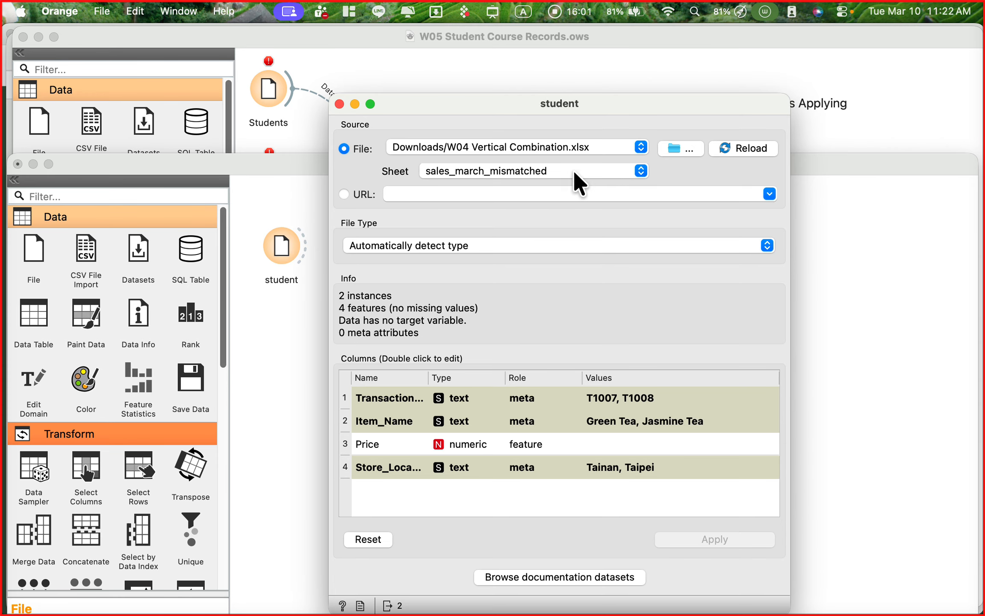
left_click(684, 148)
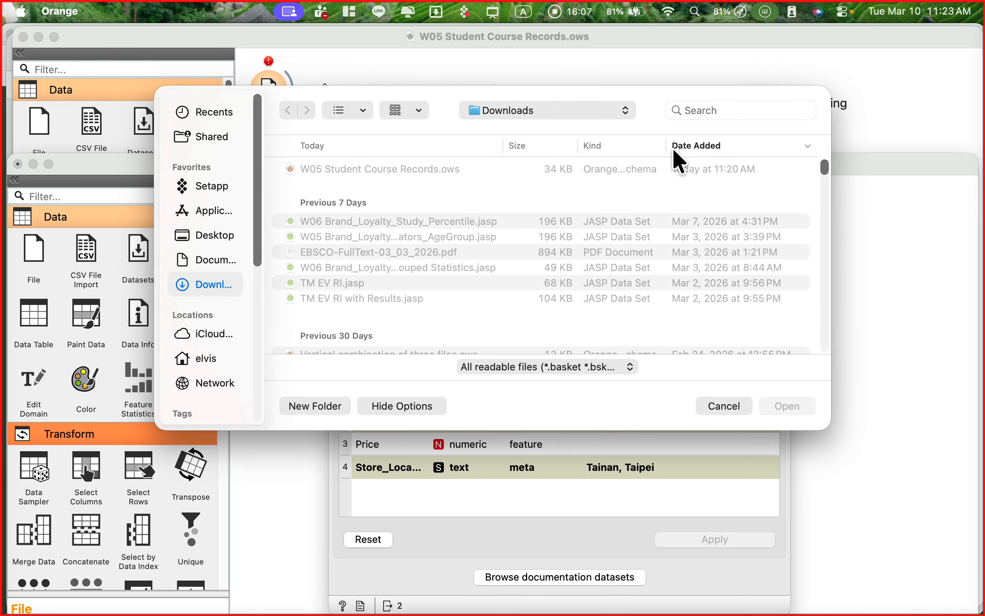
scroll(471, 213, "down", 1)
scroll(471, 213, "down", 2)
scroll(472, 213, "up", 2)
scroll(472, 212, "down", 5)
scroll(472, 212, "down", 10)
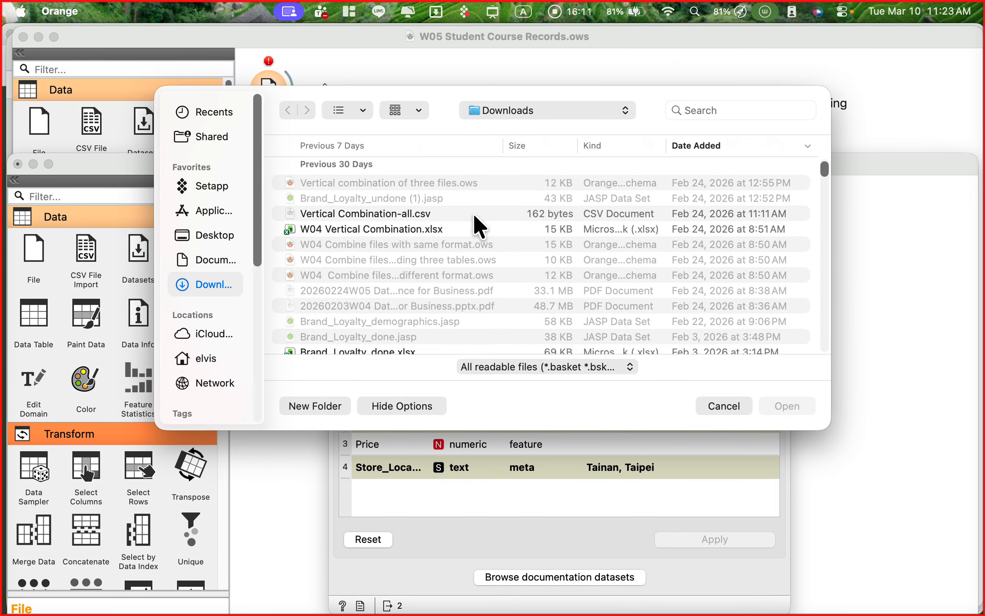
scroll(473, 210, "down", 5)
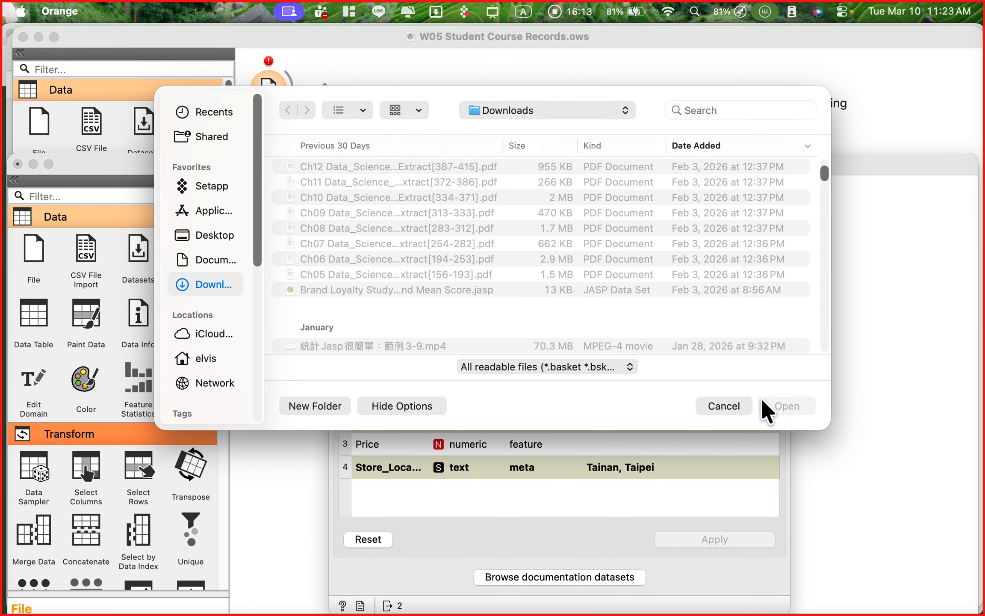
left_click(727, 408)
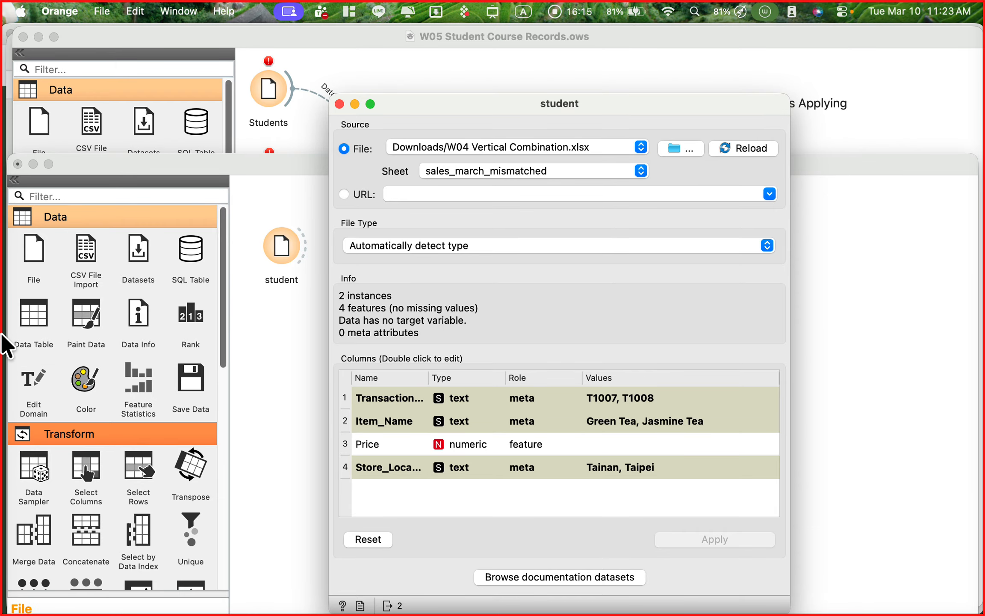
- Switch to Microsoft Teams and download W05 Student Data.xlsx from the General channel's Datasets folder
mouse_move(6, 342)
left_click(25, 239)
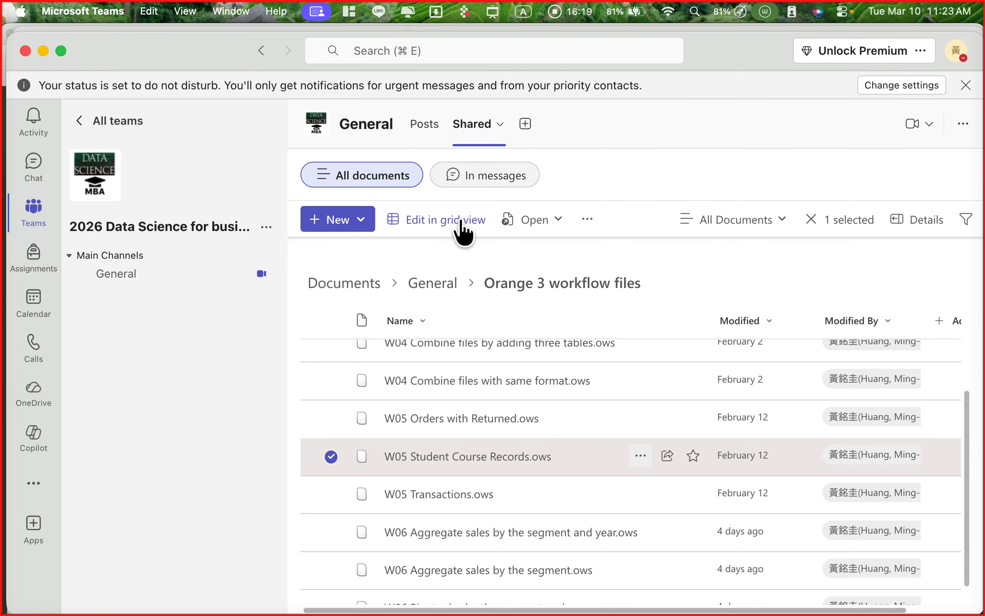
left_click(444, 284)
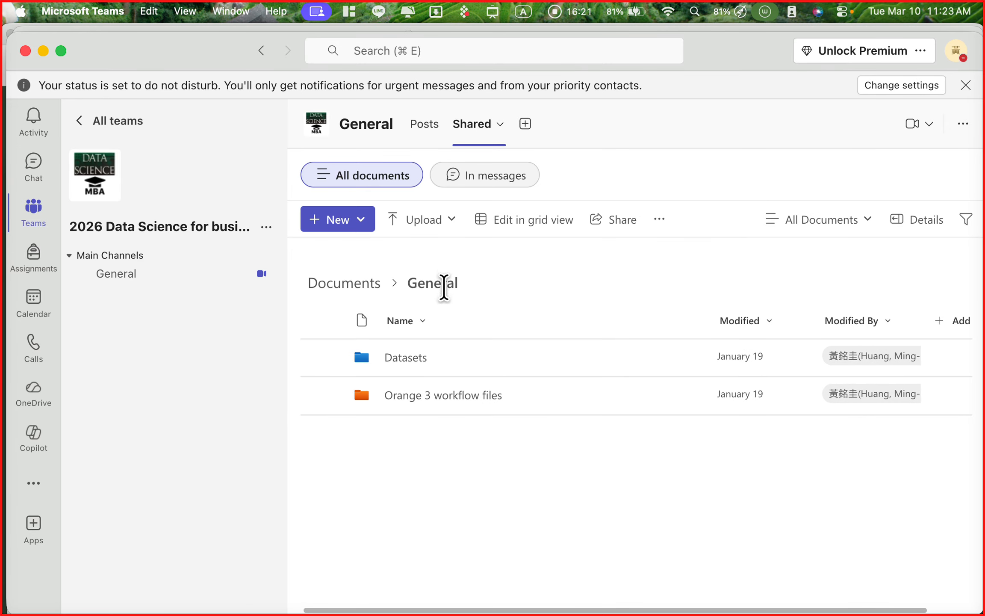
left_click(410, 360)
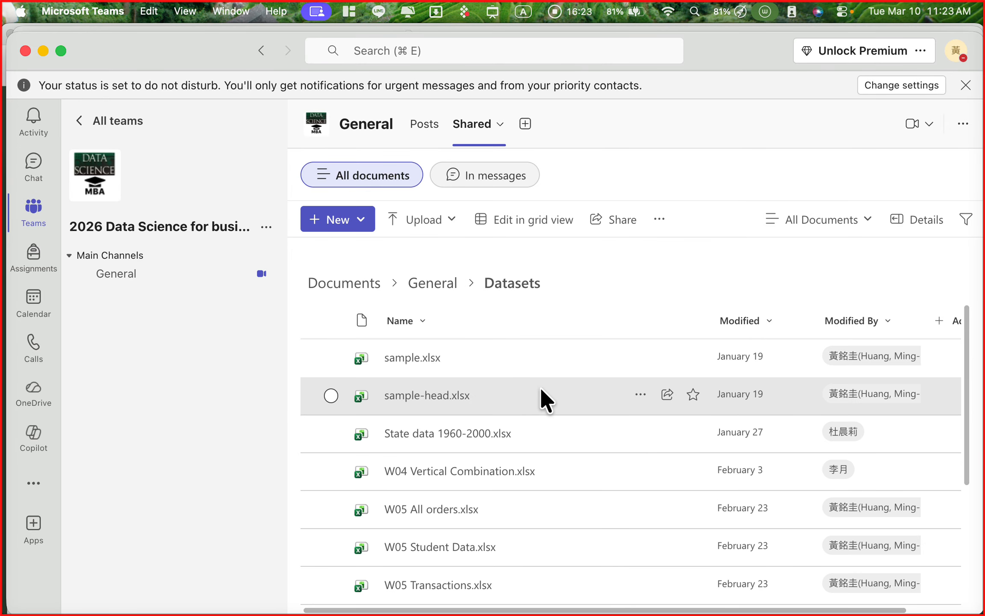
scroll(541, 389, "down", 5)
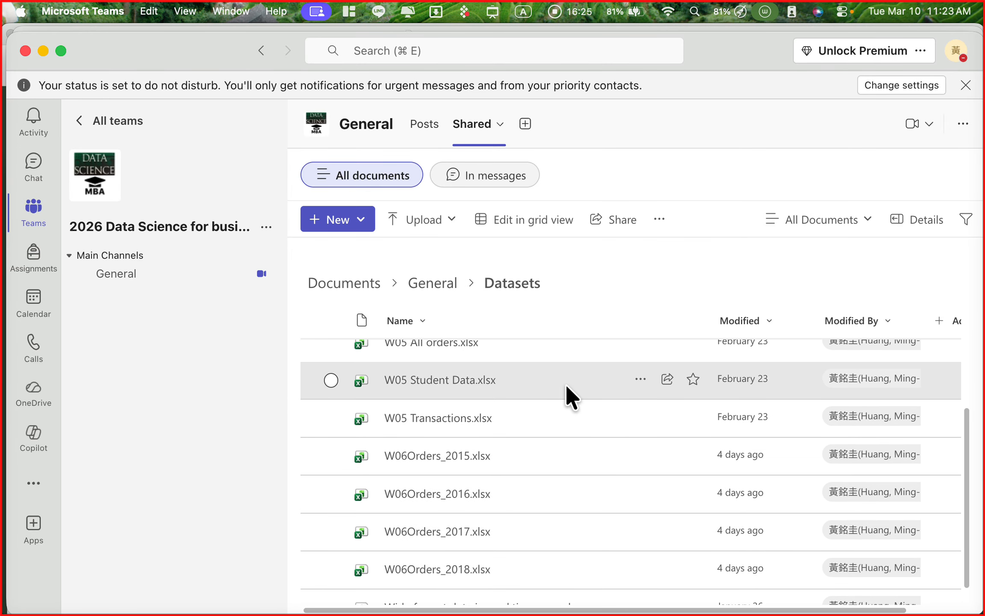
left_click(640, 379)
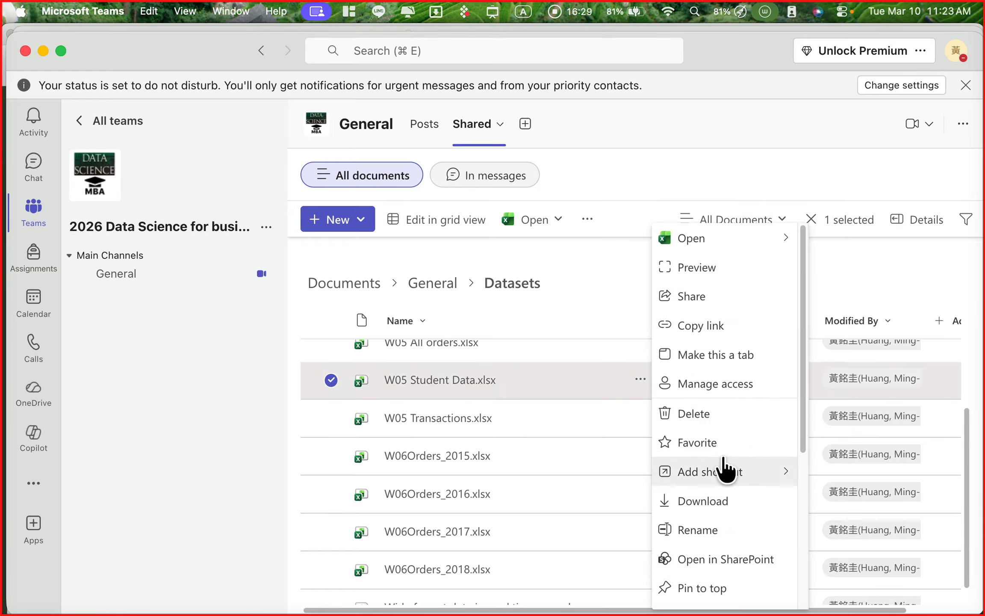
left_click(724, 499)
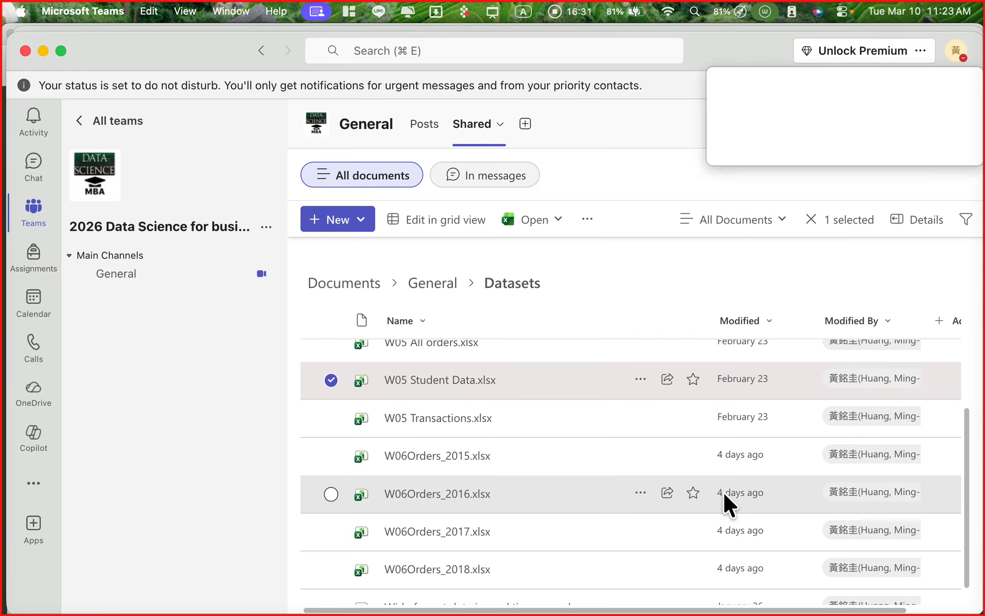
- Return to Orange and load W05 Student Data.xlsx from Downloads into the student widget
mouse_move(5, 246)
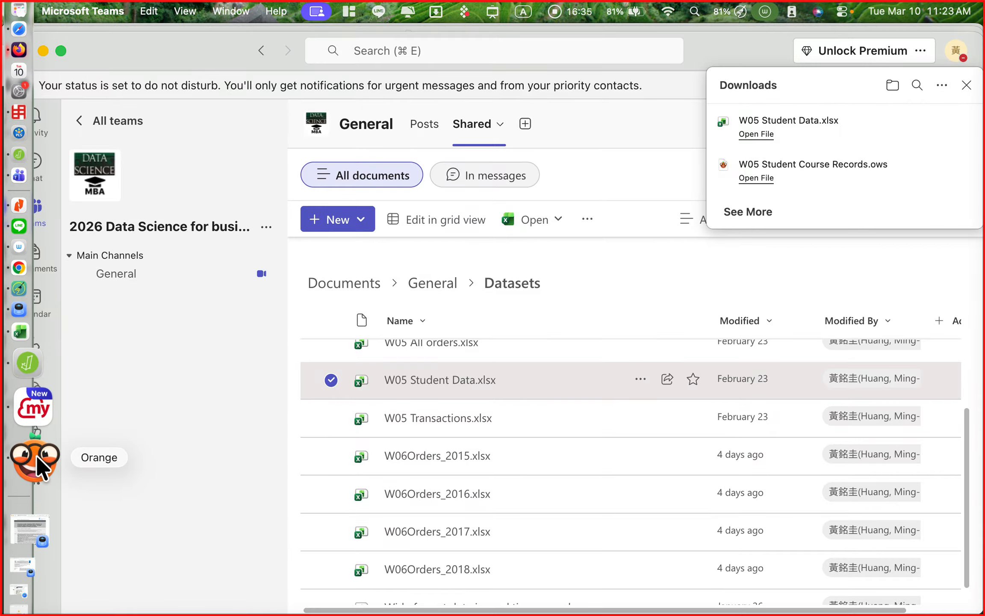
left_click(34, 460)
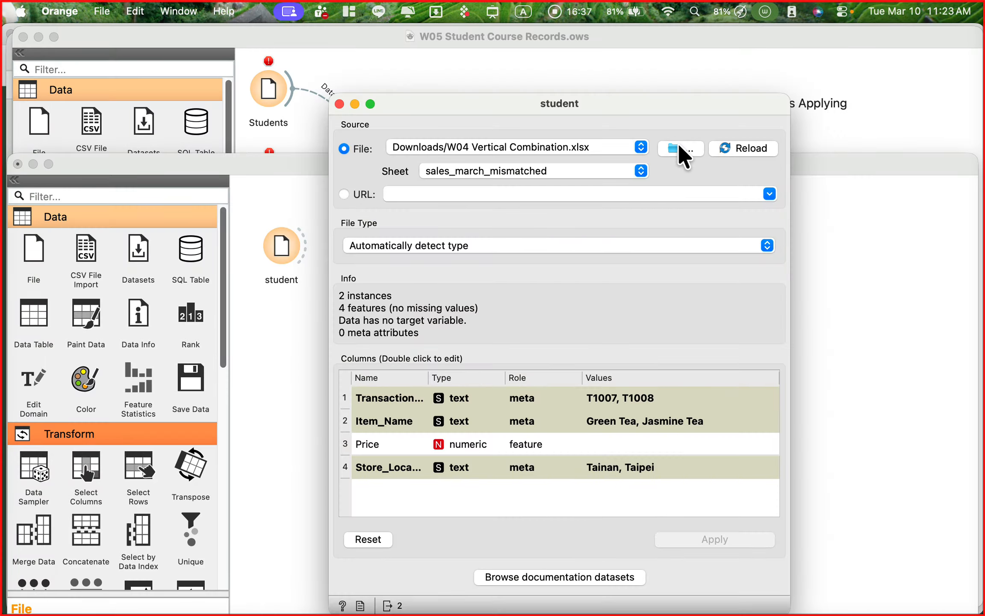
left_click(679, 147)
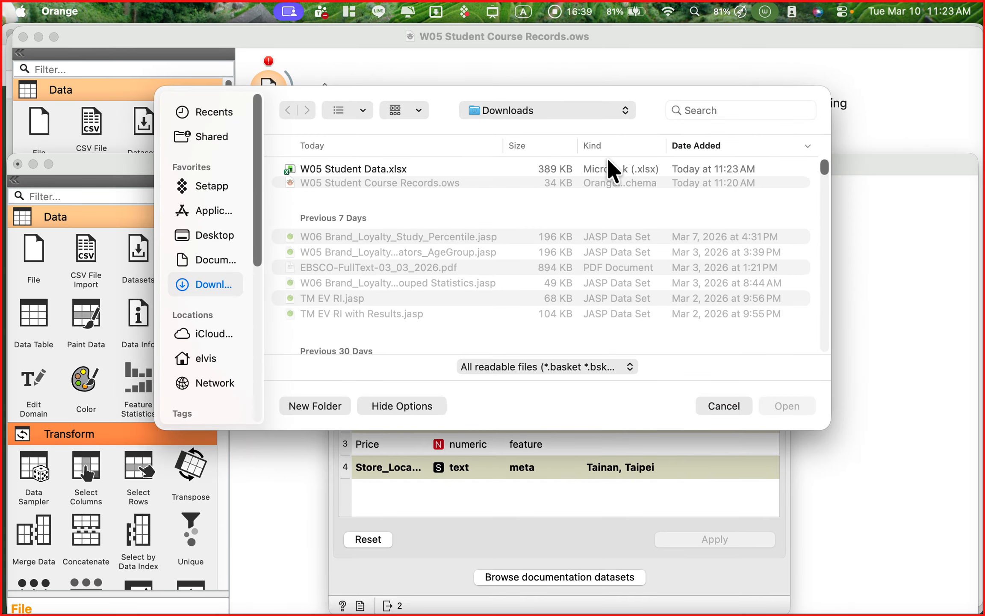
left_click(379, 167)
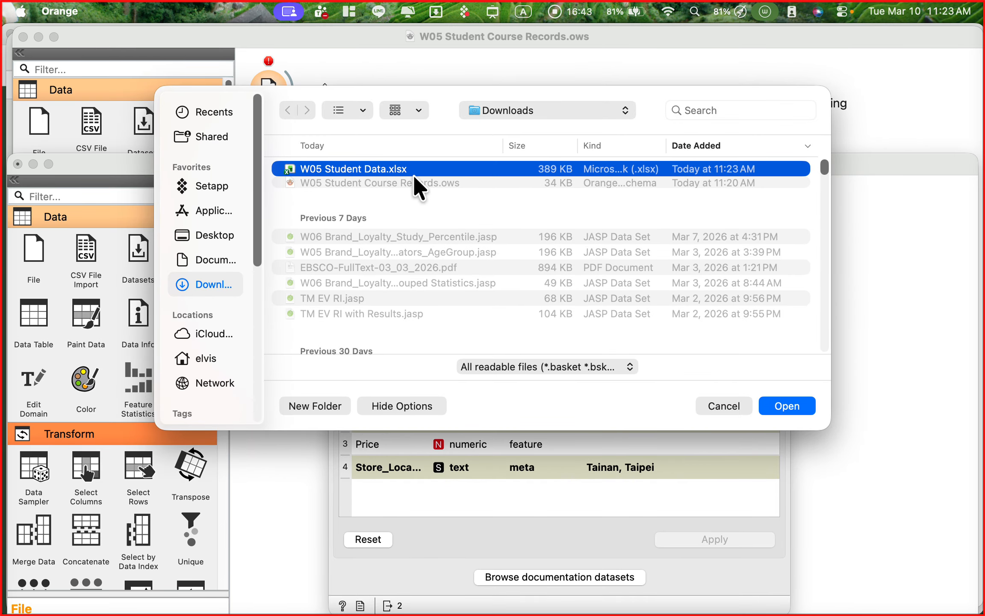
left_click(787, 405)
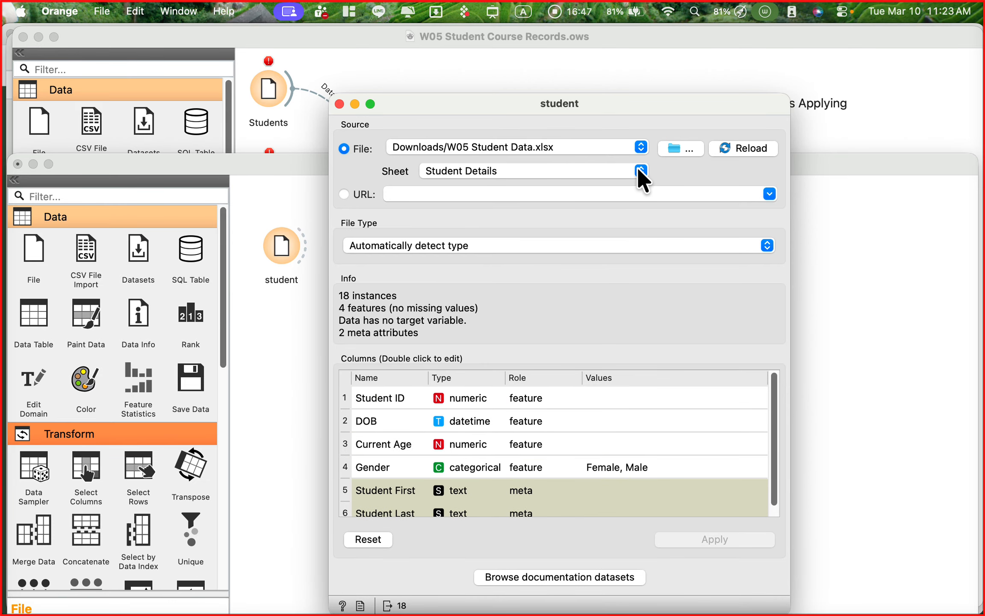
- Choose the Student Details sheet for the student widget, review its columns, and close the settings
left_click(641, 172)
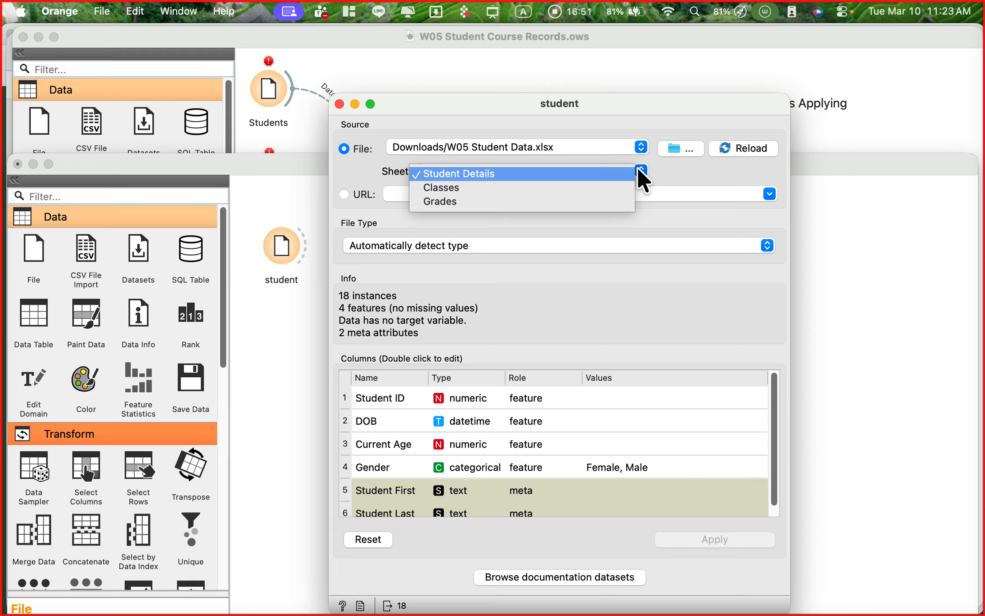
left_click(654, 169)
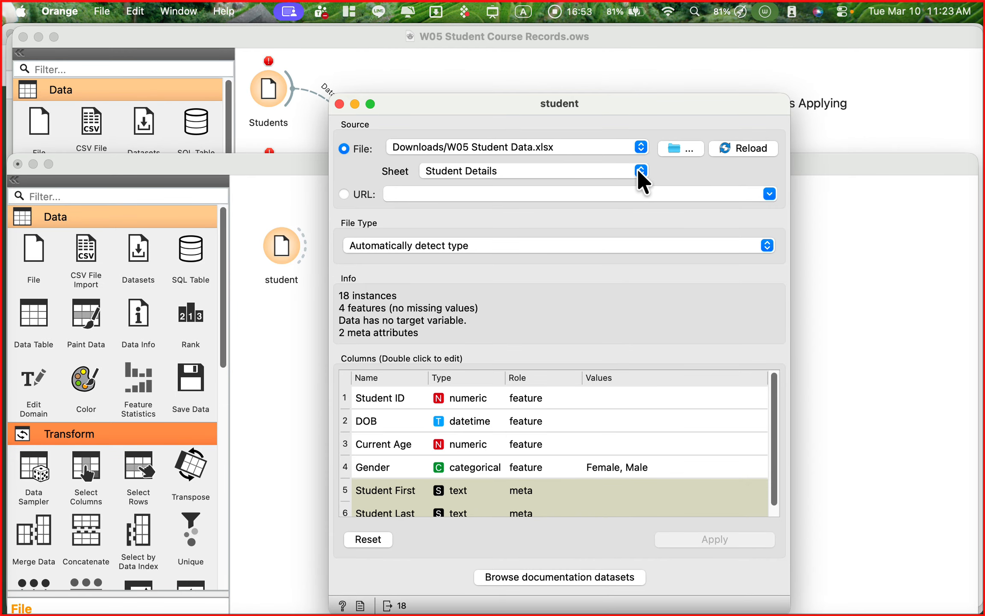
left_click(638, 171)
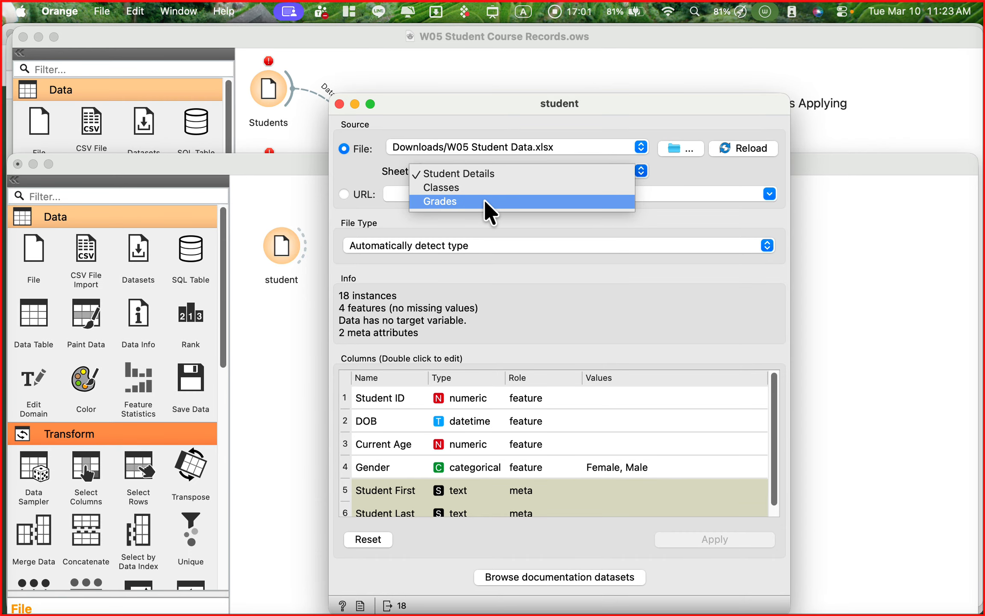
left_click(499, 174)
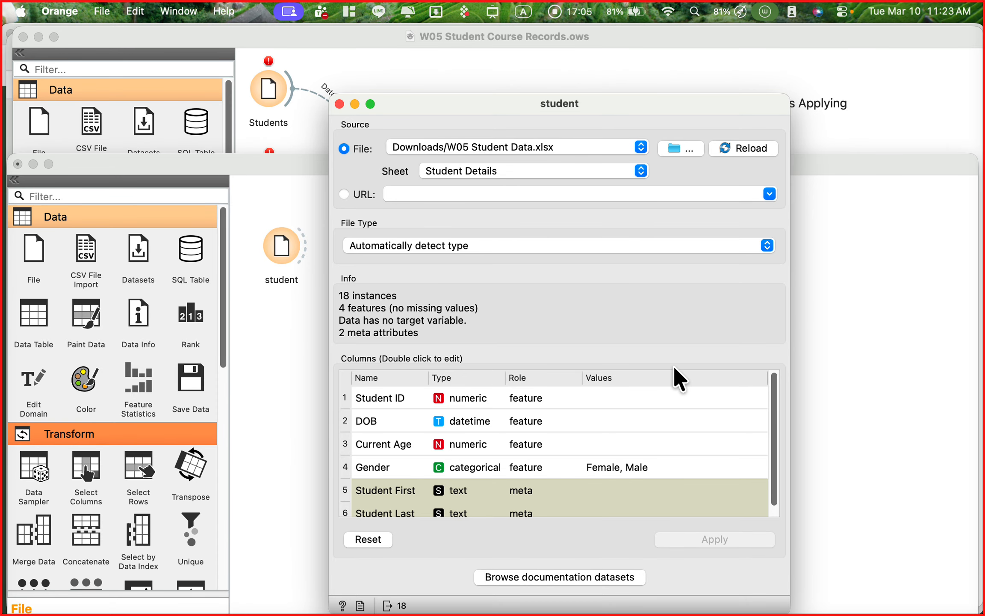
scroll(704, 433, "down", 1)
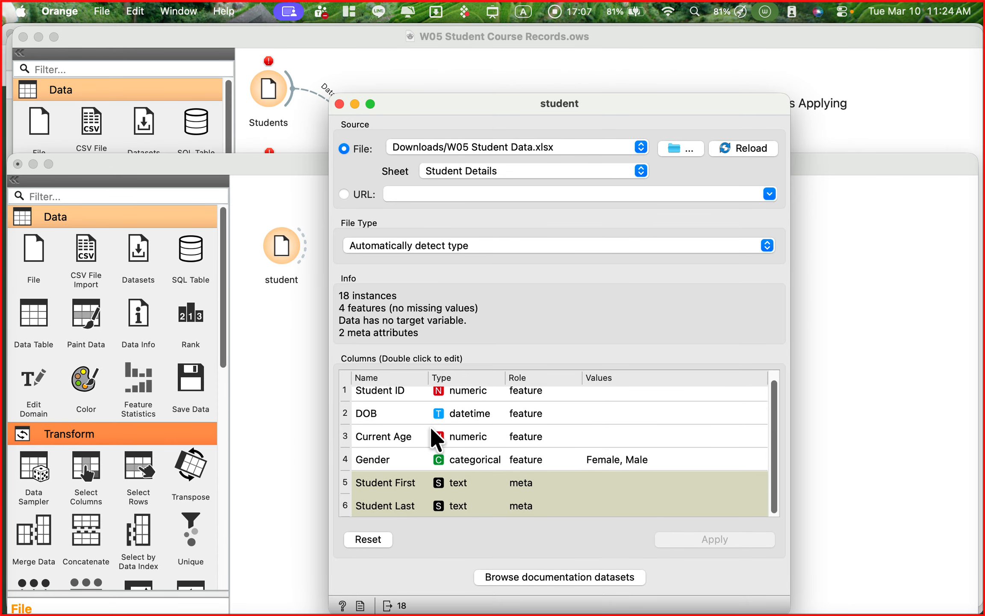
scroll(430, 427, "up", 1)
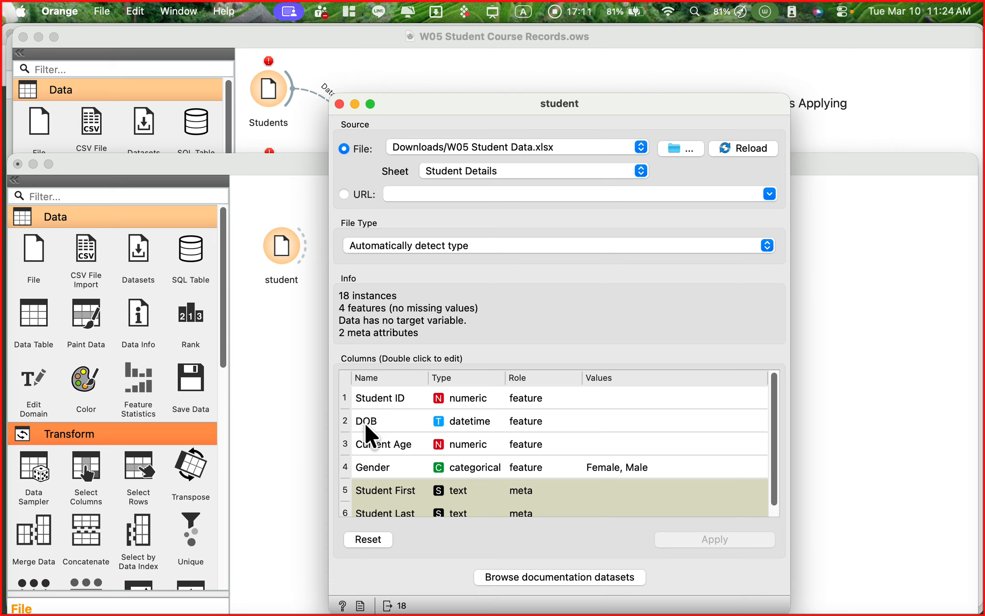
scroll(392, 447, "down", 1)
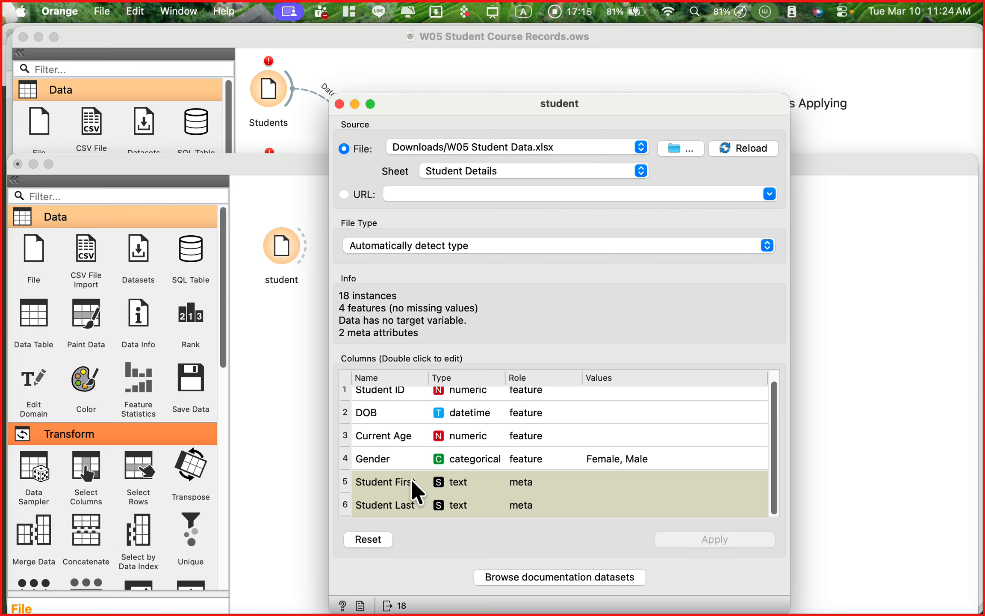
left_click_drag(522, 101, 440, 68)
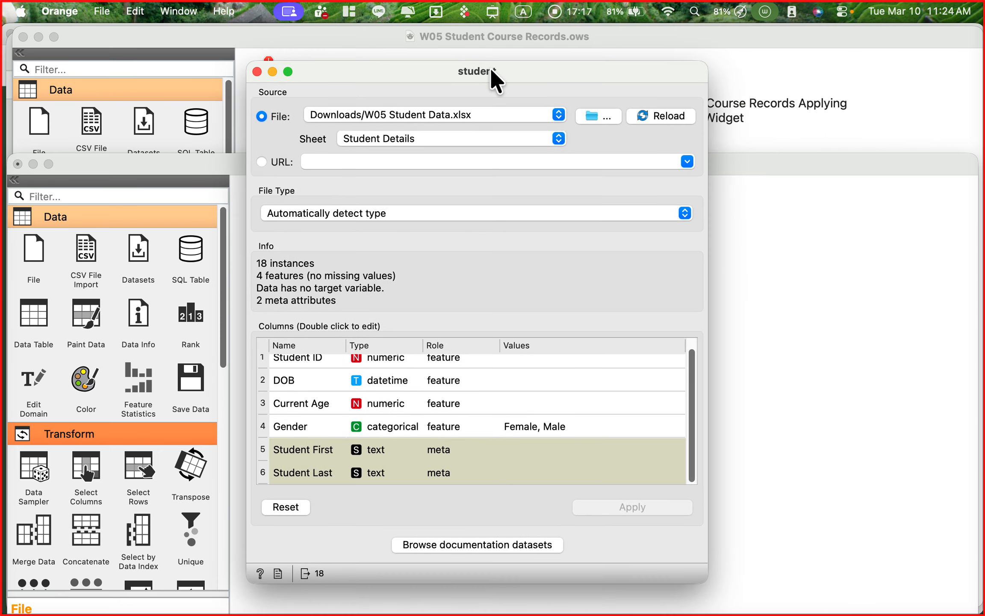
left_click(257, 70)
- Move the student widget slightly up and add a second File widget below it, renamed "Grades"
left_click(279, 239)
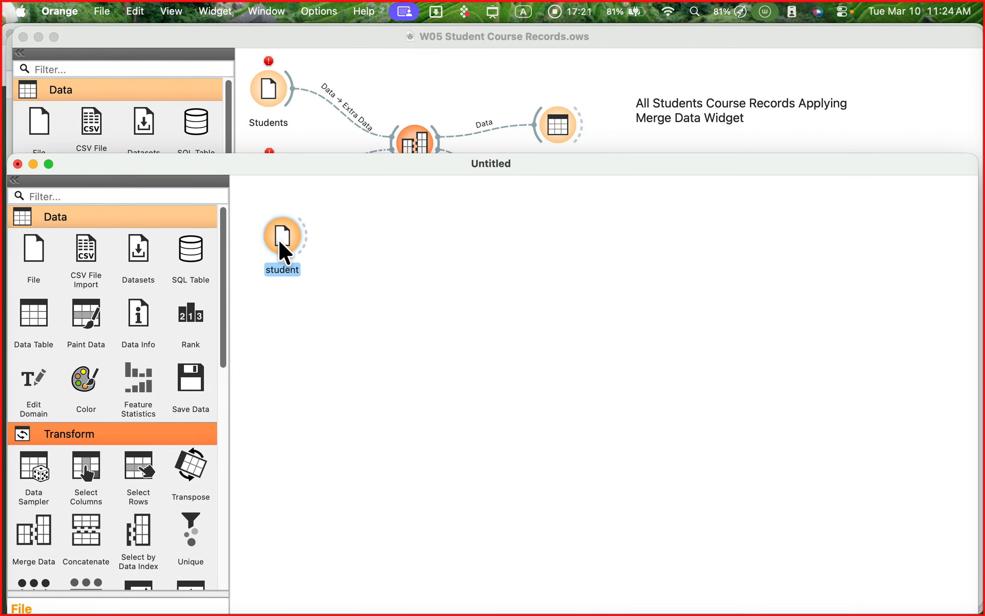
left_click_drag(279, 242, 270, 214)
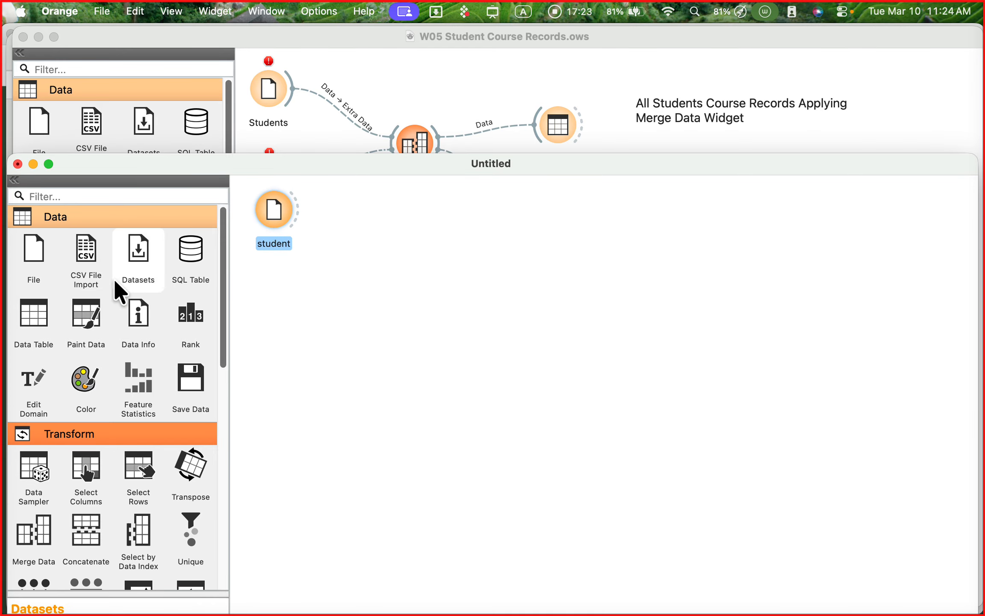
left_click_drag(30, 252, 272, 318)
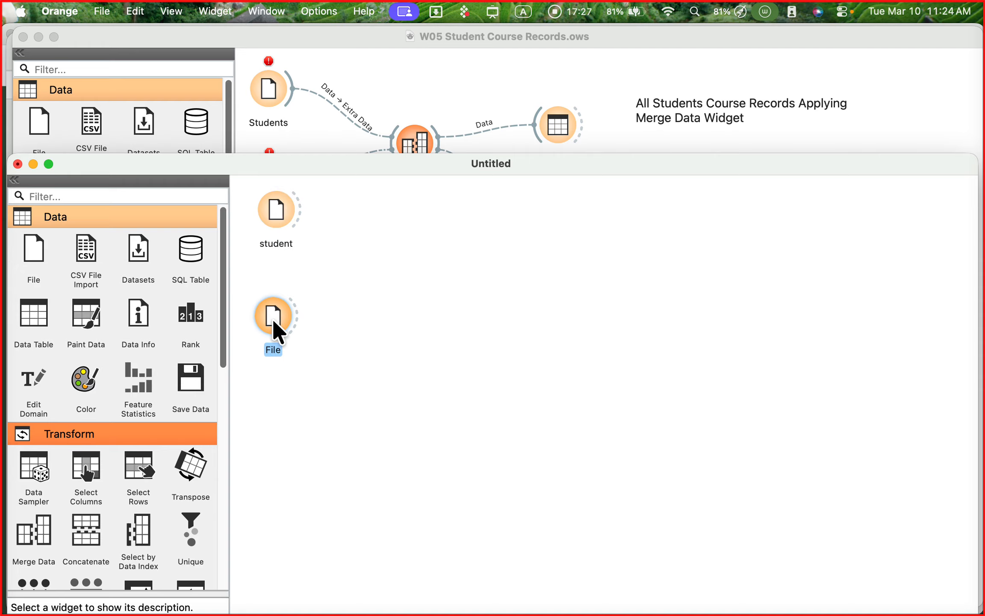
right_click(277, 315)
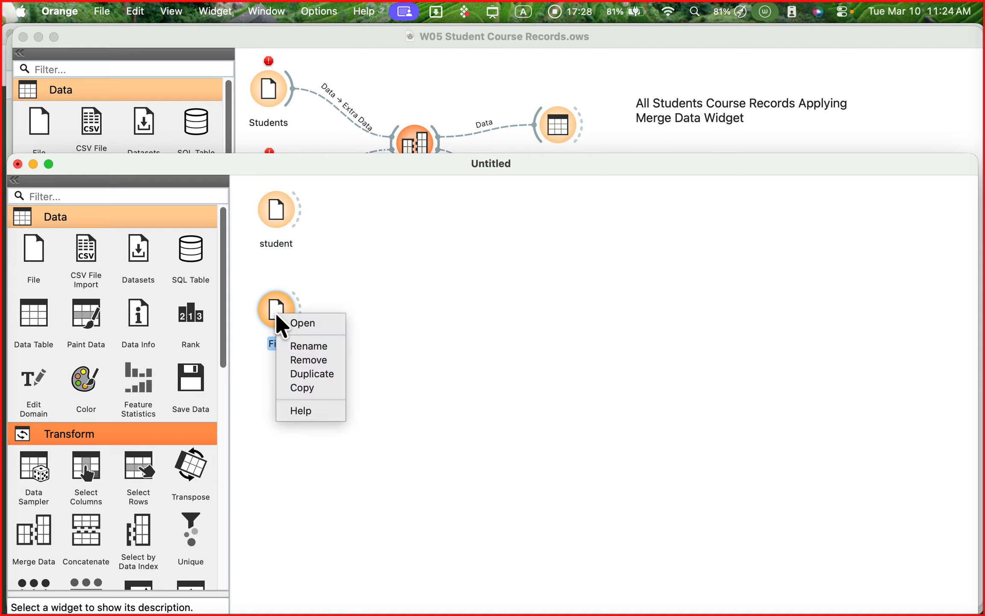
left_click(316, 346)
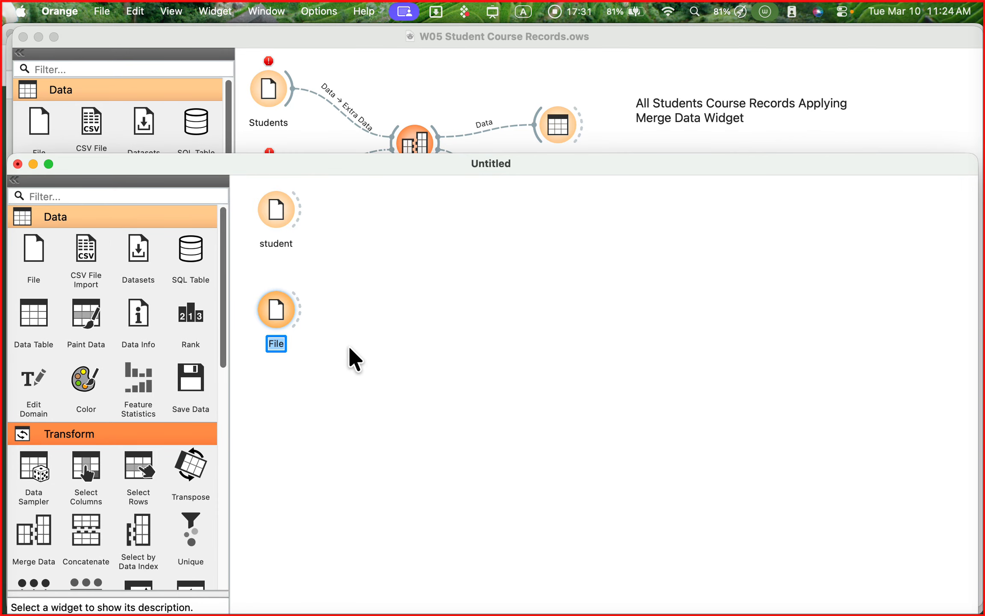
type("Grades")
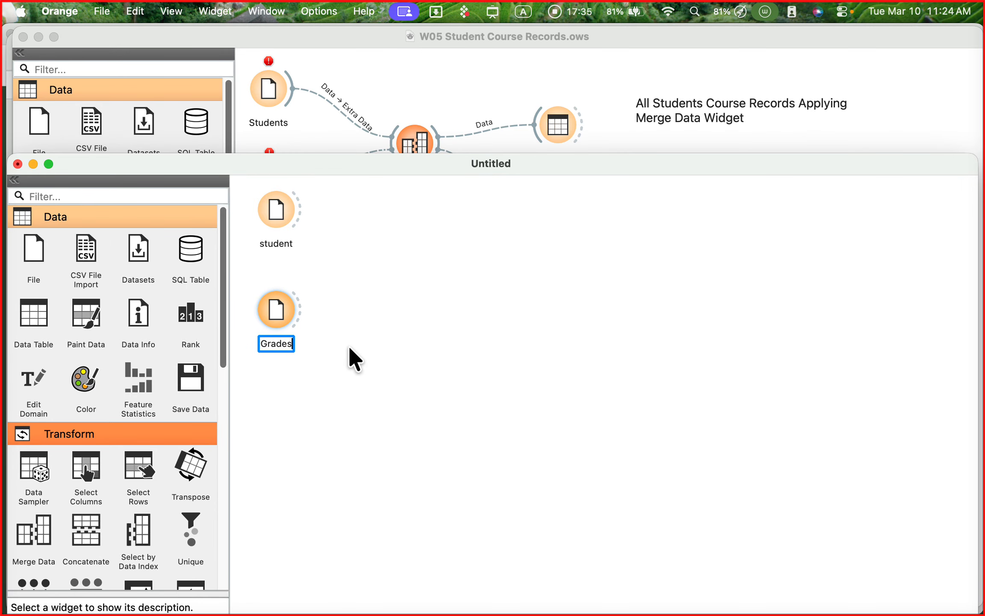
key("Return")
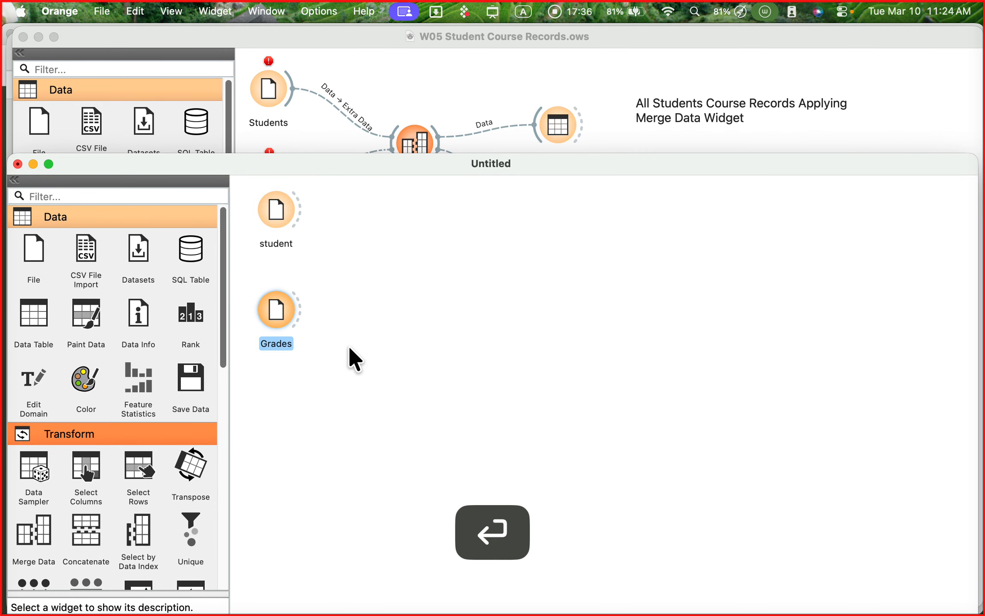
- Load the Grades sheet of W05 Student Data.xlsx into the Grades widget and close its settings
double_click(274, 309)
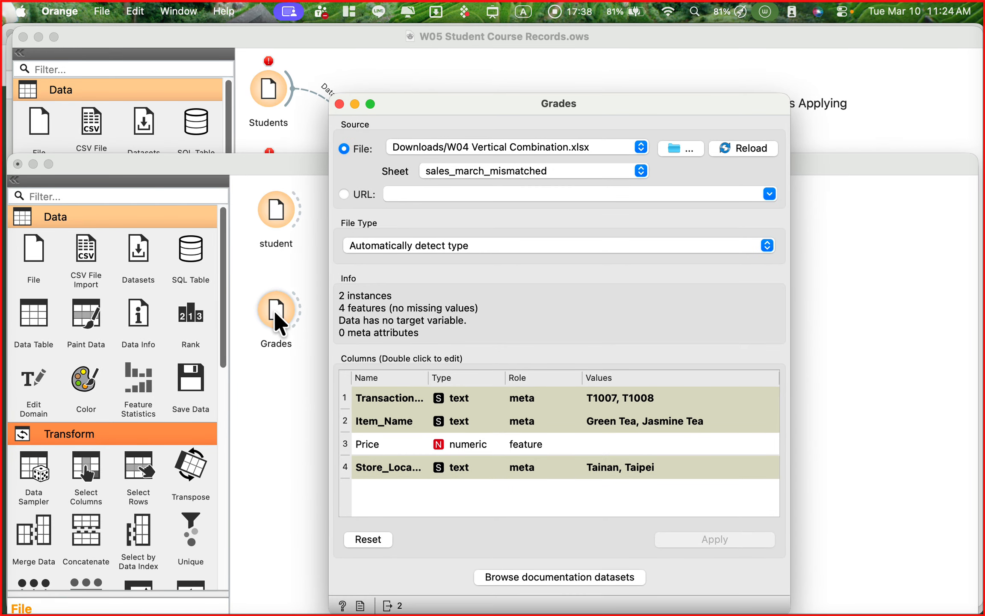
left_click(679, 150)
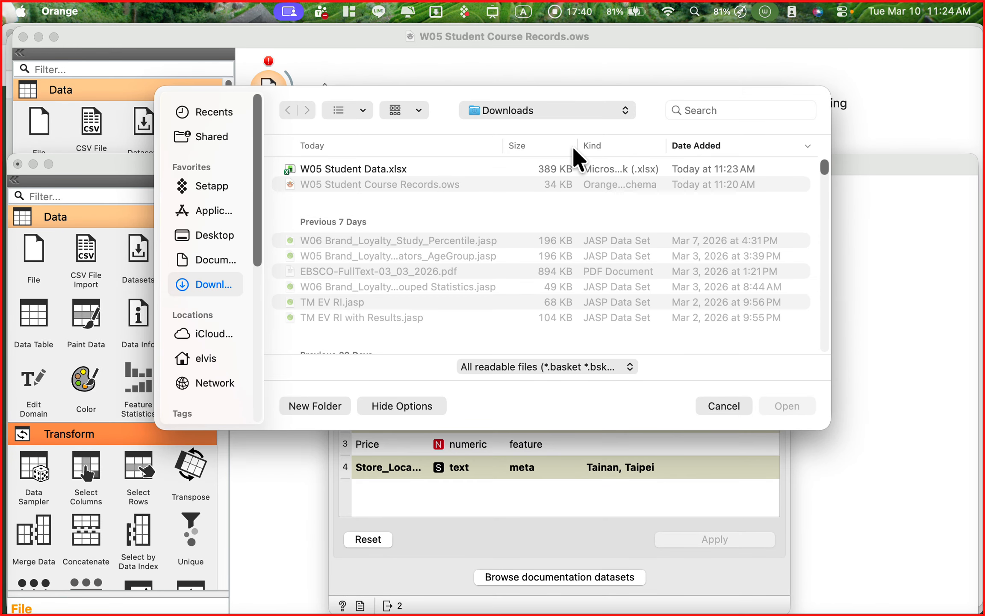
left_click(374, 169)
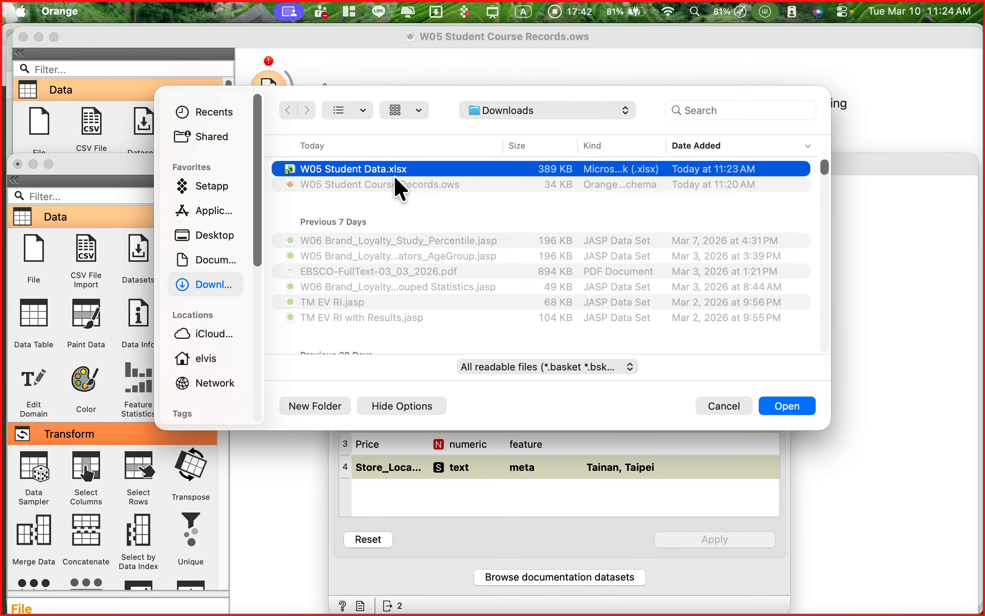
left_click(792, 401)
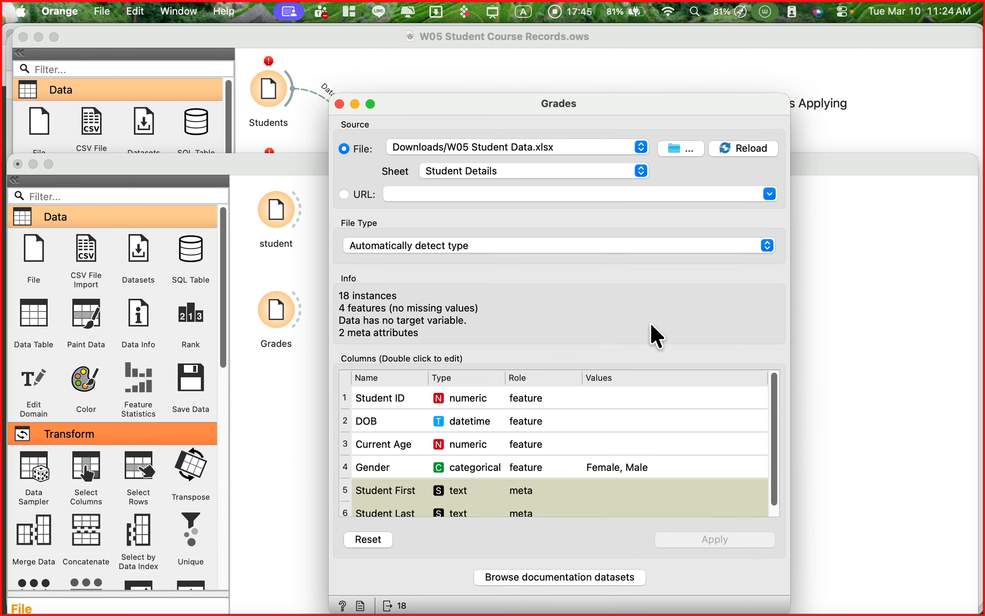
left_click(640, 168)
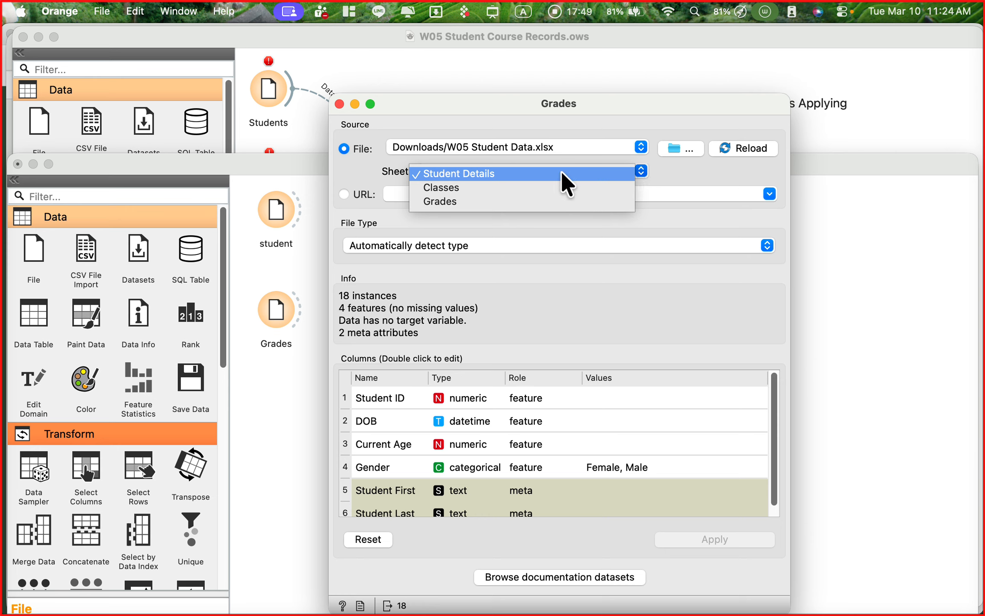
left_click(524, 200)
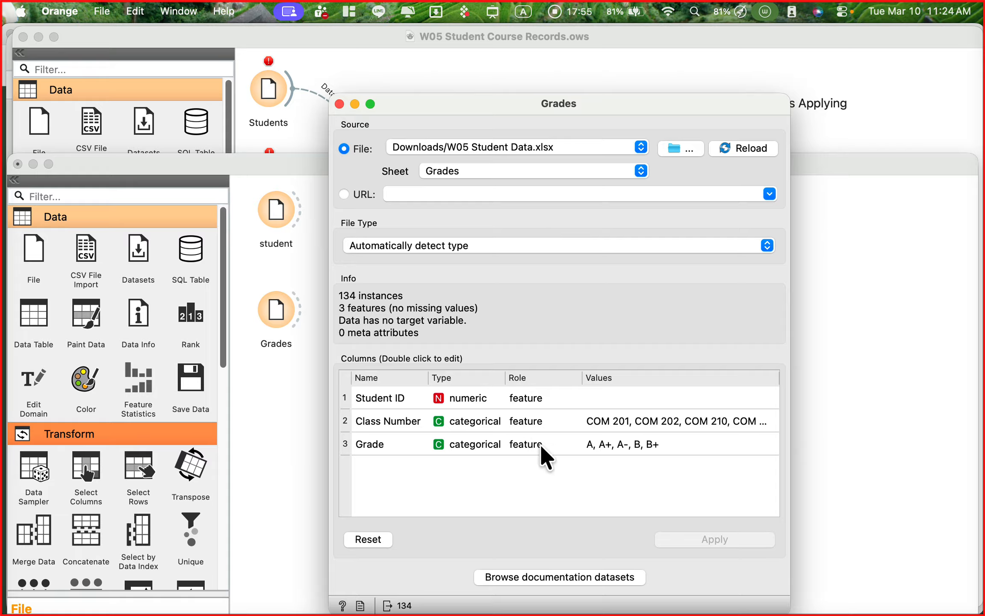
left_click_drag(479, 94, 423, 95)
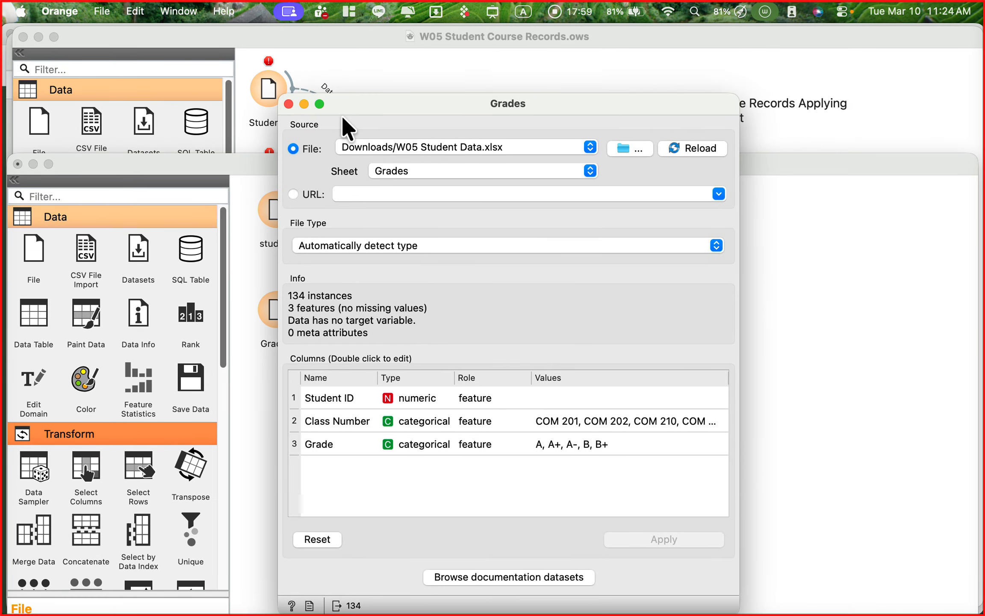
left_click(289, 104)
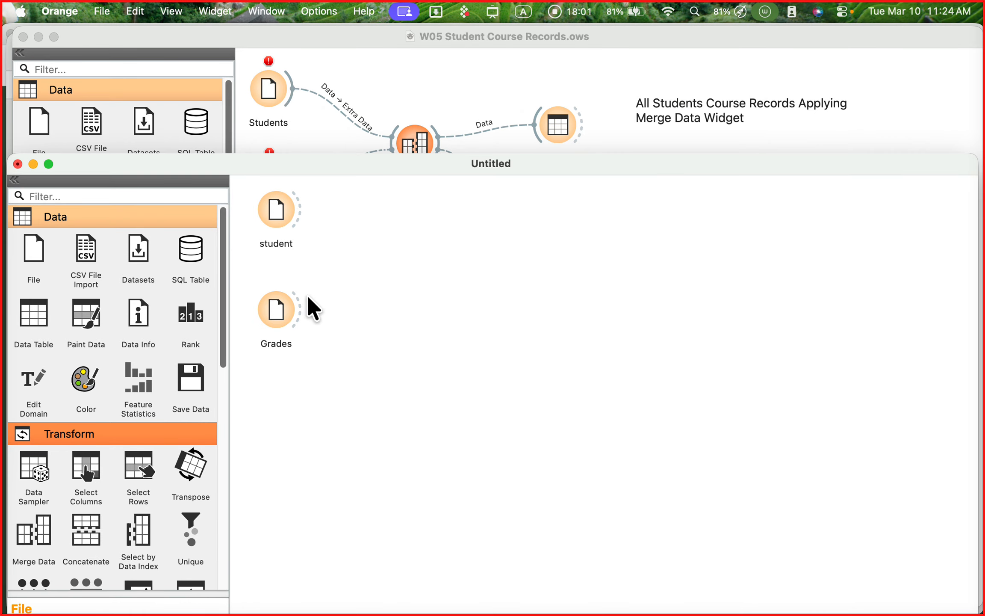
- Review the student widget's data summary of instances, features, target and meta attributes, and close its settings
mouse_move(424, 164)
left_mouse_down()
mouse_move(427, 185)
mouse_move(428, 171)
left_mouse_up()
double_click(283, 217)
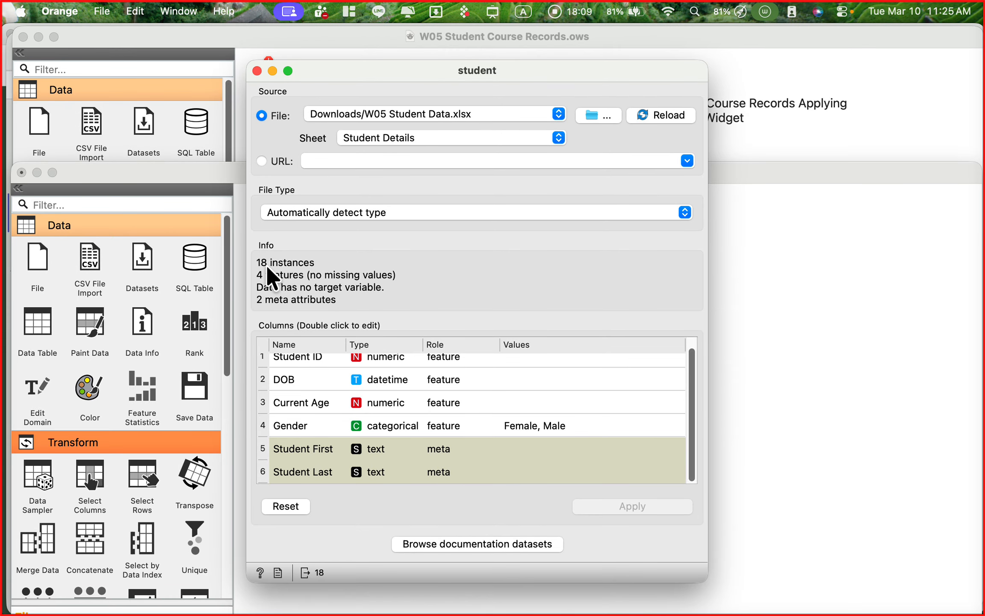
key("ctrl+a")
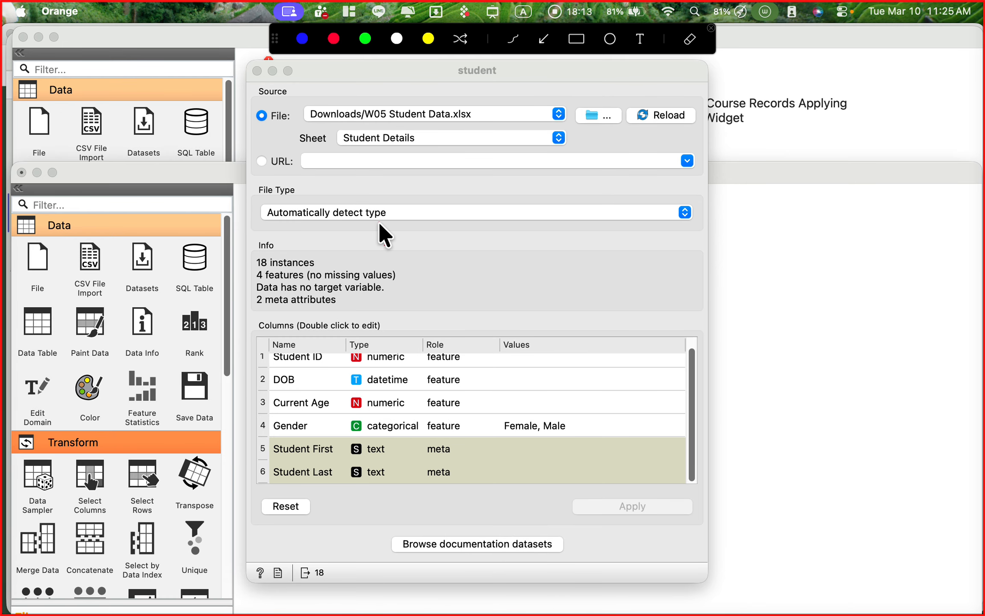
left_click_drag(379, 223, 303, 247)
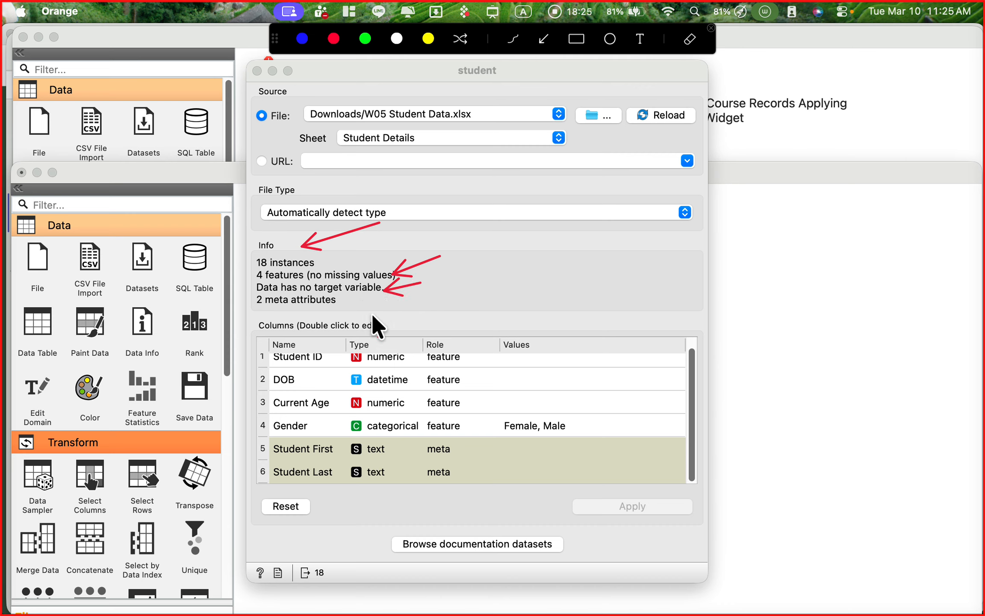
left_click_drag(384, 317, 340, 306)
key("ctrl+a")
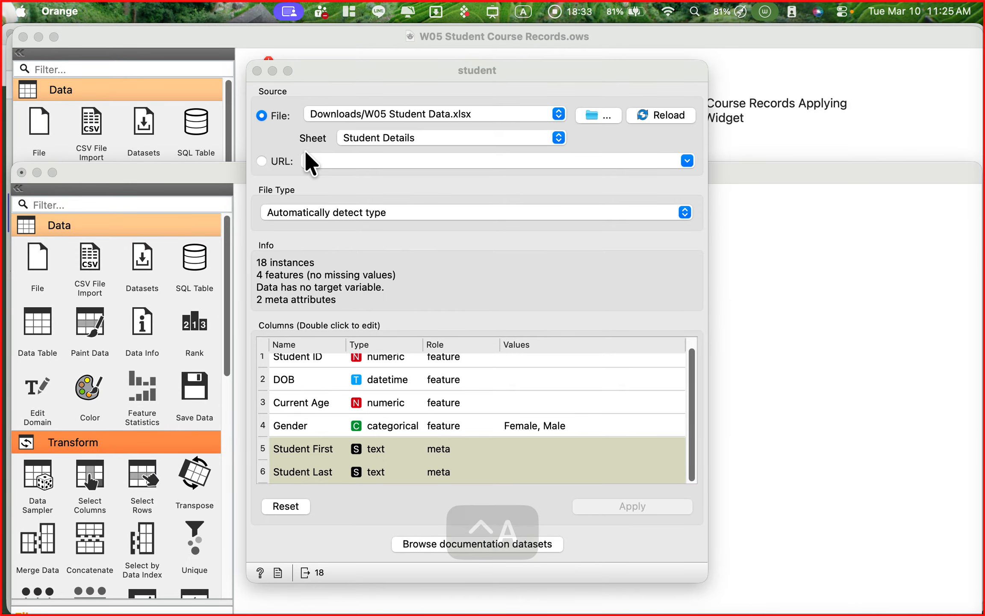
left_click(257, 71)
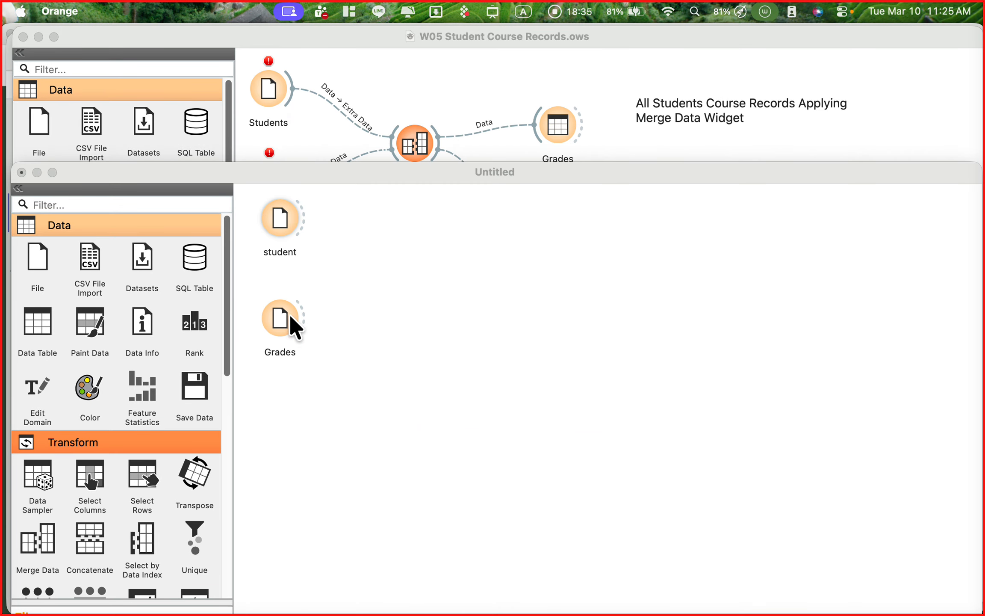
- Examine the Grades widget's instances, features, target variable and meta attributes, and close its settings
double_click(279, 321)
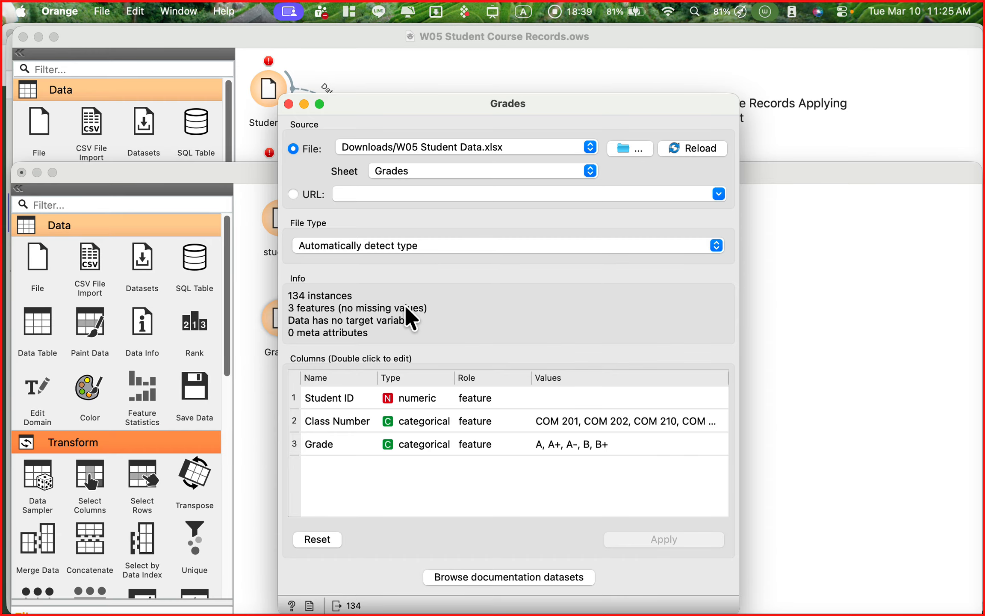
key("ctrl+a")
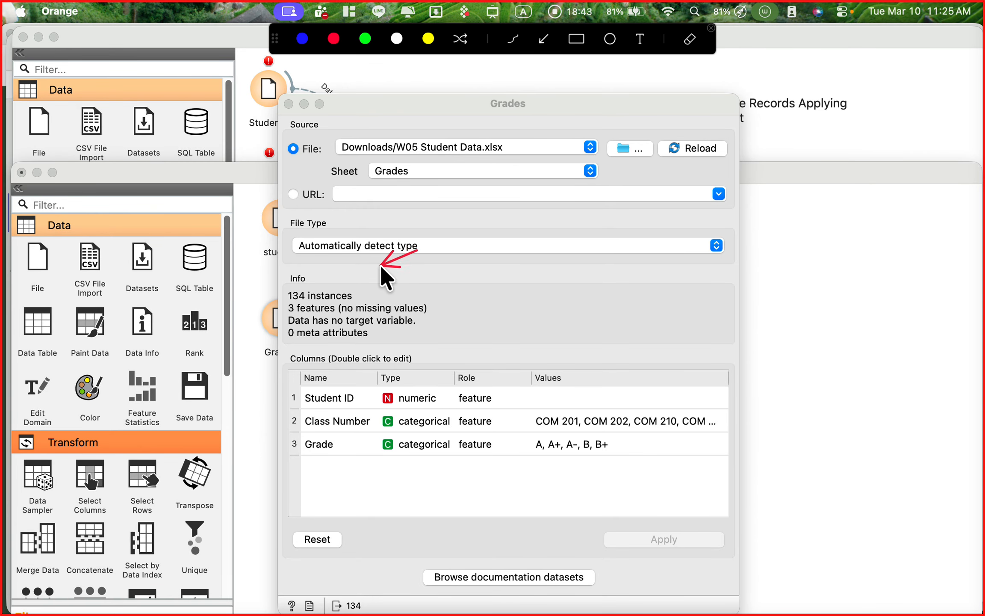
left_click_drag(381, 266, 351, 291)
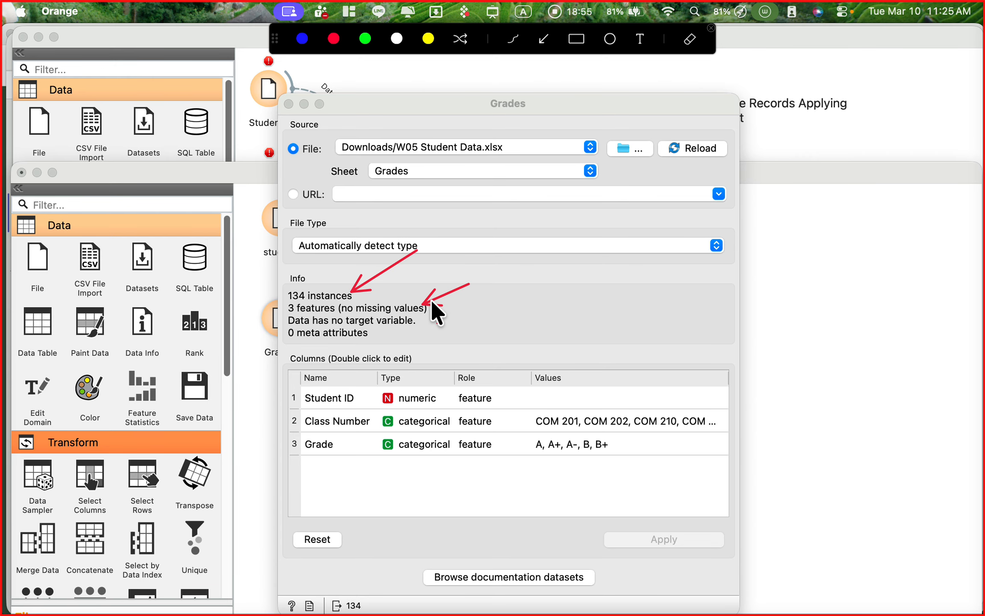
left_click_drag(437, 317, 373, 339)
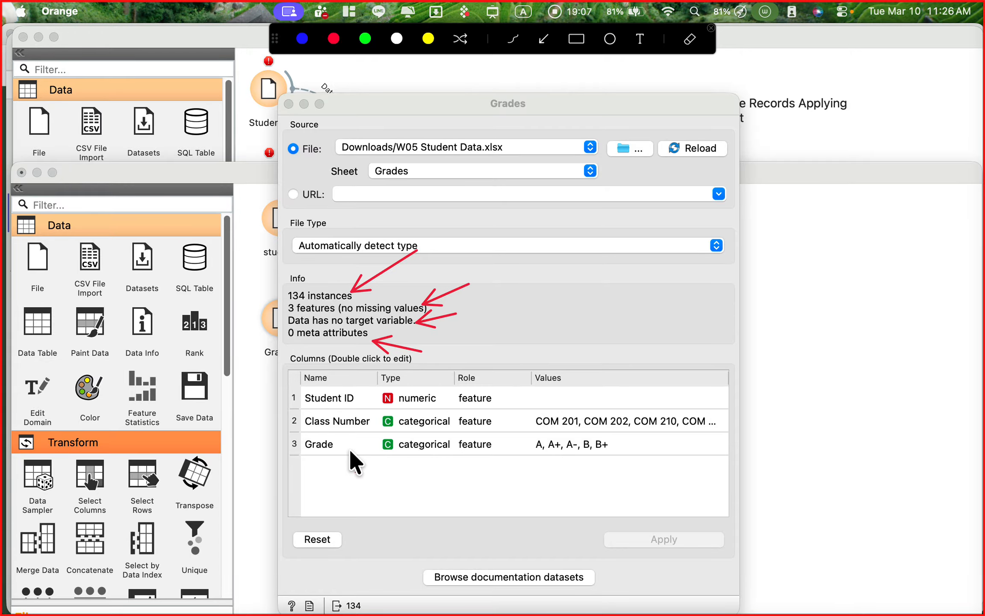
key("ctrl+a")
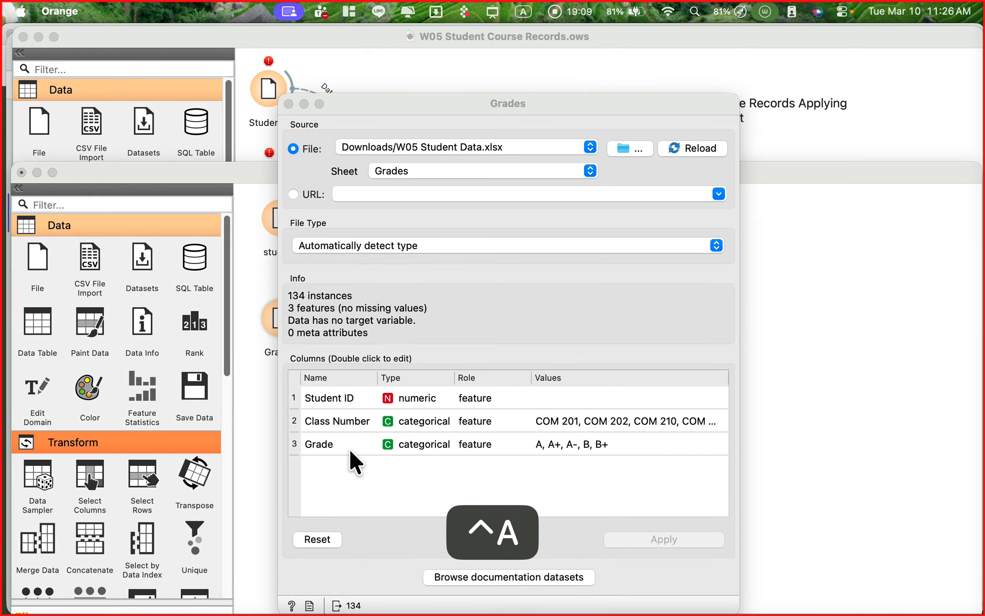
left_click(289, 104)
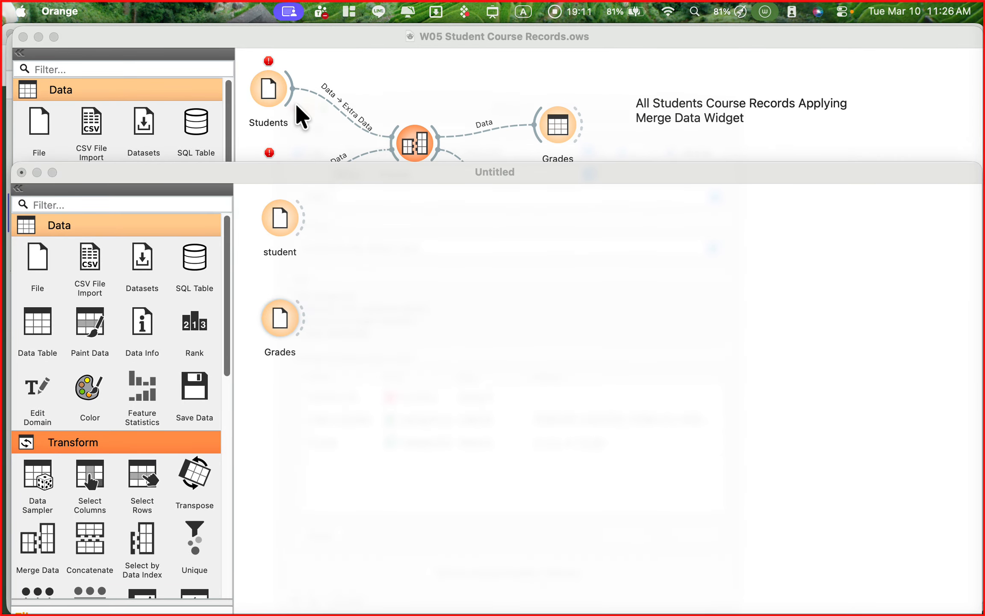
- Add a Merge Data widget beside the file widgets and connect Grades as its Data and student as its Extra Data
left_click_drag(451, 170, 451, 195)
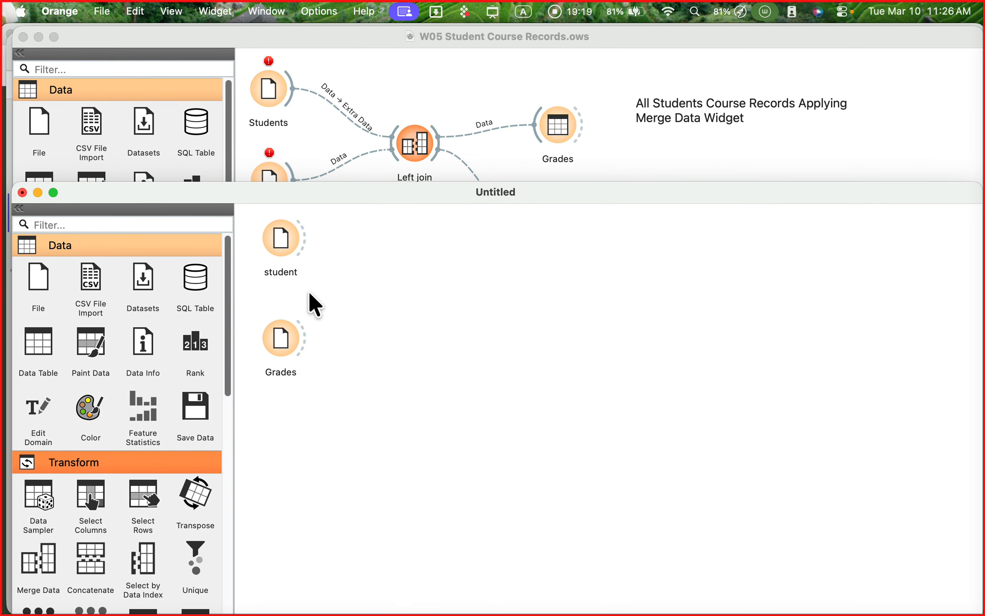
scroll(183, 337, "down", 2)
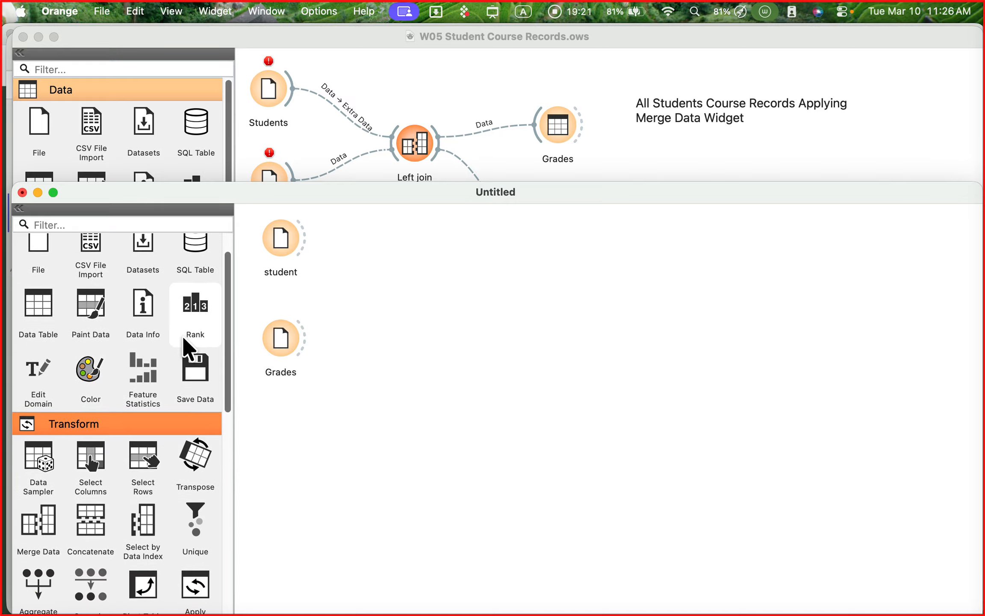
scroll(182, 336, "down", 4)
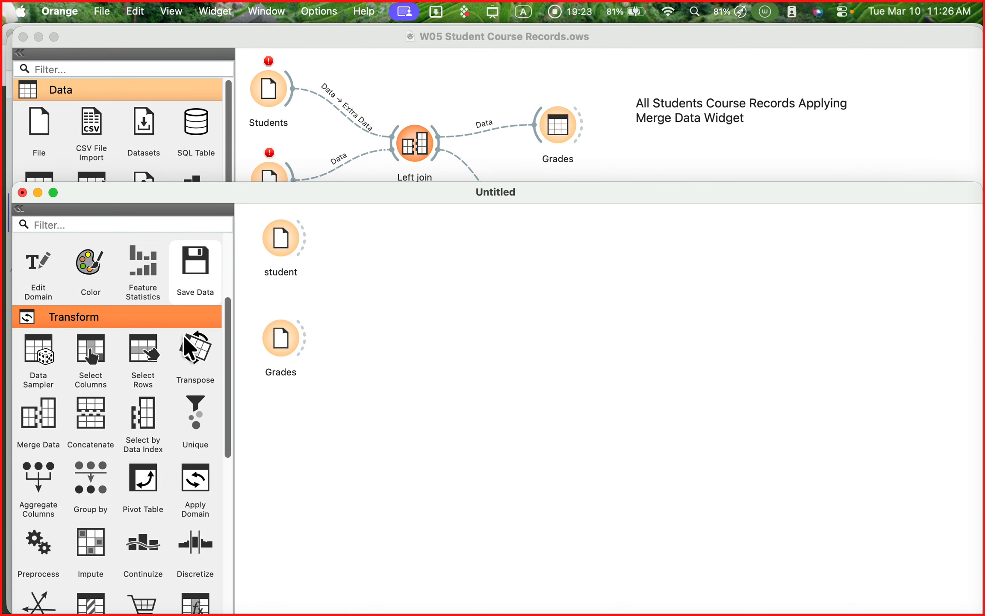
scroll(183, 334, "down", 3)
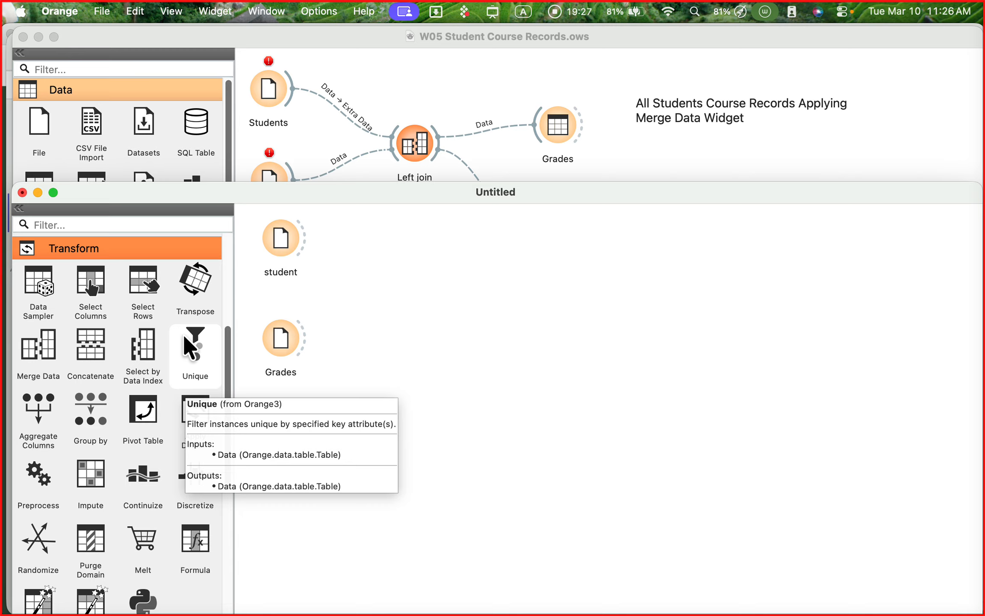
scroll(183, 332, "up", 1)
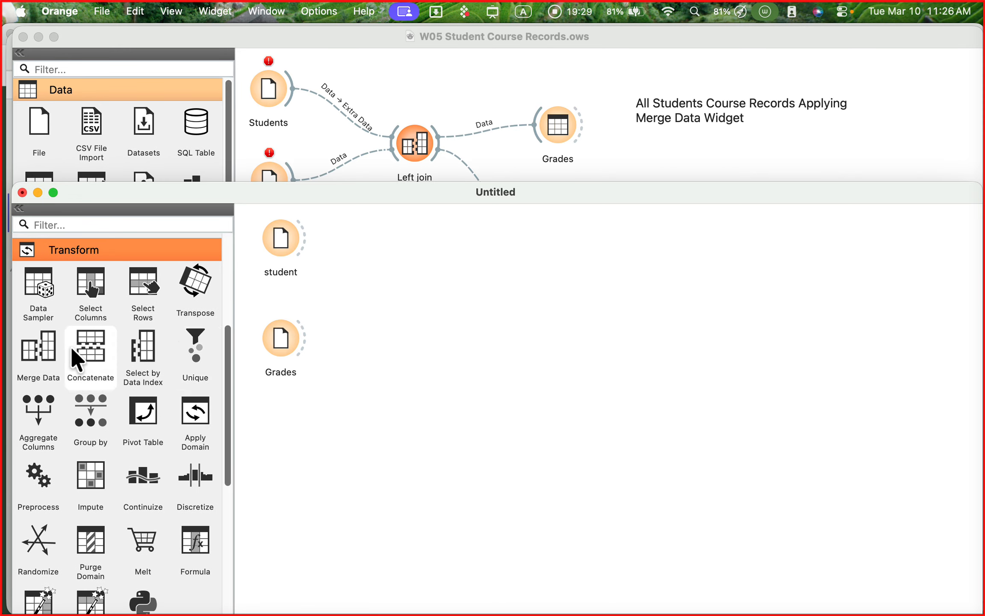
left_click_drag(48, 351, 414, 268)
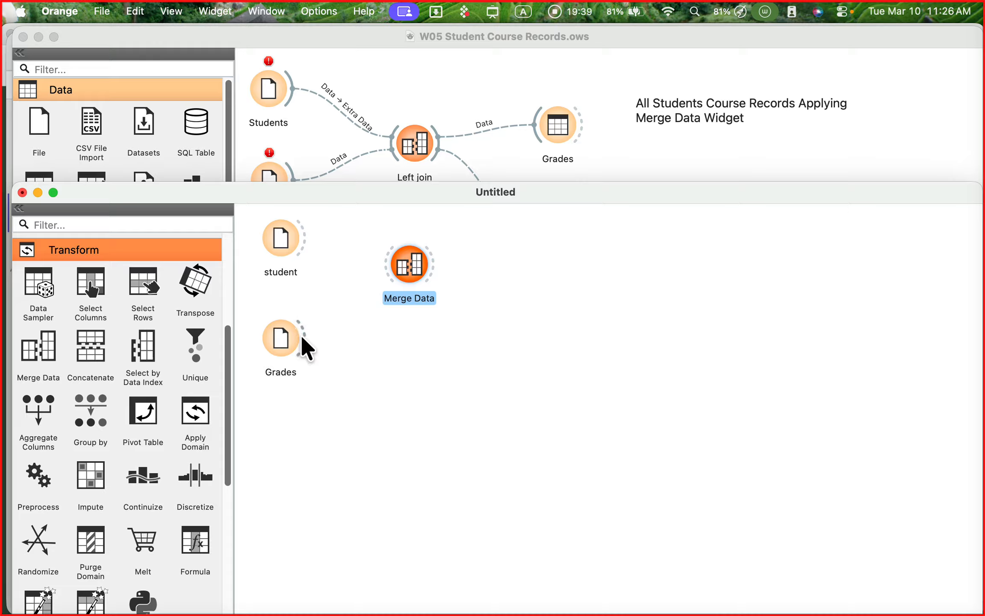
left_click_drag(300, 333, 399, 276)
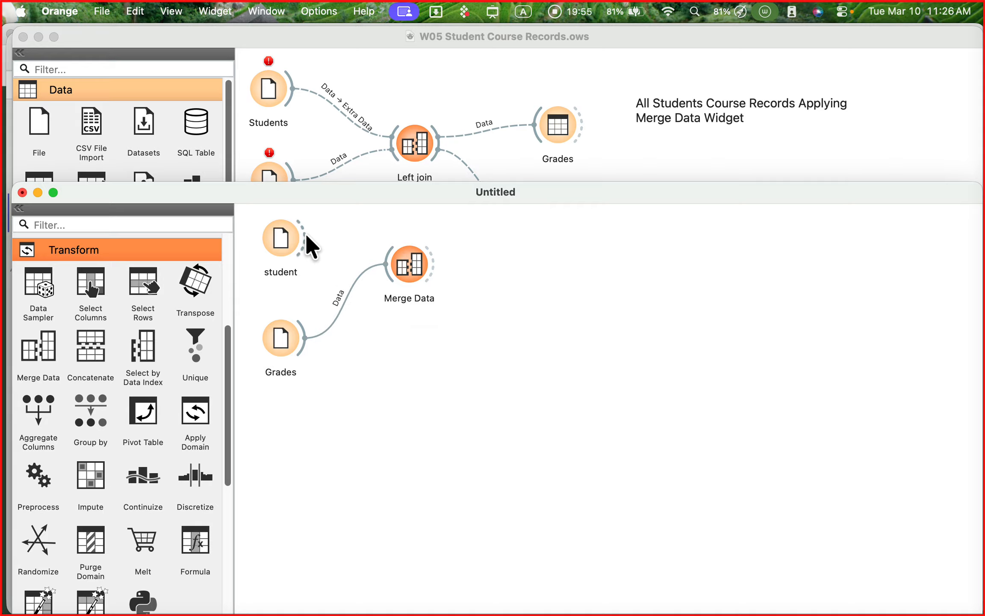
left_click_drag(302, 234, 432, 285)
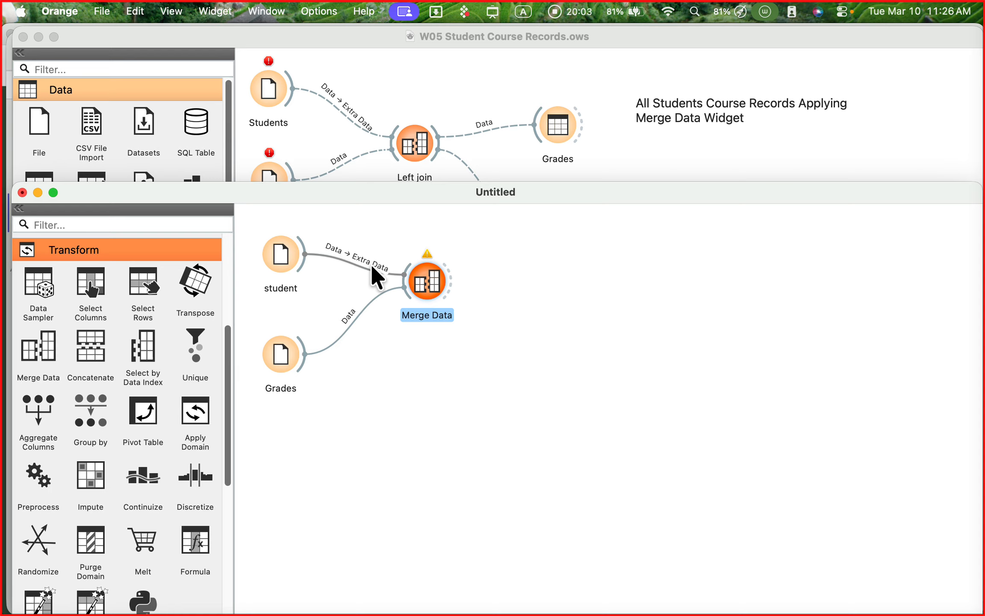
- Check the Left join widget's merge settings in W05 Student Course Records.ows and return to the untitled workflow
double_click(412, 145)
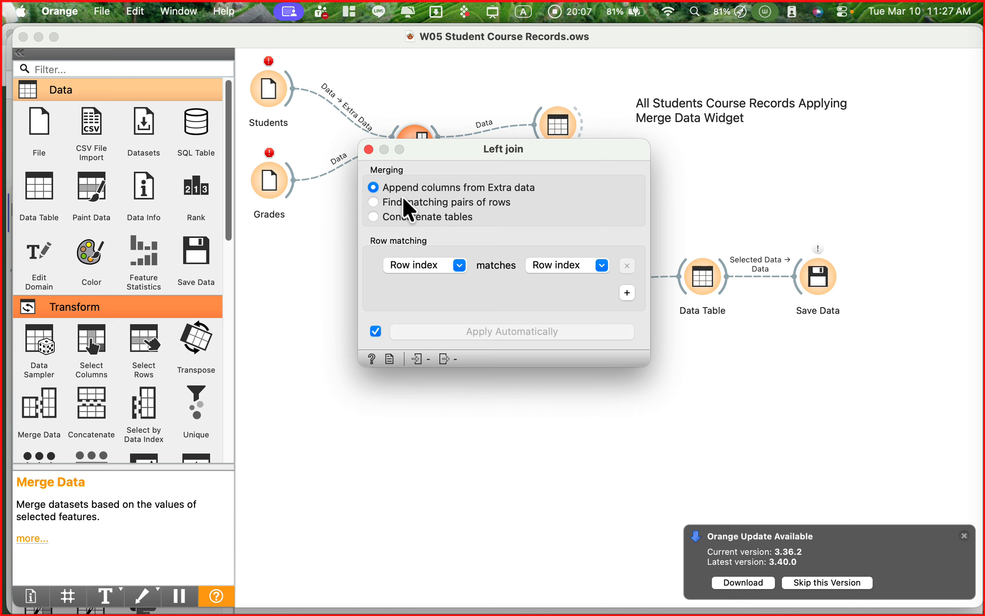
left_click(369, 149)
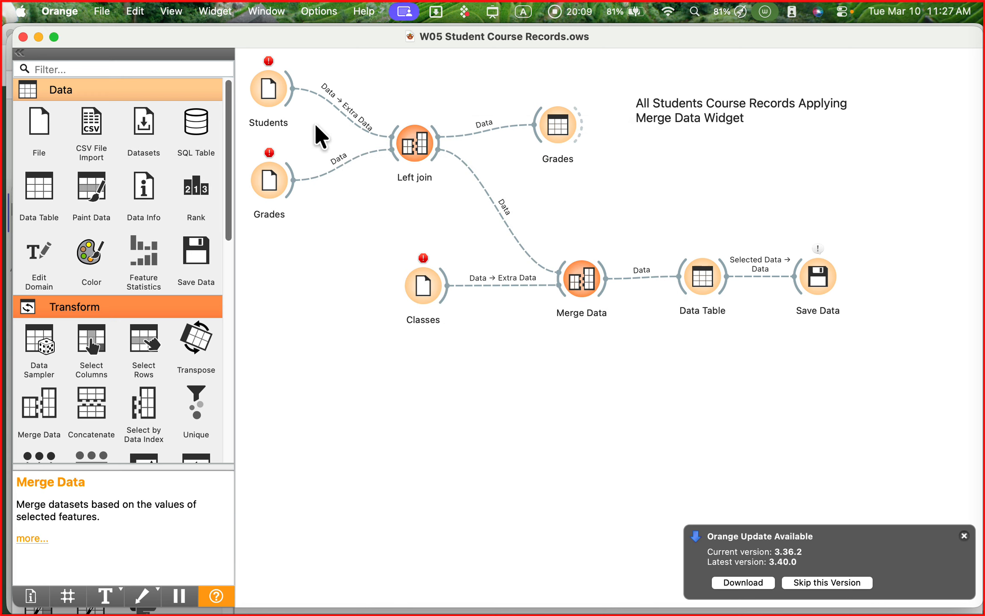
left_click(265, 11)
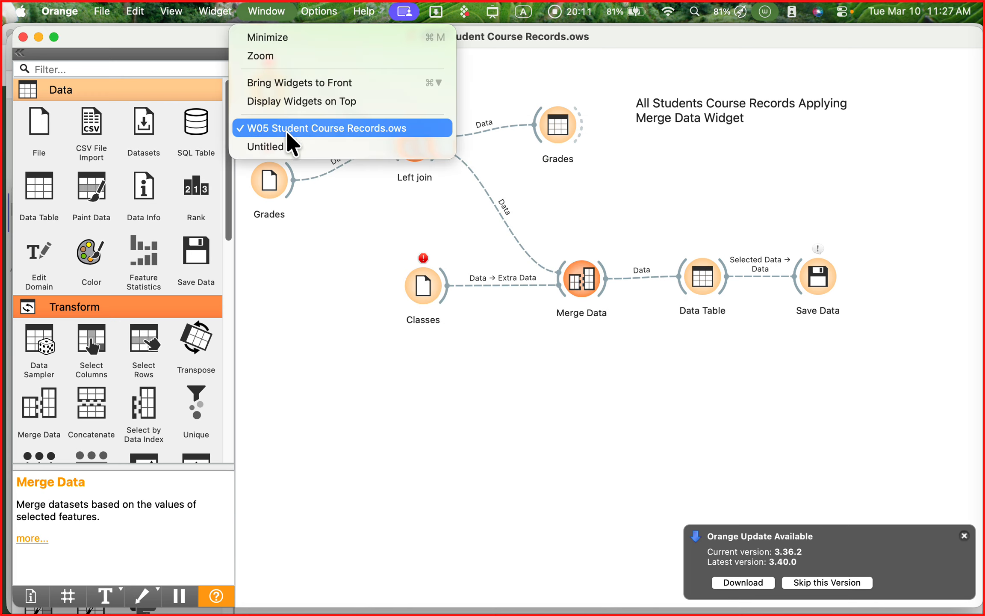
left_click(291, 148)
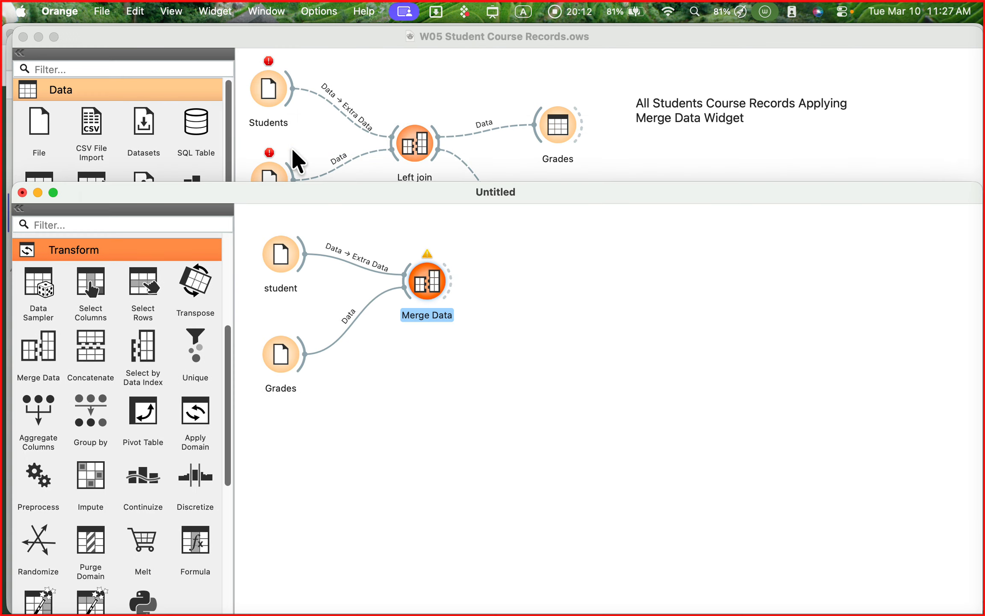
- Inspect the new Merge Data widget's settings and warning, and compare them with the Left join widget's in the original workflow
double_click(431, 287)
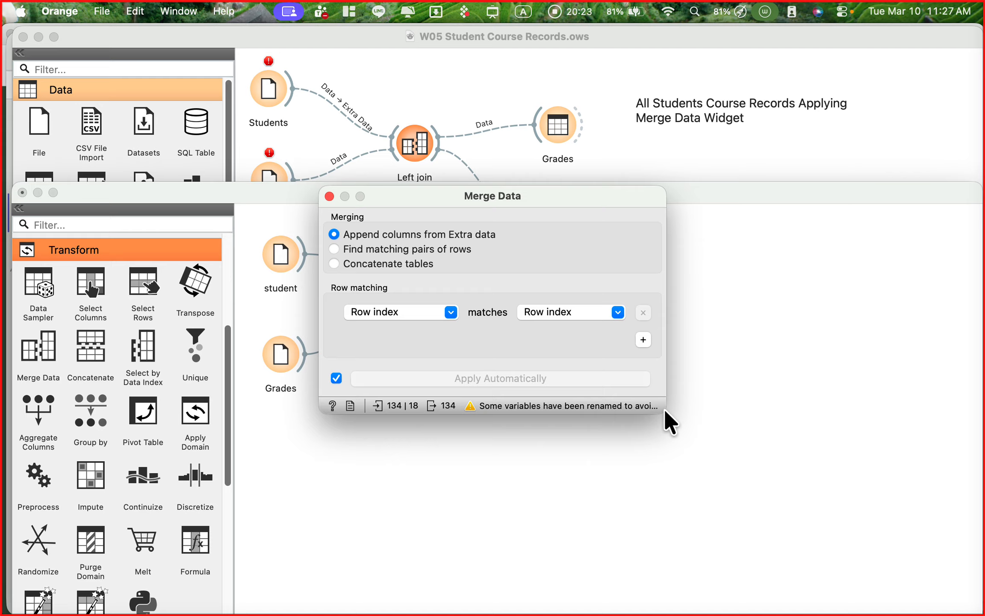
mouse_move(652, 409)
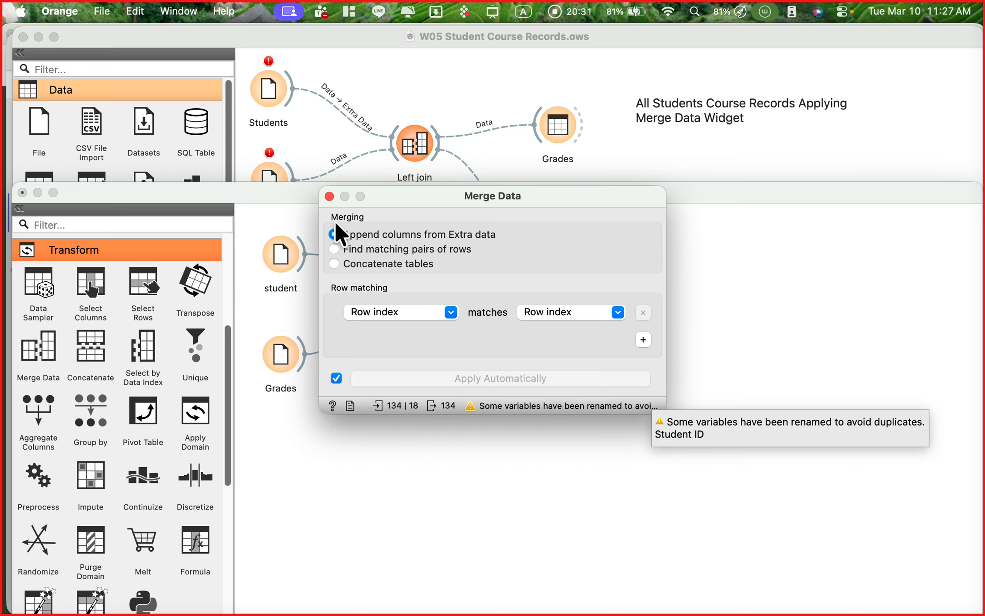
left_click(329, 196)
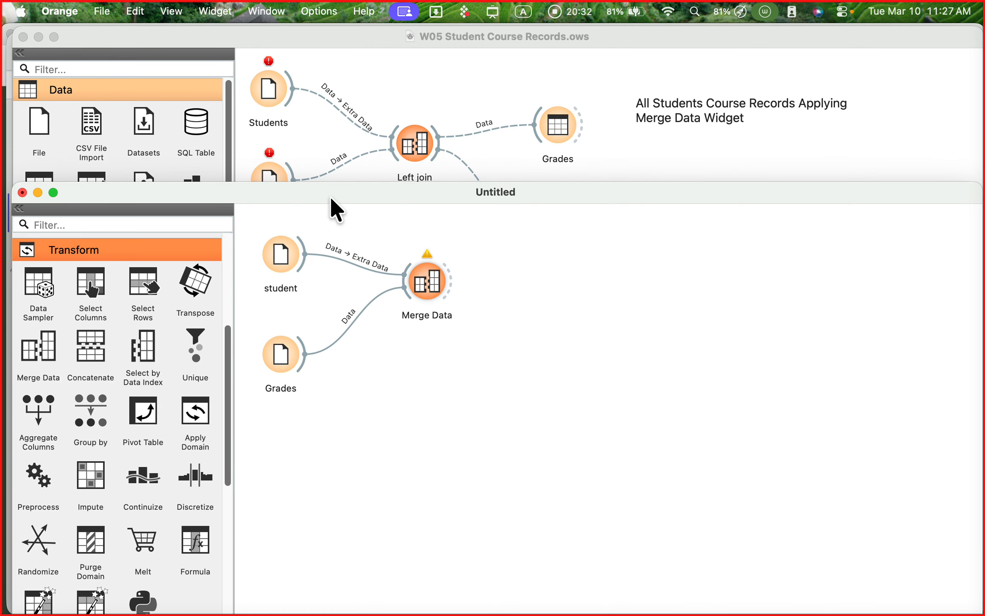
double_click(407, 150)
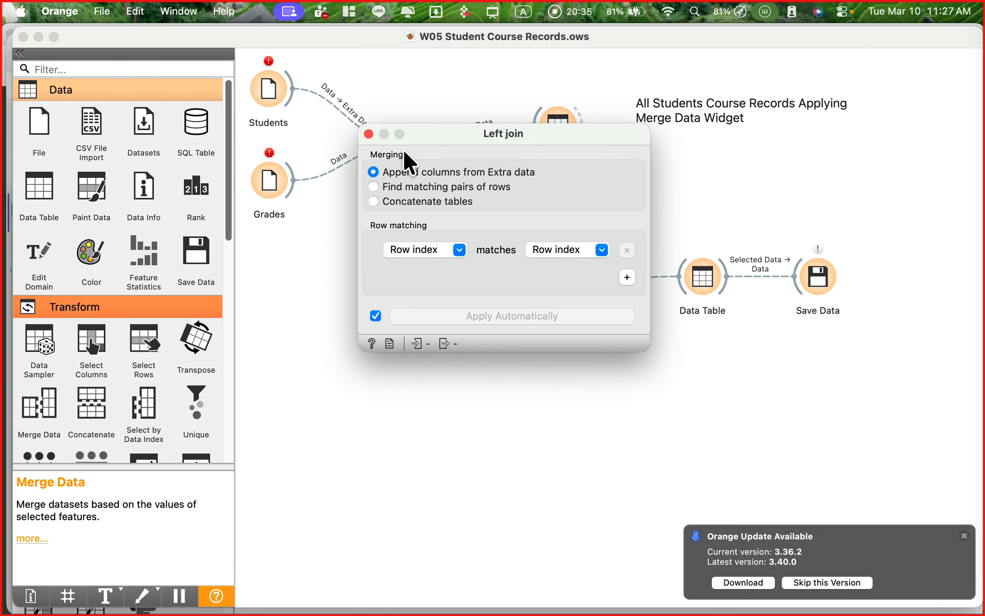
left_click(369, 134)
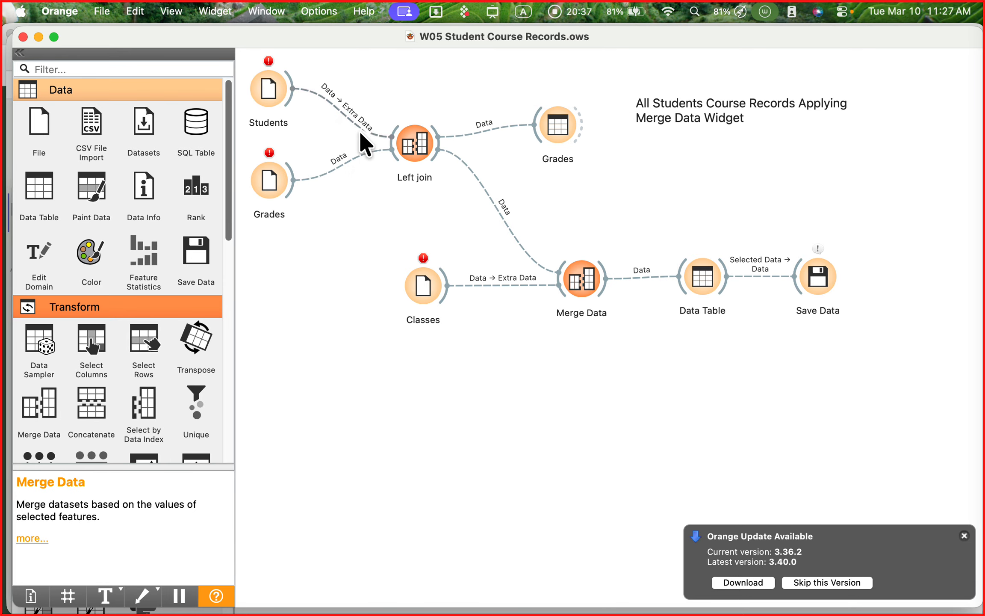
- Load W05 Student Data.xlsx from Downloads into the original workflow's Students widget and close its settings
double_click(267, 102)
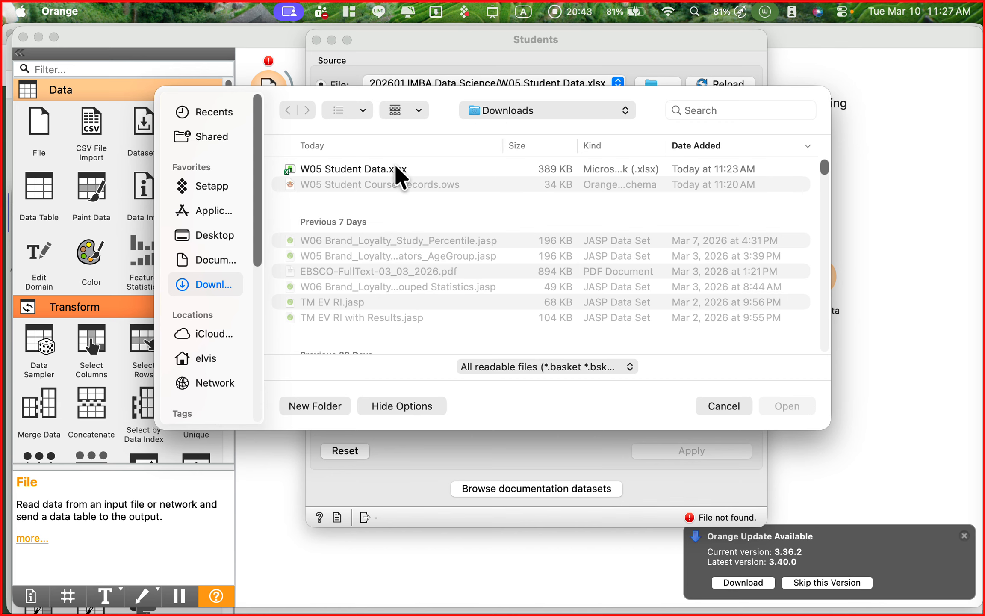
left_click(396, 168)
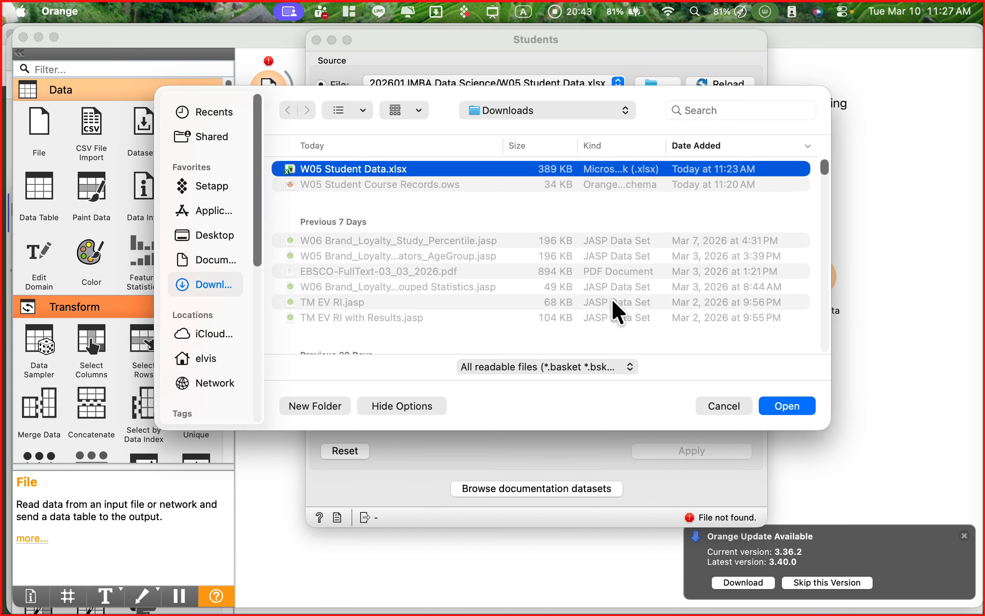
left_click(796, 408)
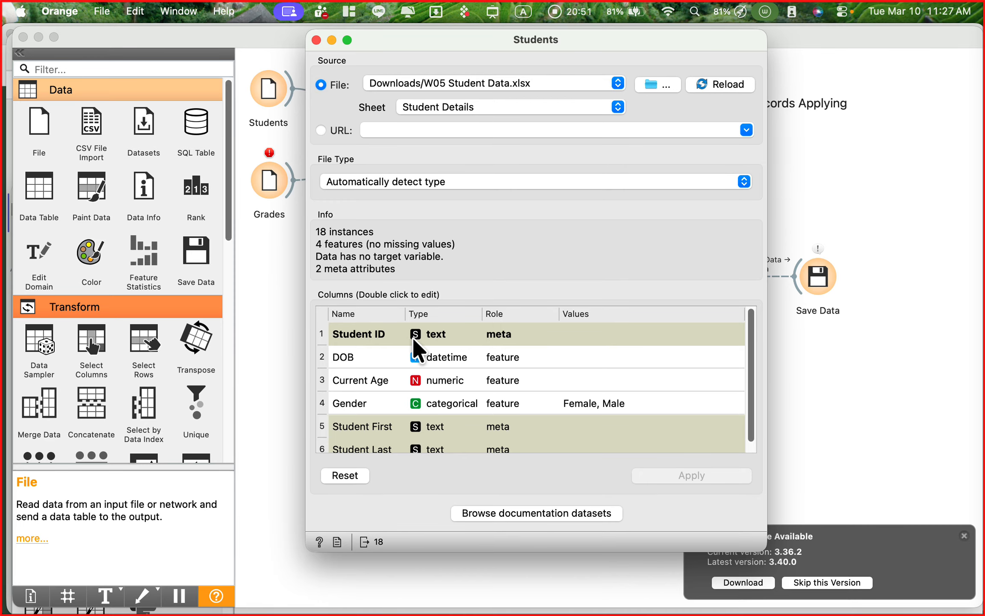
left_click(317, 40)
- Load W05 Student Data.xlsx from Downloads into the original workflow's Grades widget
double_click(267, 175)
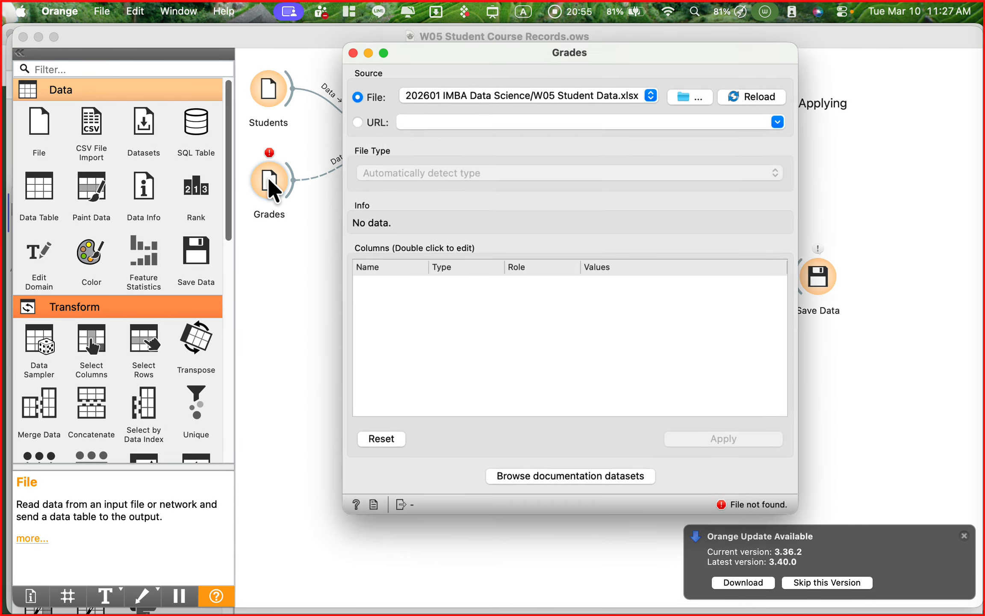
left_click(690, 96)
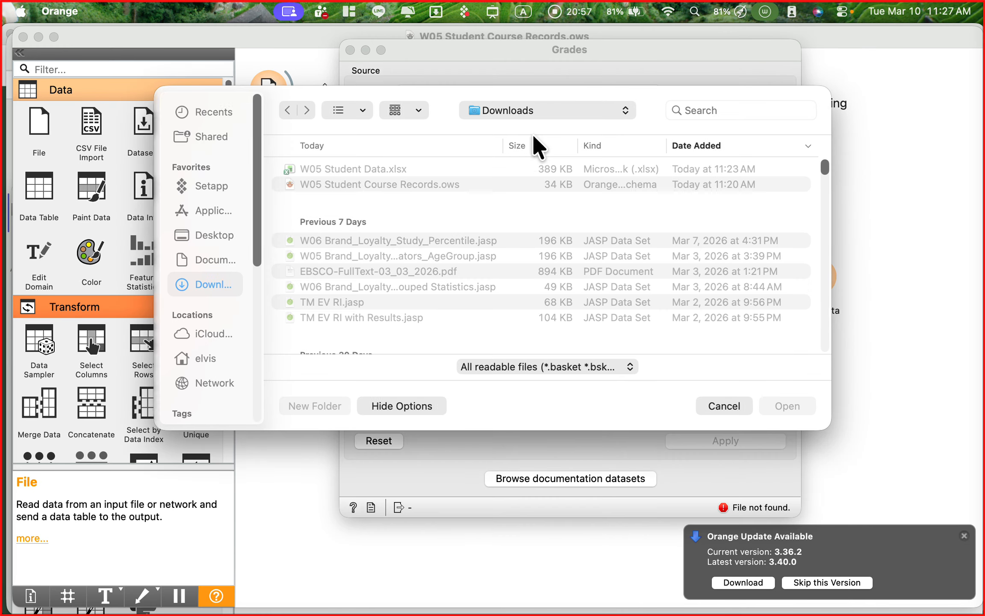
left_click(429, 168)
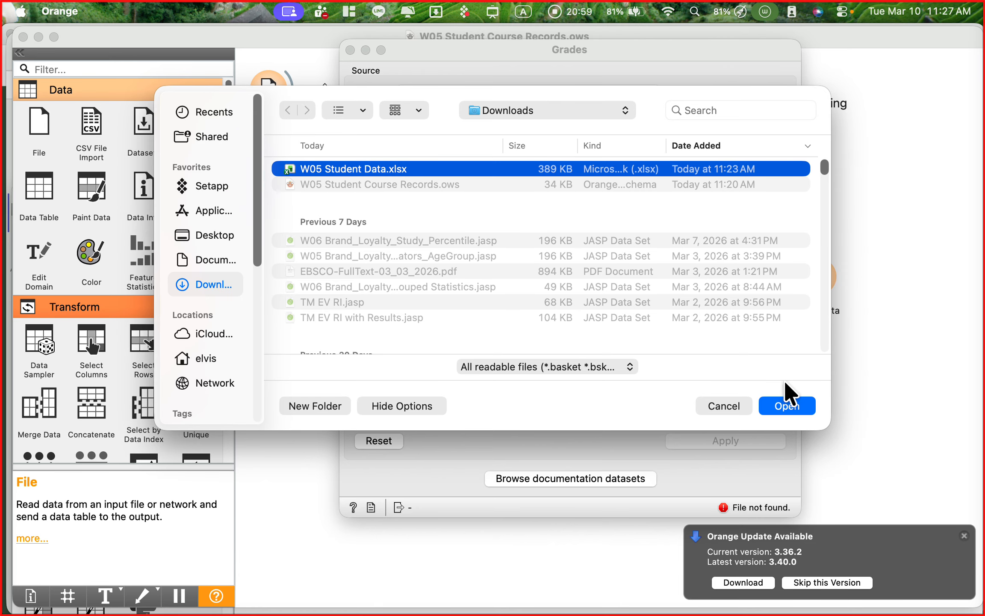
left_click(794, 405)
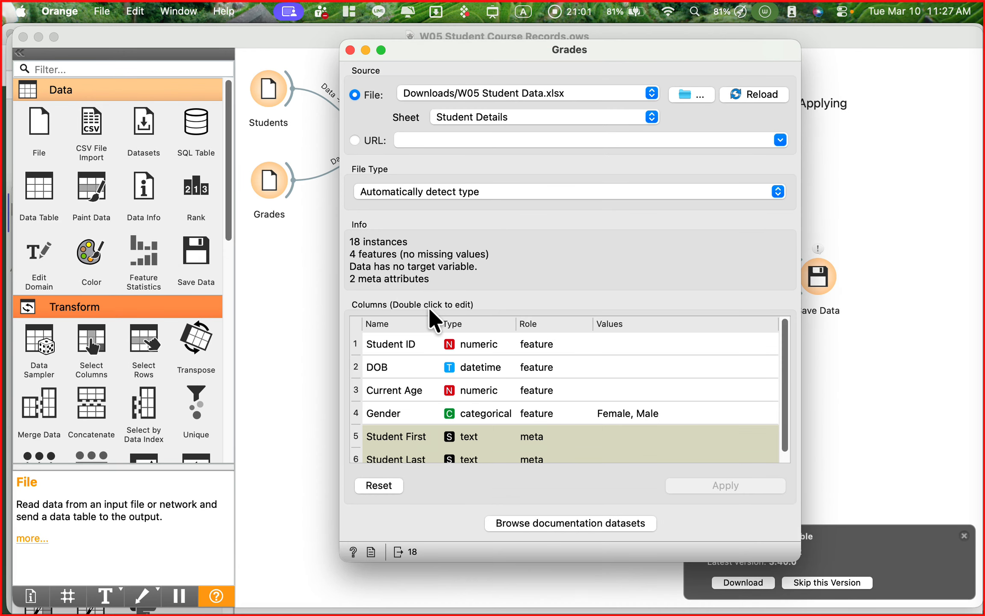
double_click(474, 344)
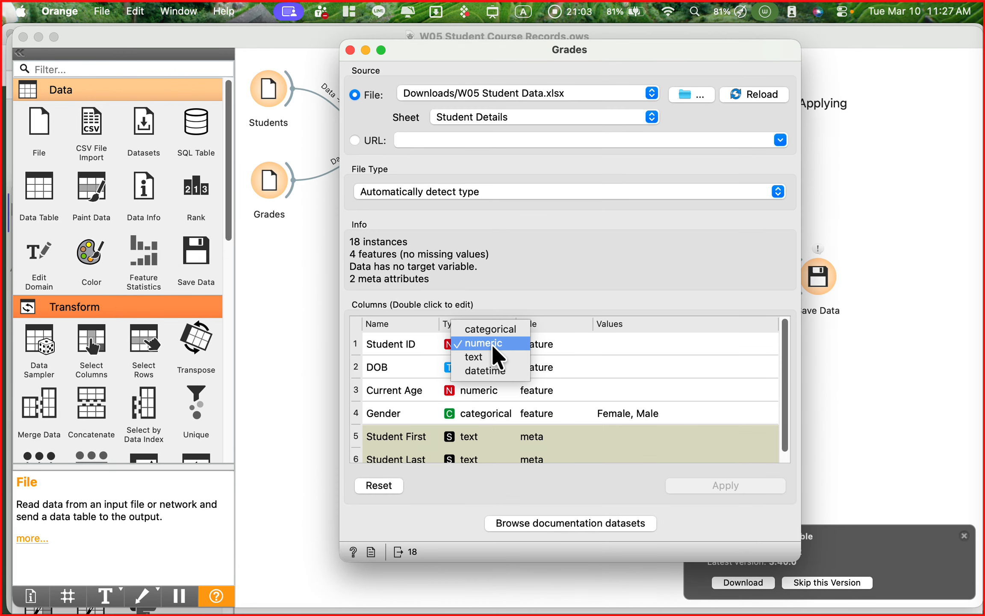
left_click(491, 370)
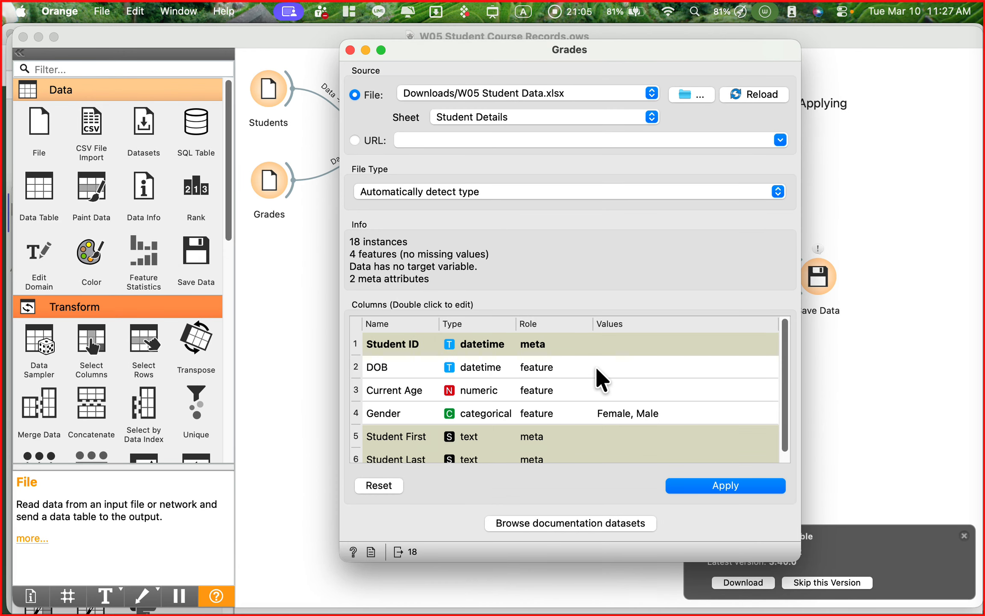
double_click(476, 346)
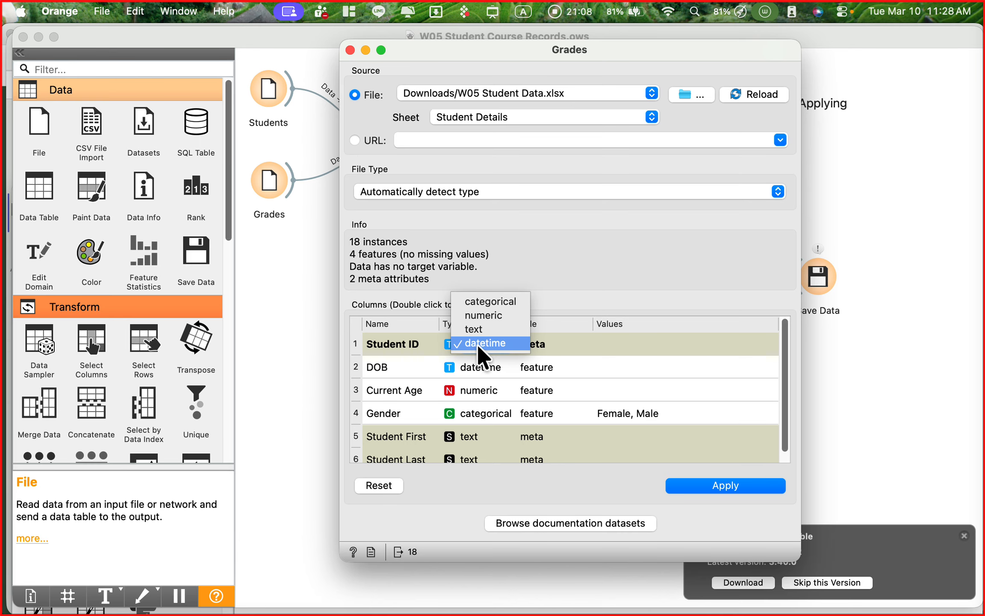
left_click(492, 317)
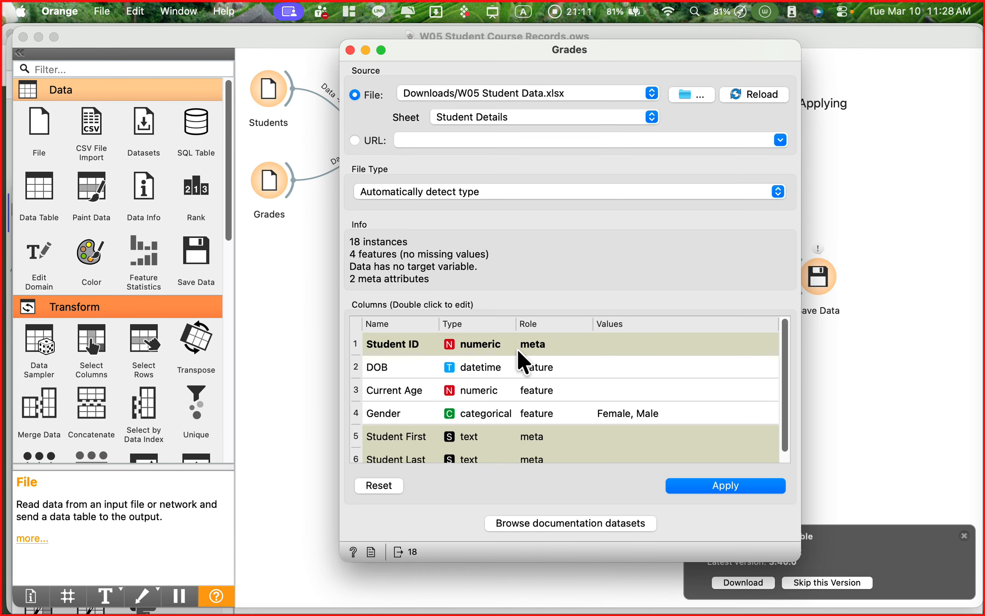
double_click(491, 345)
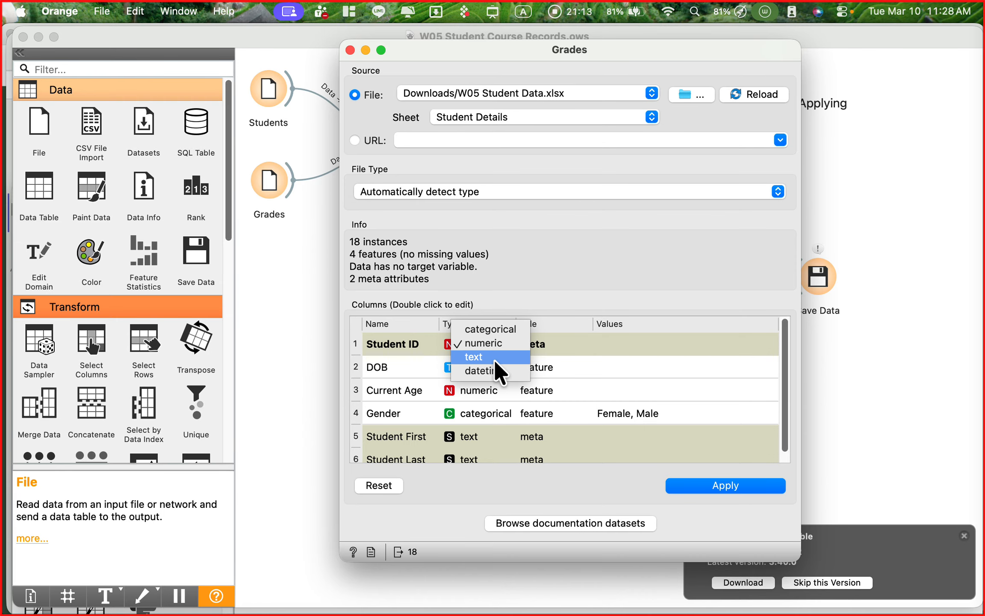
left_click(494, 368)
double_click(504, 344)
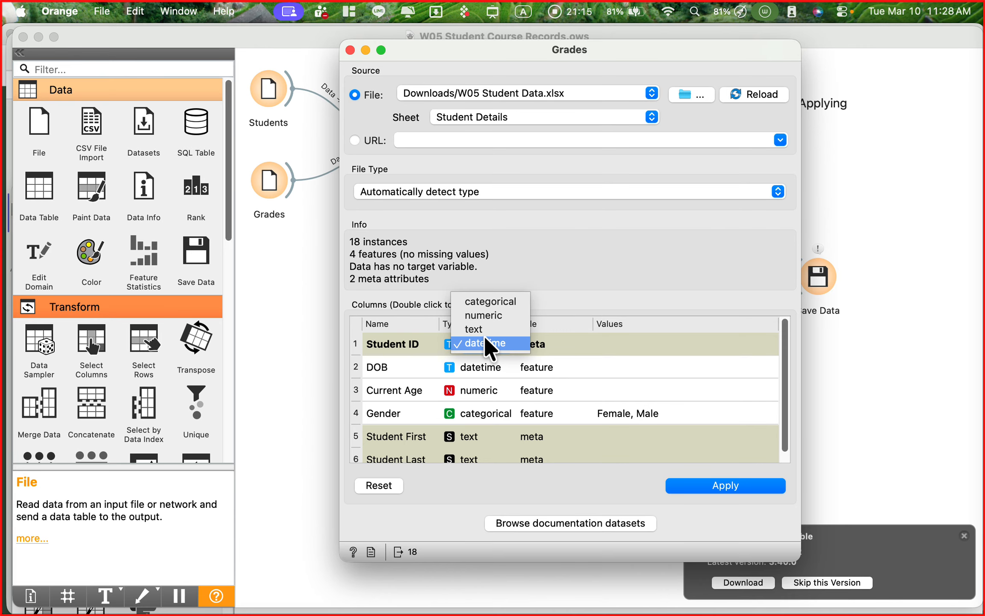
left_click(482, 316)
- Change the Student ID column's type to text in the original workflow's Grades widget and close its settings
double_click(491, 345)
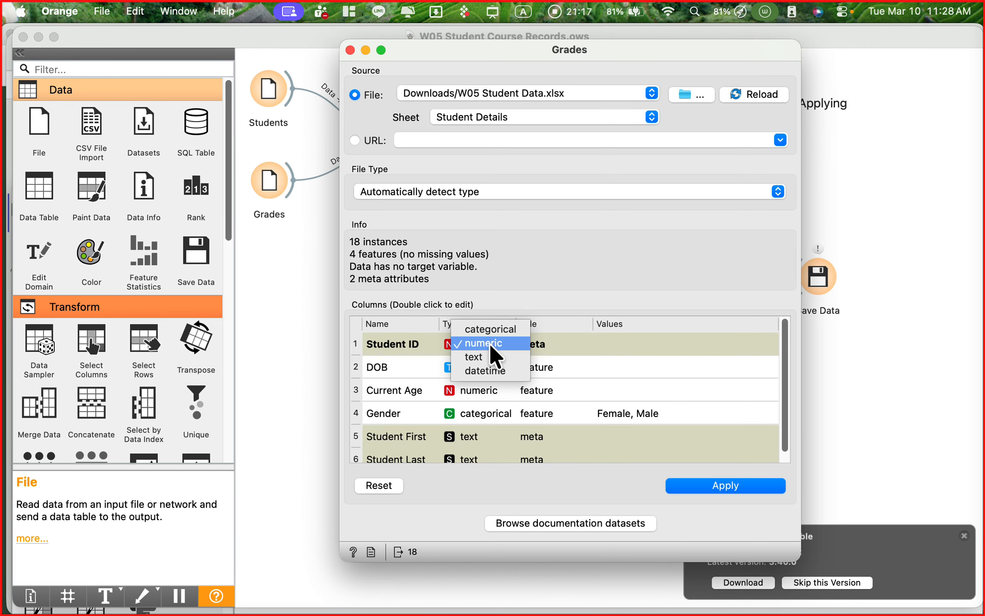
key("Down")
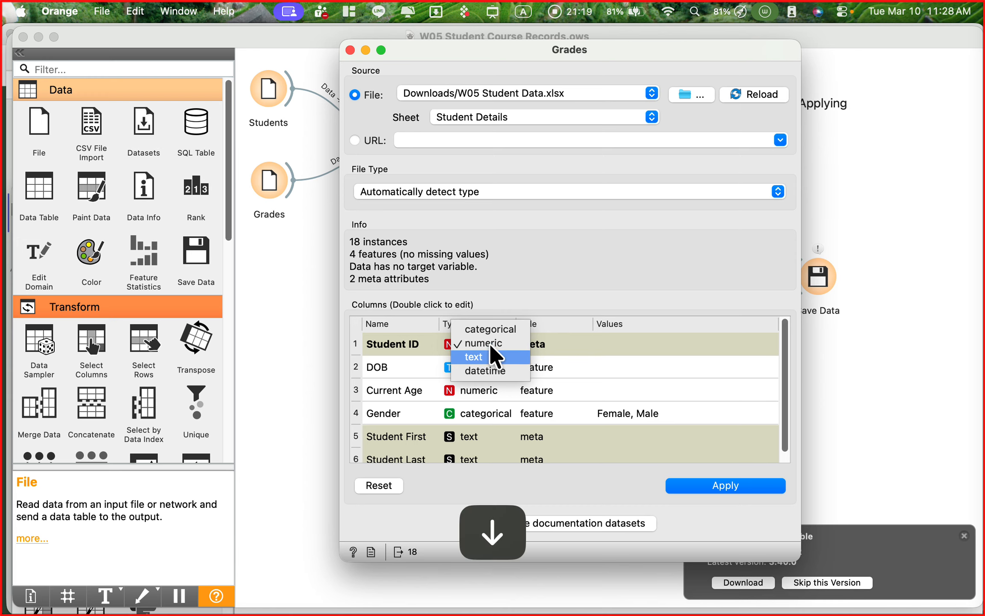
key("Return")
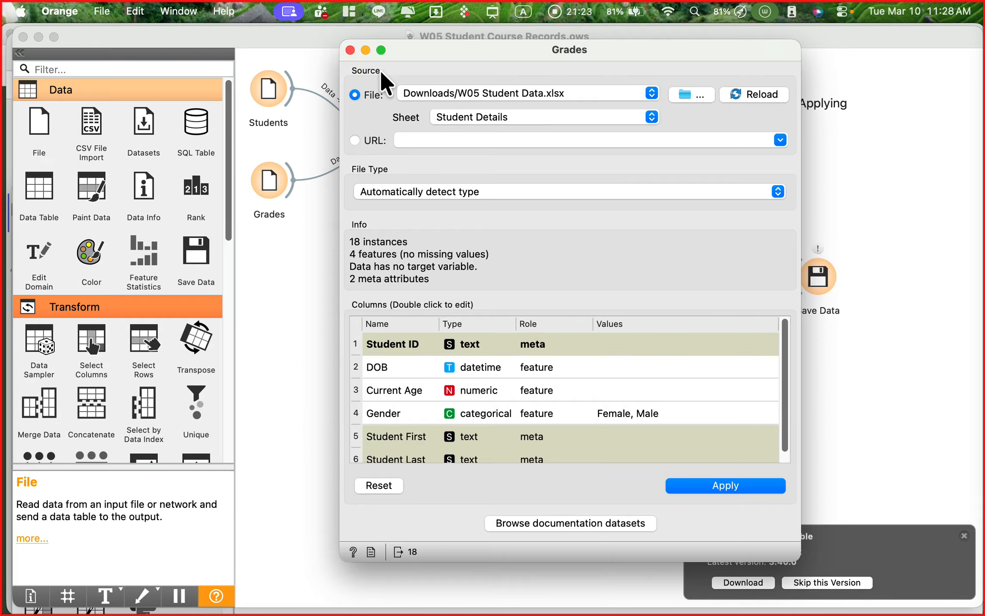
left_click(351, 50)
- Compare the Left join widget's merge settings with the Merge Data widget's settings and output summary in the untitled workflow
double_click(414, 144)
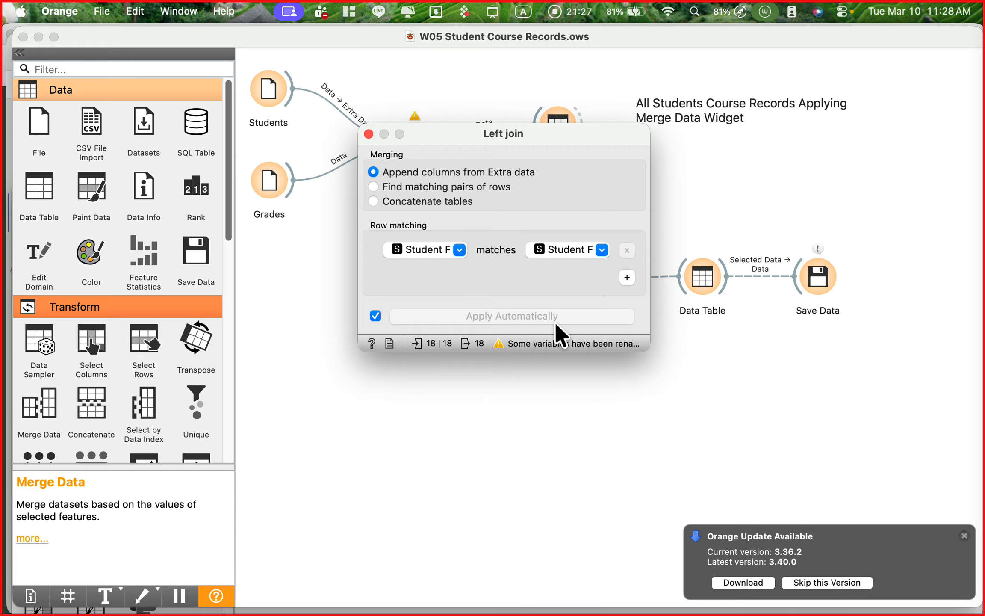
left_click(368, 134)
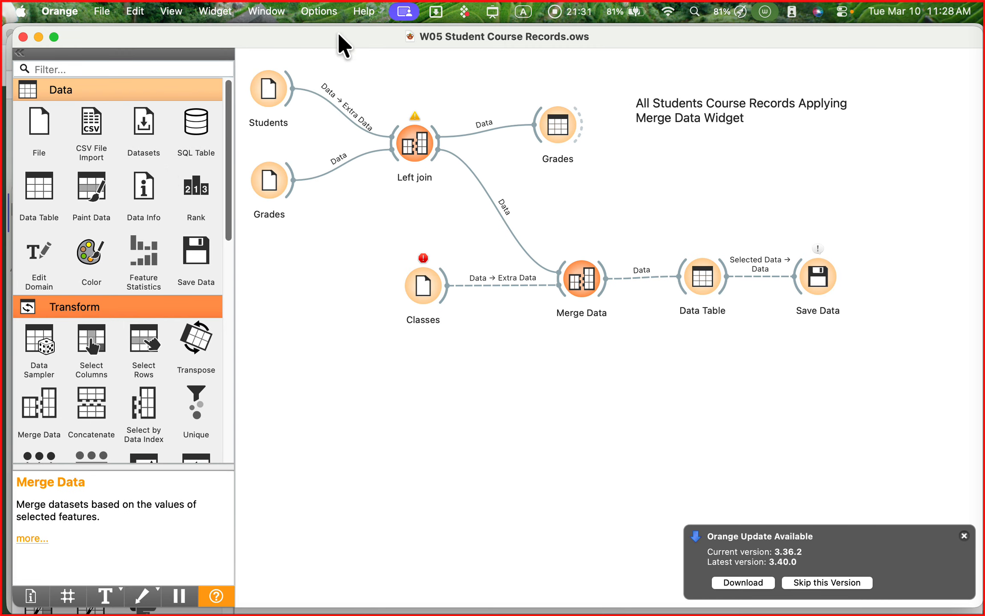
left_click(267, 11)
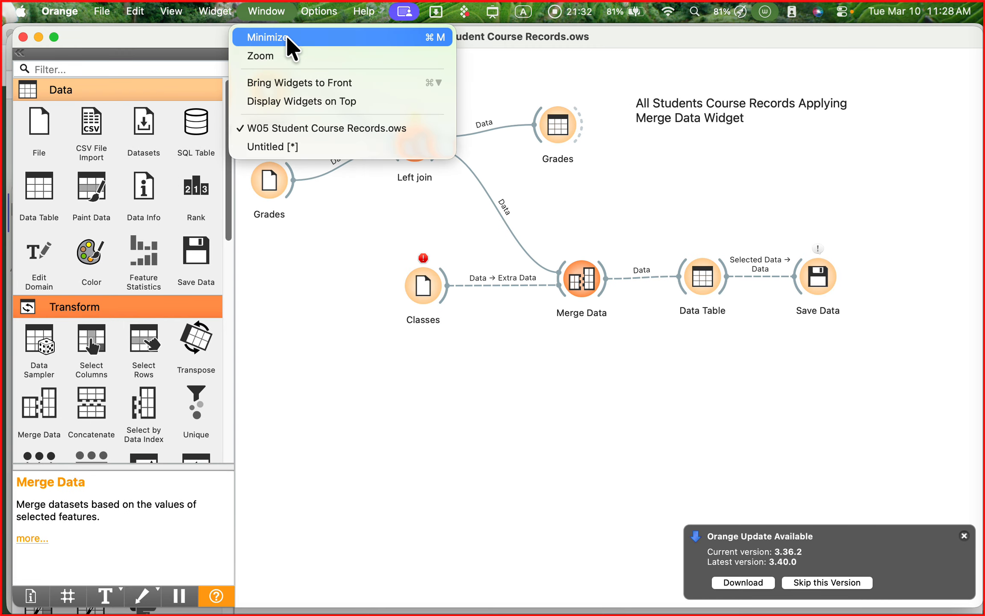
left_click(307, 147)
double_click(426, 287)
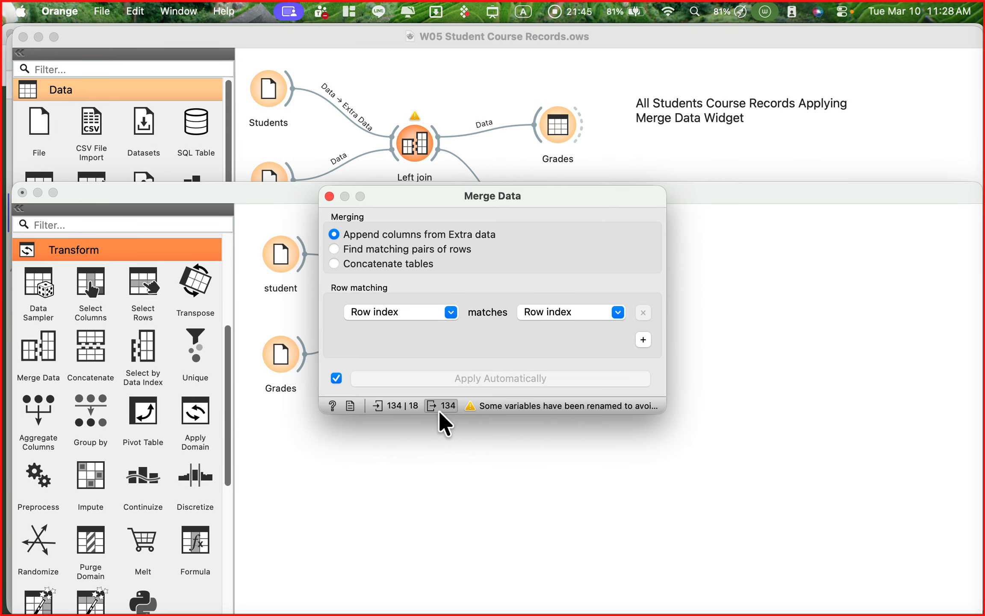
mouse_move(448, 410)
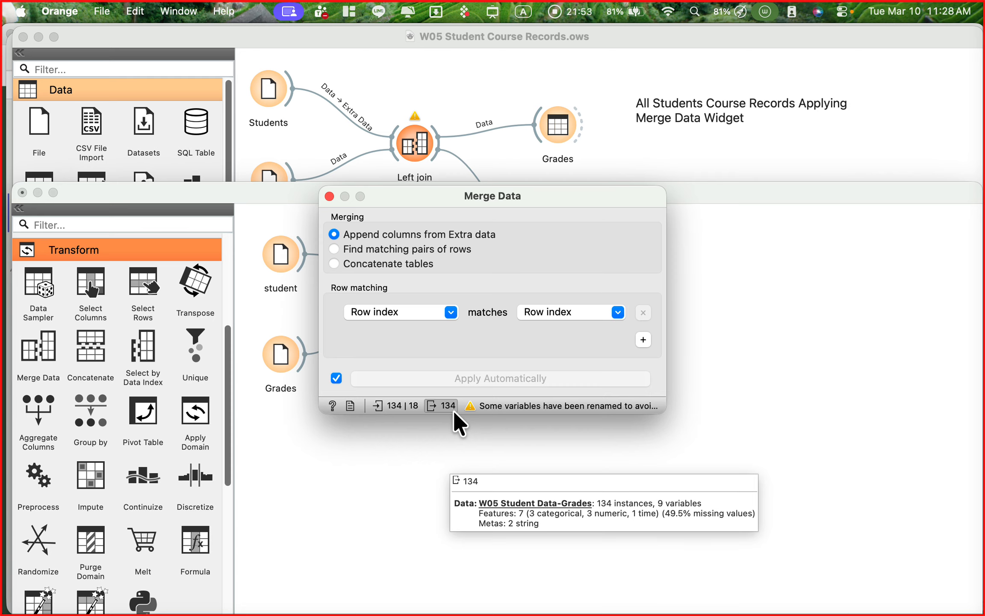
left_click(330, 196)
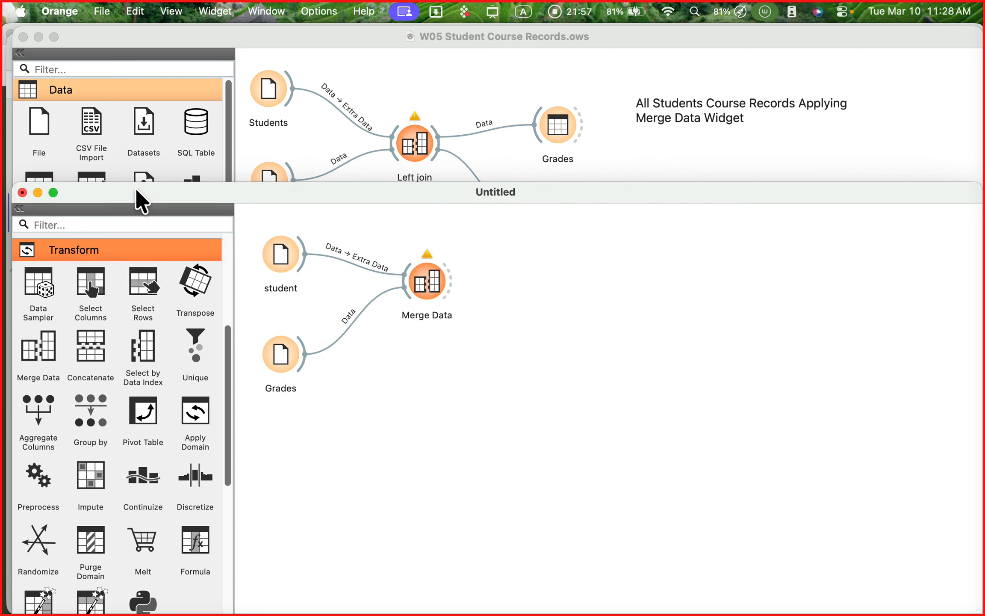
- Add a Data Table widget to the untitled workflow and connect the Merge Data output to it
scroll(107, 301, "up", 5)
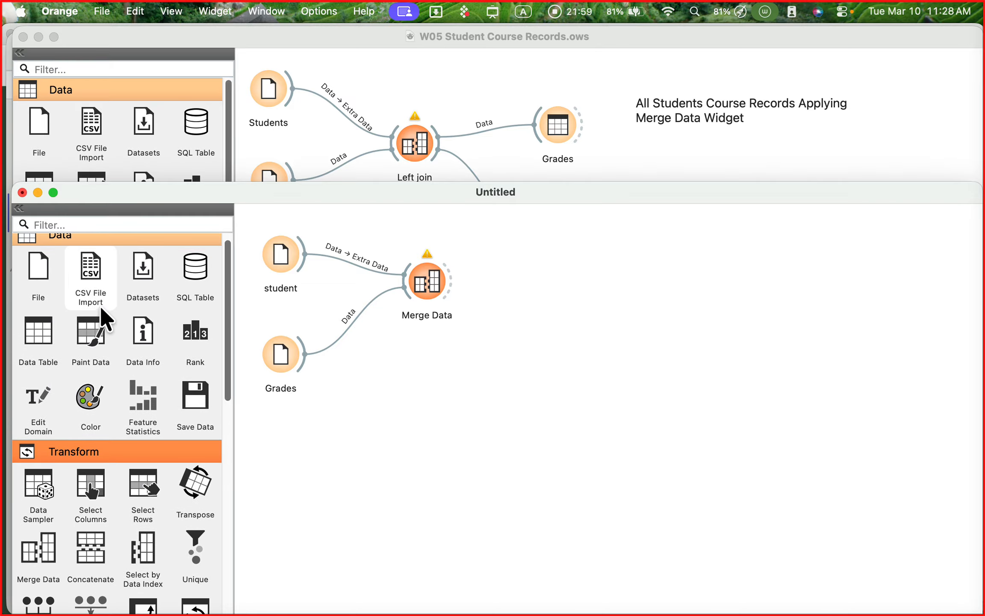
left_click_drag(37, 324, 555, 251)
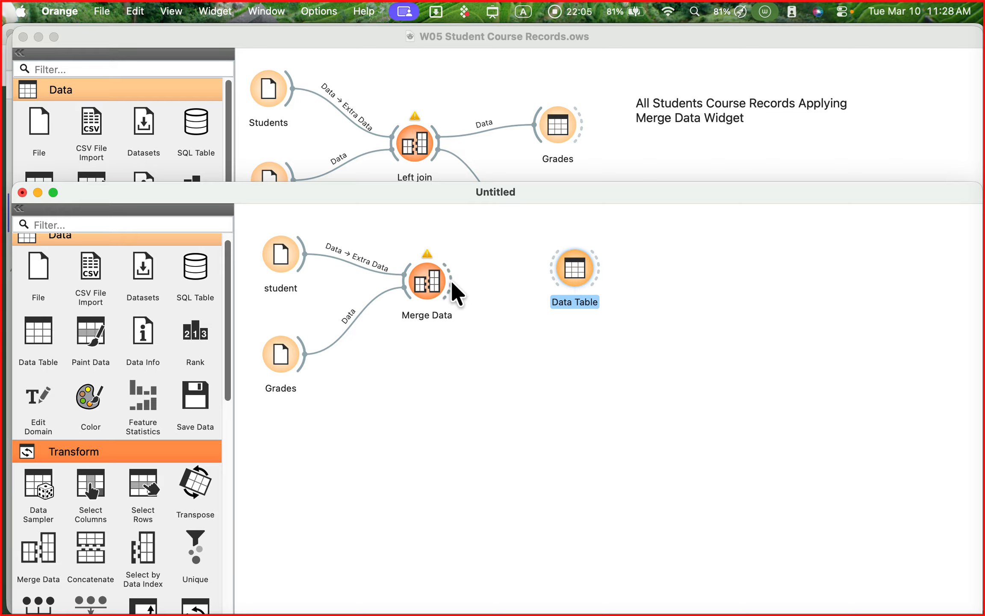
left_click_drag(449, 280, 570, 272)
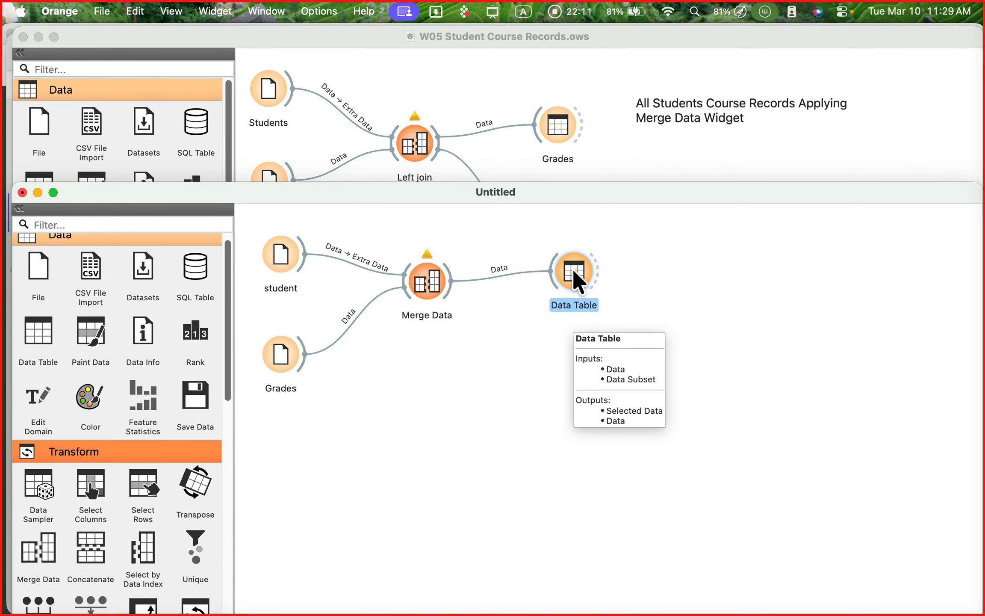
- Examine the merged rows and columns in the new Data Table, including the two Student ID columns, and close it
double_click(572, 268)
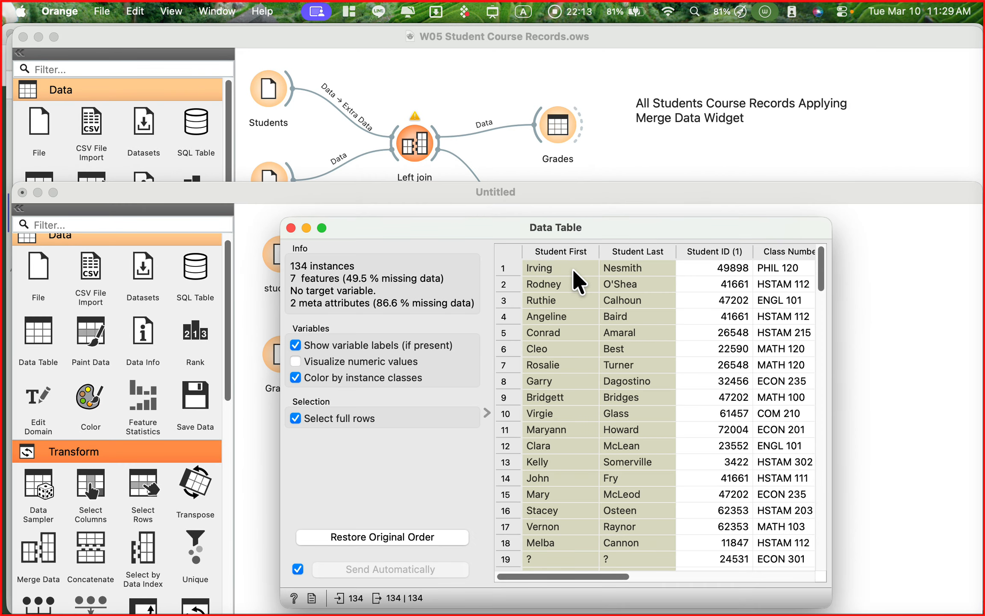
left_click_drag(545, 214, 486, 152)
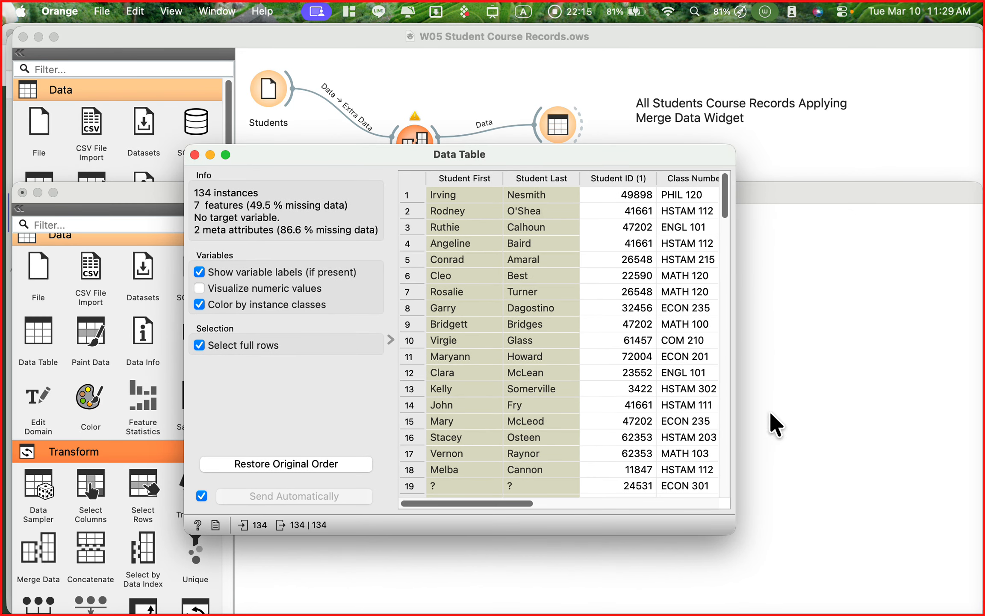
left_click_drag(737, 405, 860, 393)
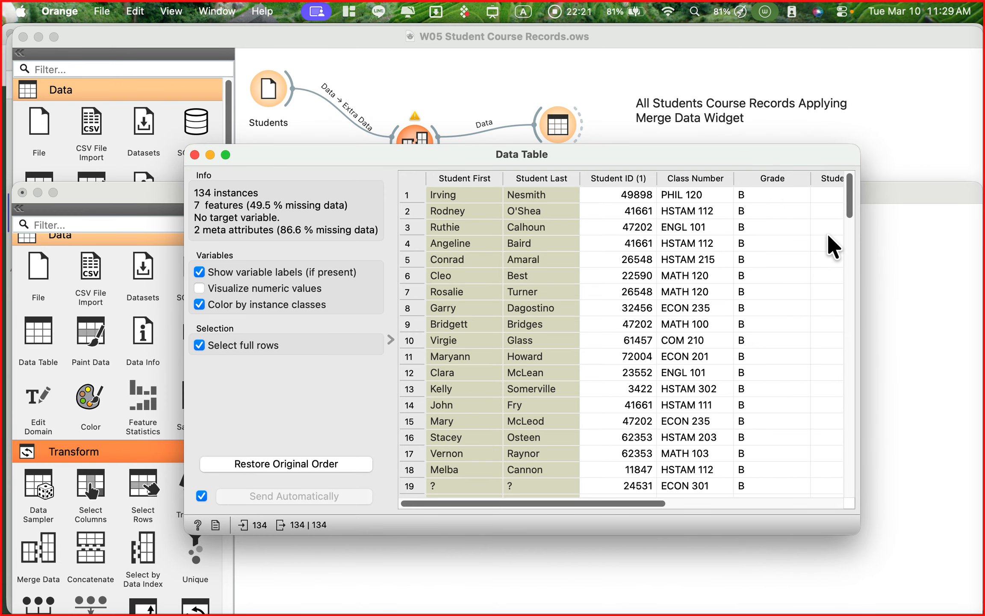
mouse_move(851, 187)
left_mouse_down()
mouse_move(858, 504)
mouse_move(847, 205)
left_mouse_up()
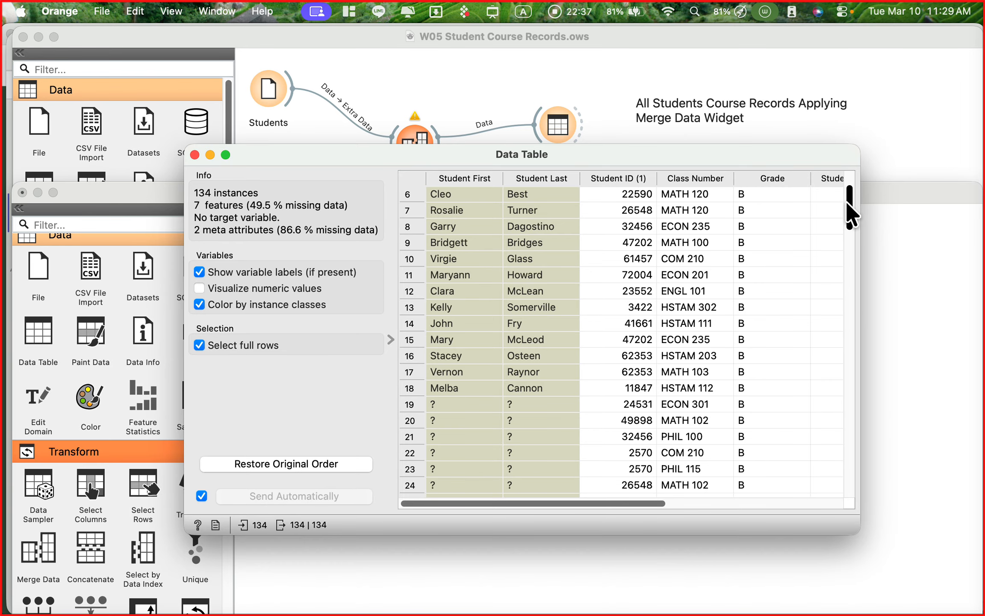
scroll(847, 203, "down", 1)
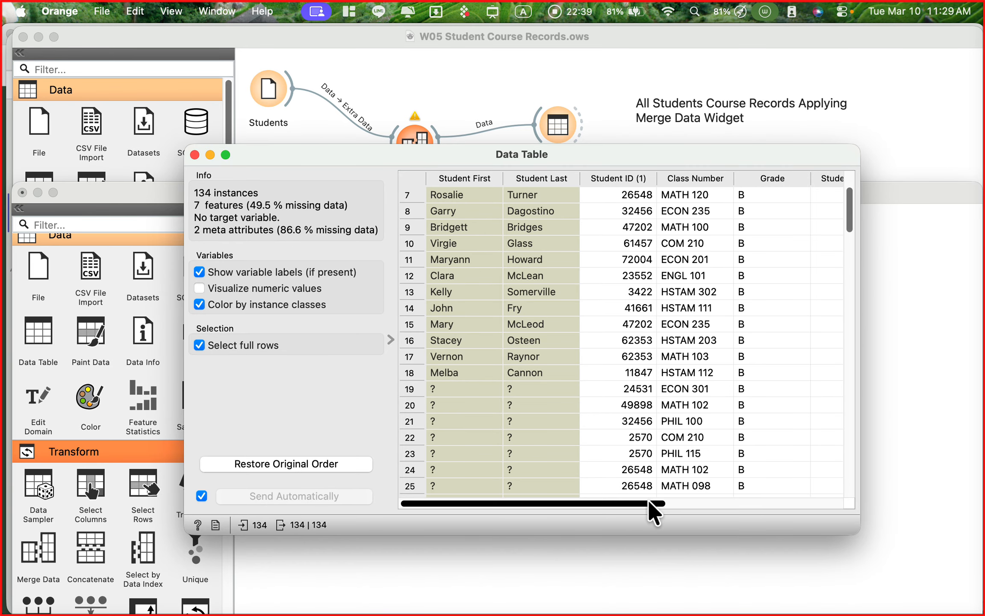
left_click_drag(650, 503, 717, 464)
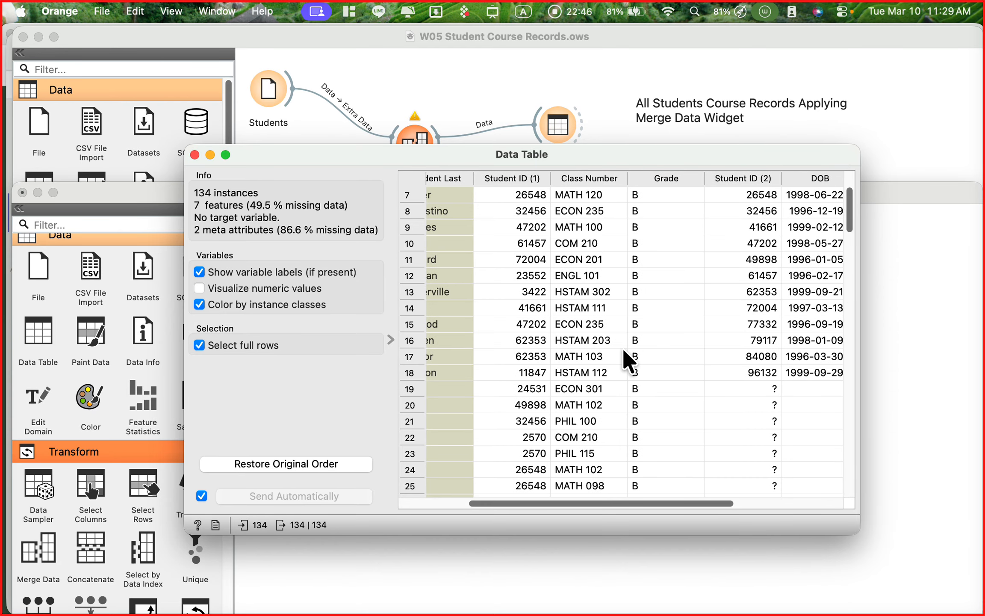
left_click(195, 155)
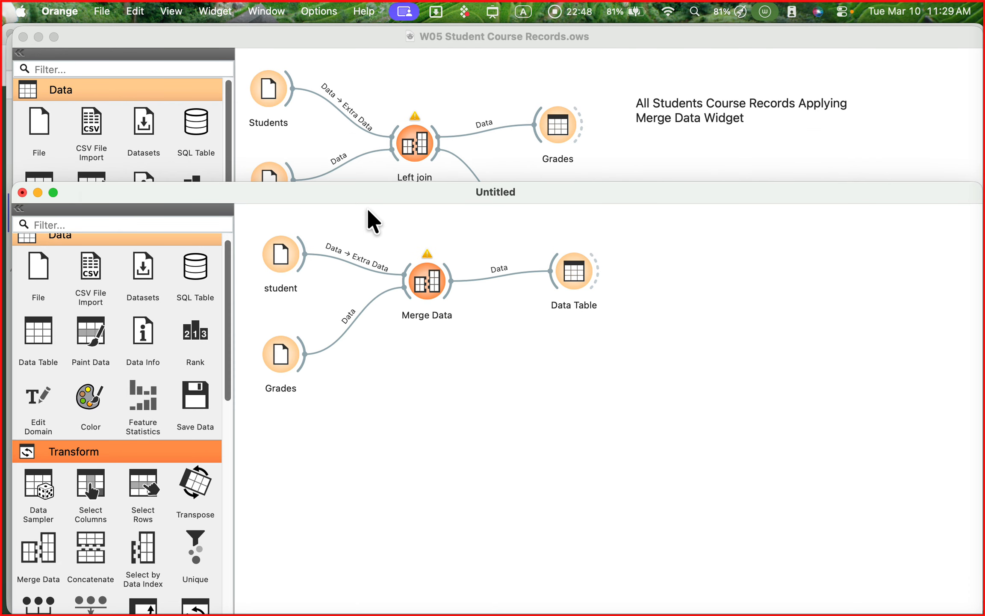
- Set the Student ID column's type to categorical in the untitled workflow's student widget, apply it and close the settings
double_click(284, 260)
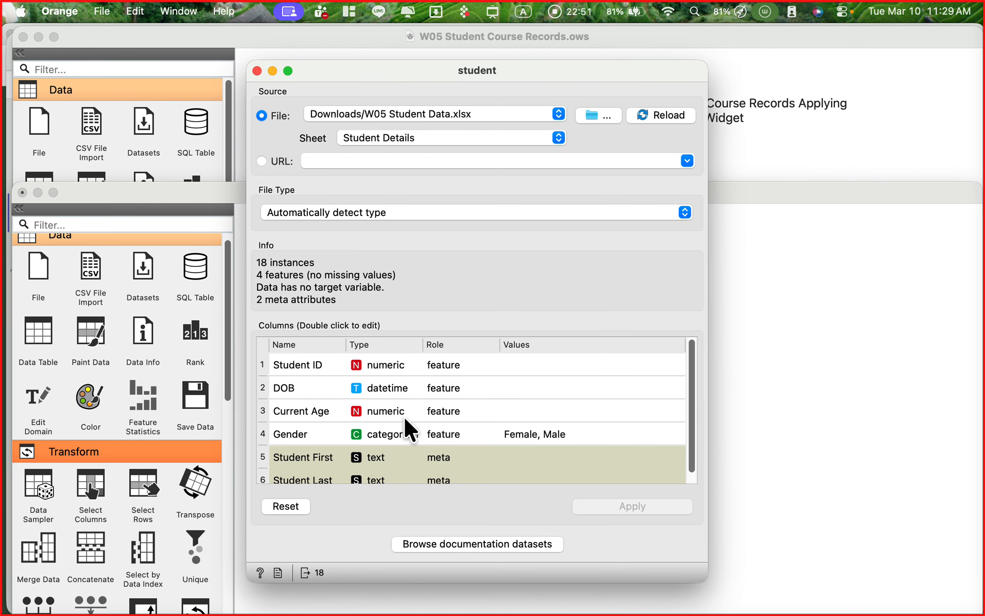
double_click(383, 367)
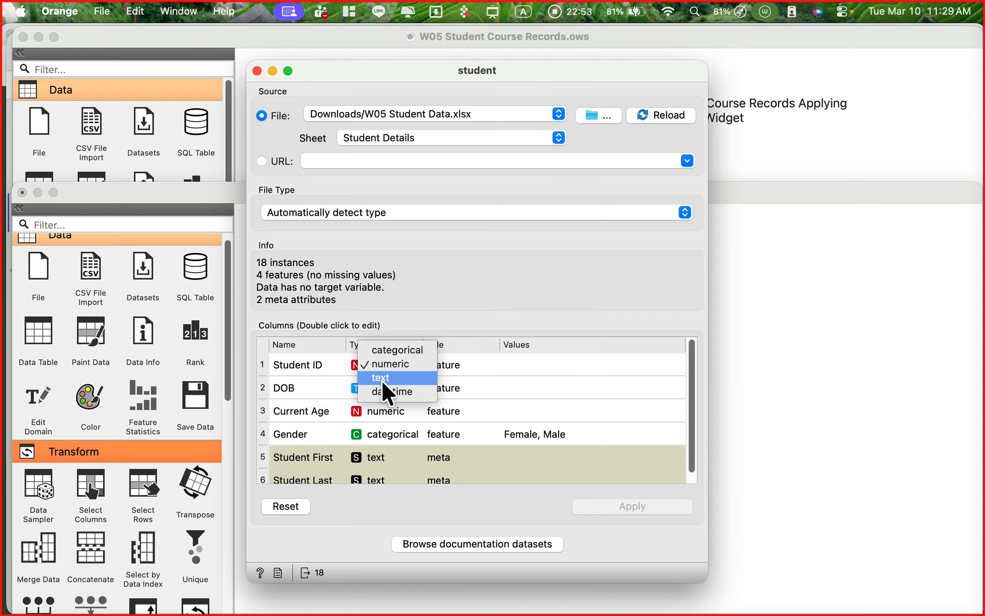
left_click(383, 384)
double_click(390, 364)
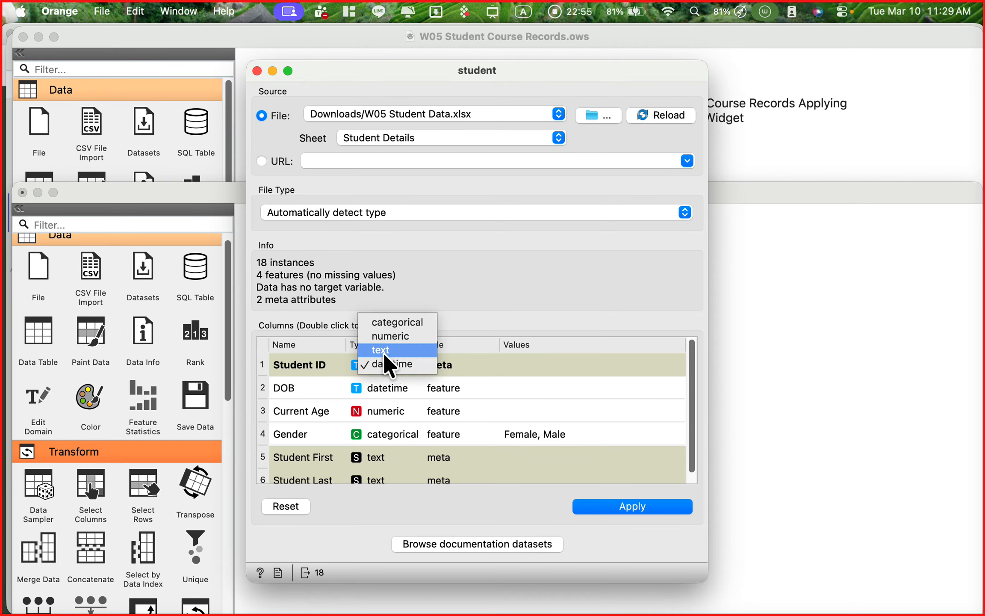
left_click(384, 337)
double_click(393, 363)
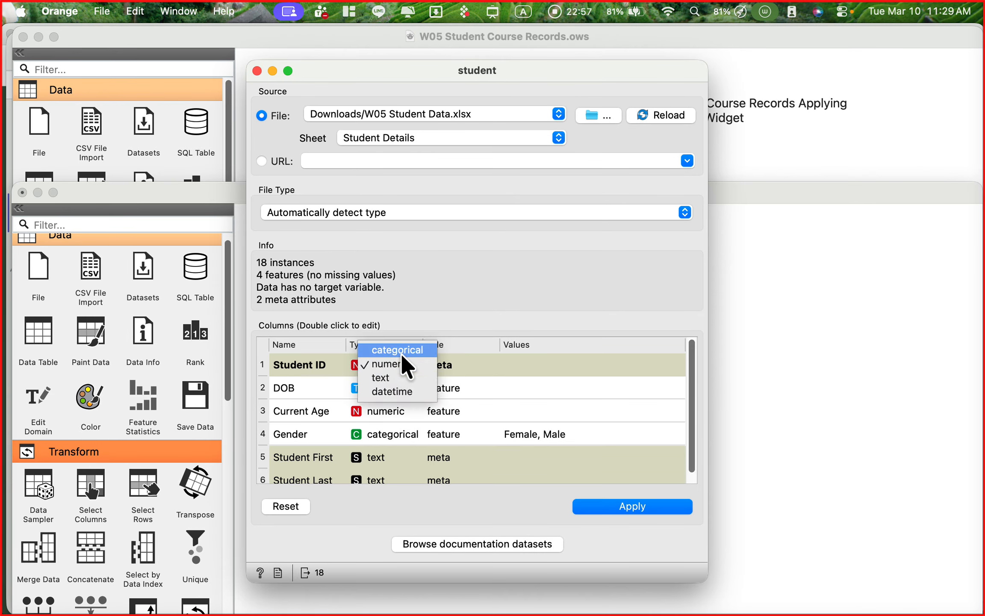
left_click(401, 352)
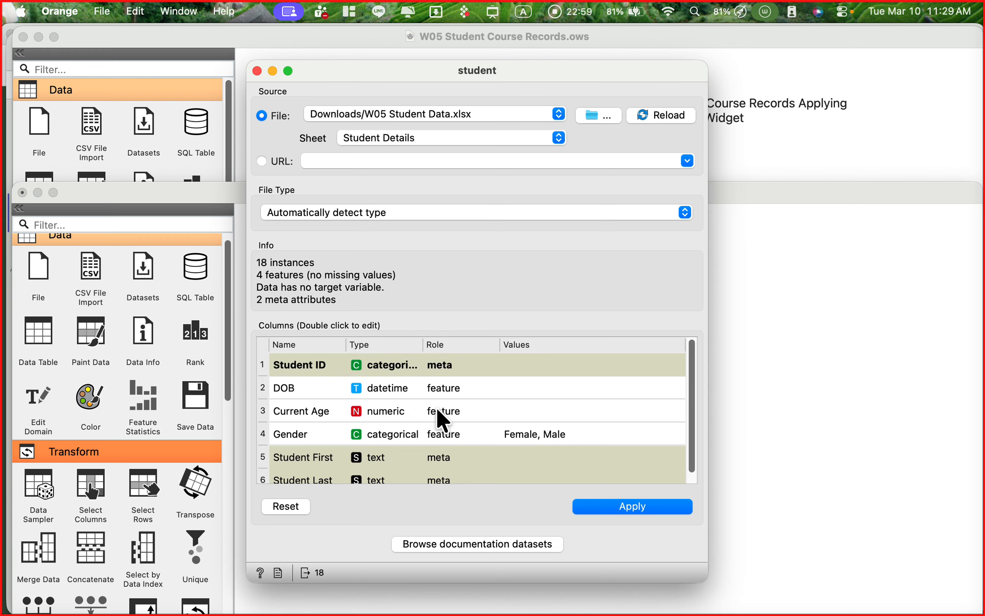
left_click(631, 501)
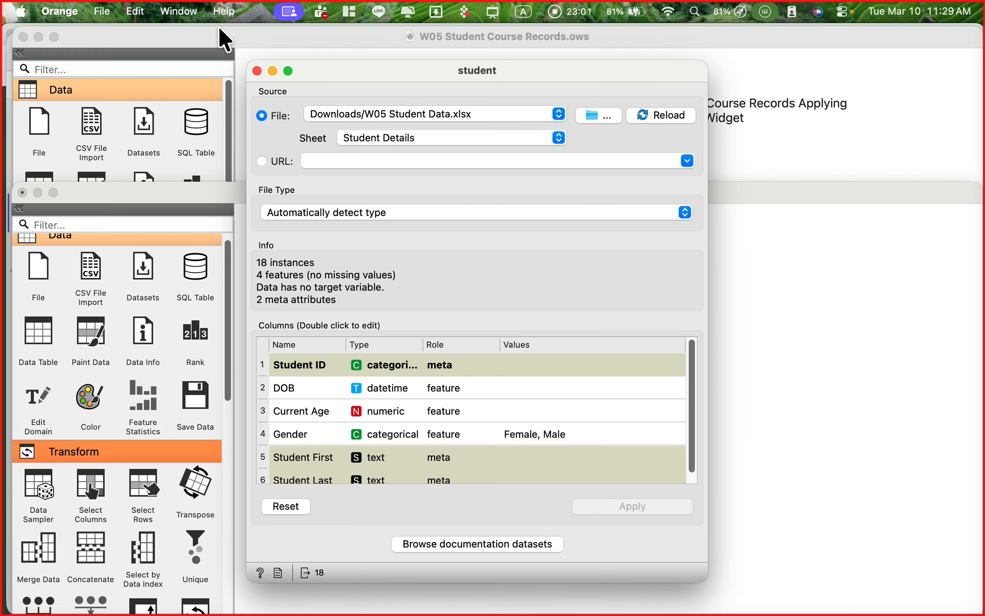
left_click(257, 71)
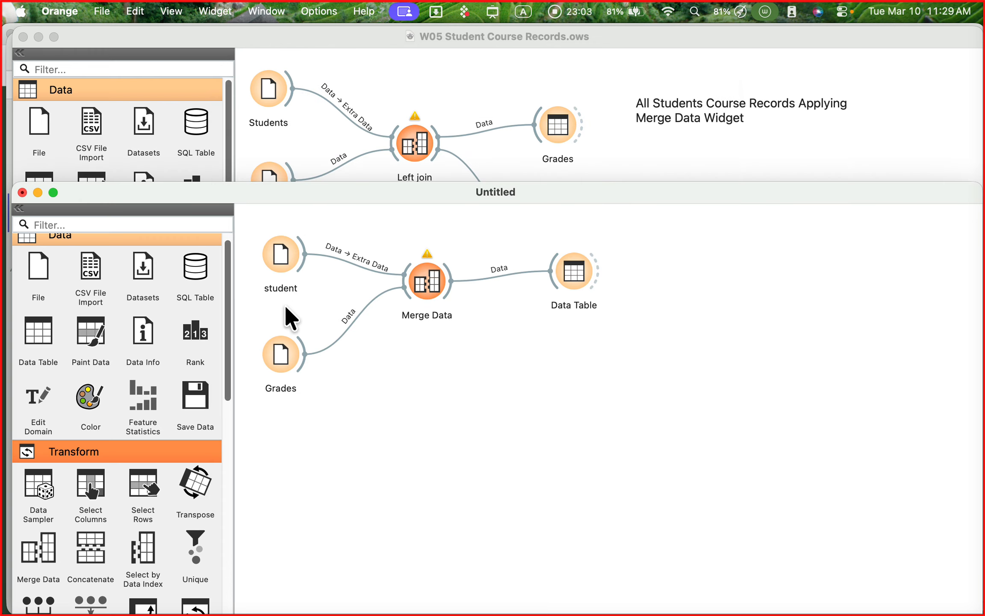
- Set the Student ID column's type to categorical in the untitled workflow's Grades widget and apply the change
double_click(286, 342)
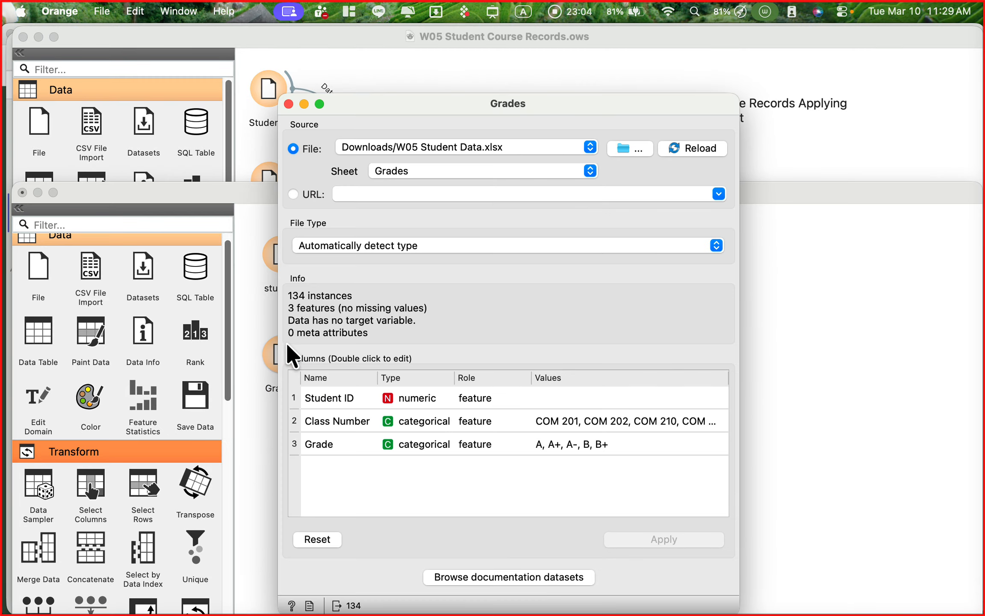
double_click(429, 407)
left_click(426, 384)
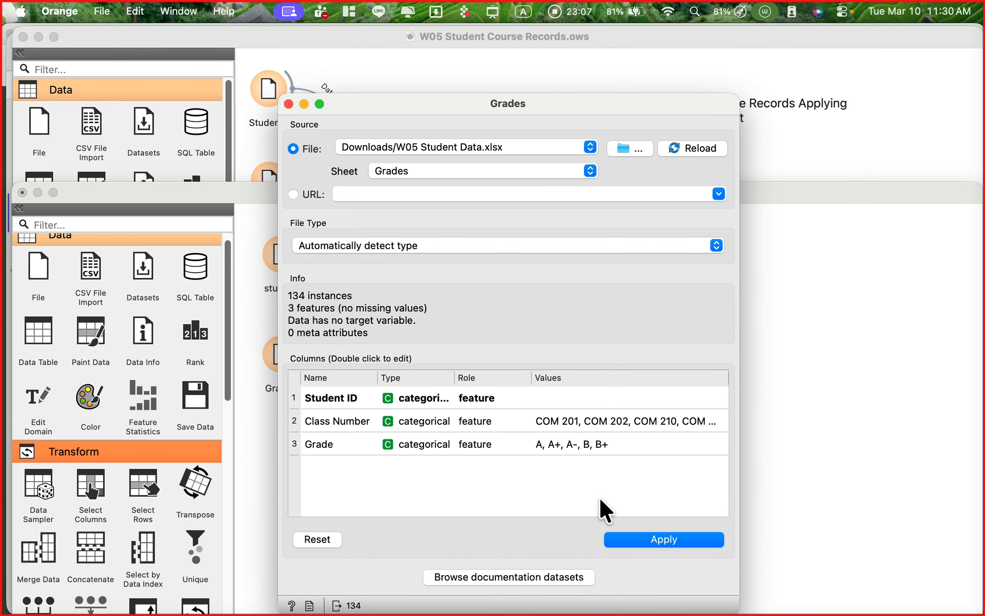
left_click(637, 539)
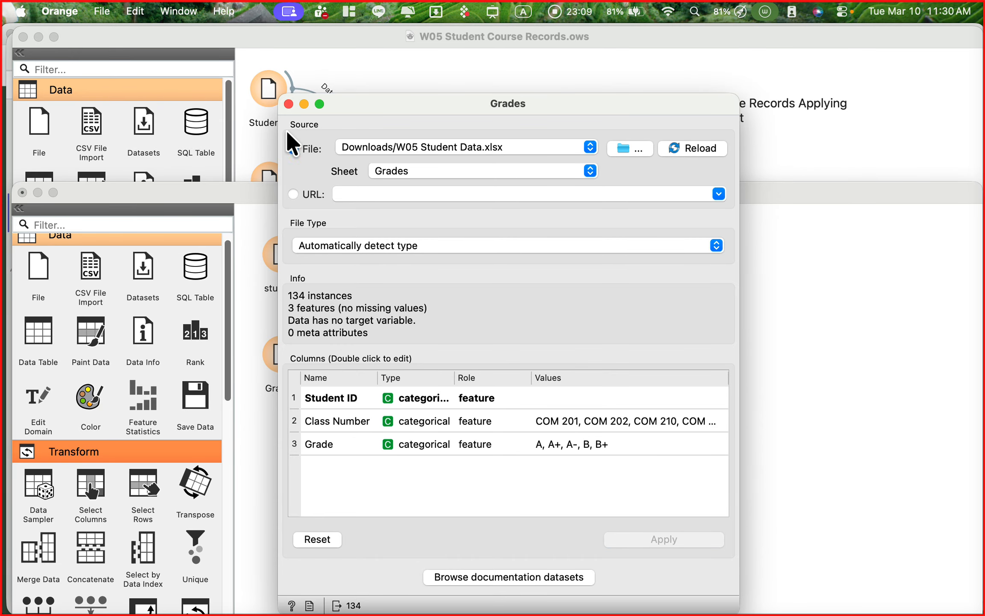
- Close the Grades settings and check the Merge Data row matching and the merged rows in the untitled workflow's Data Table
left_click(288, 105)
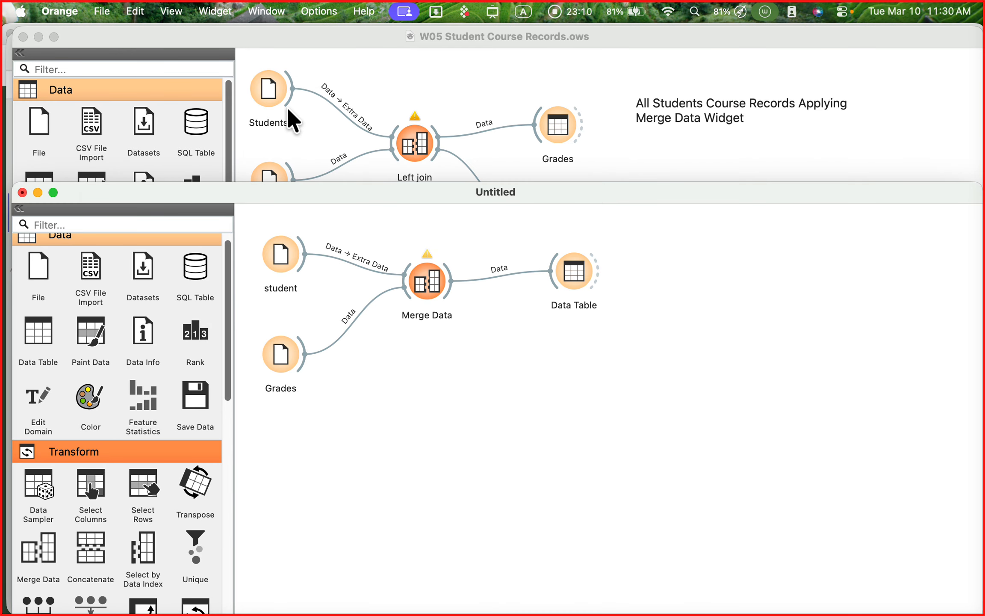
double_click(425, 278)
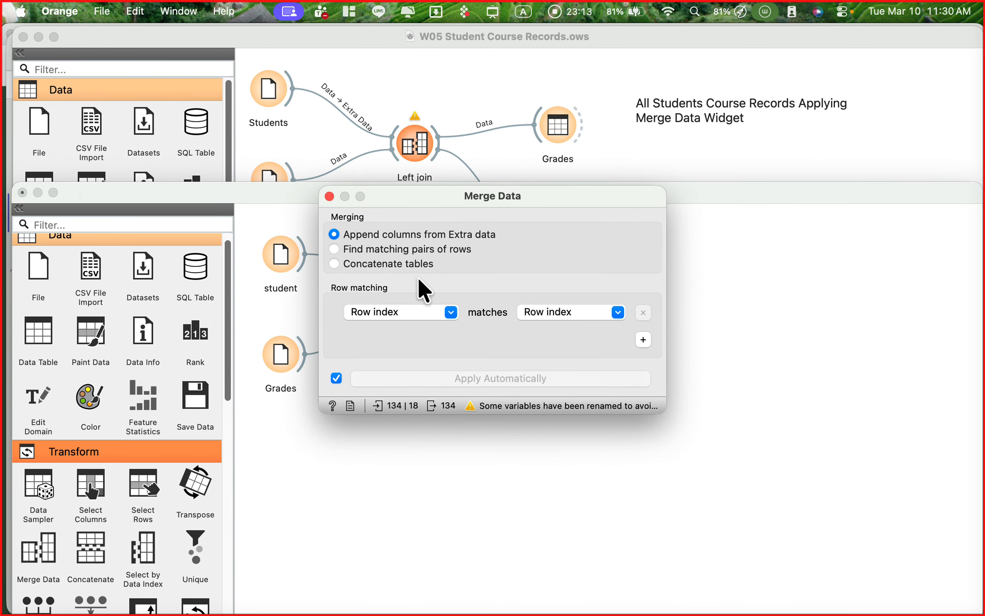
left_click(330, 196)
double_click(582, 275)
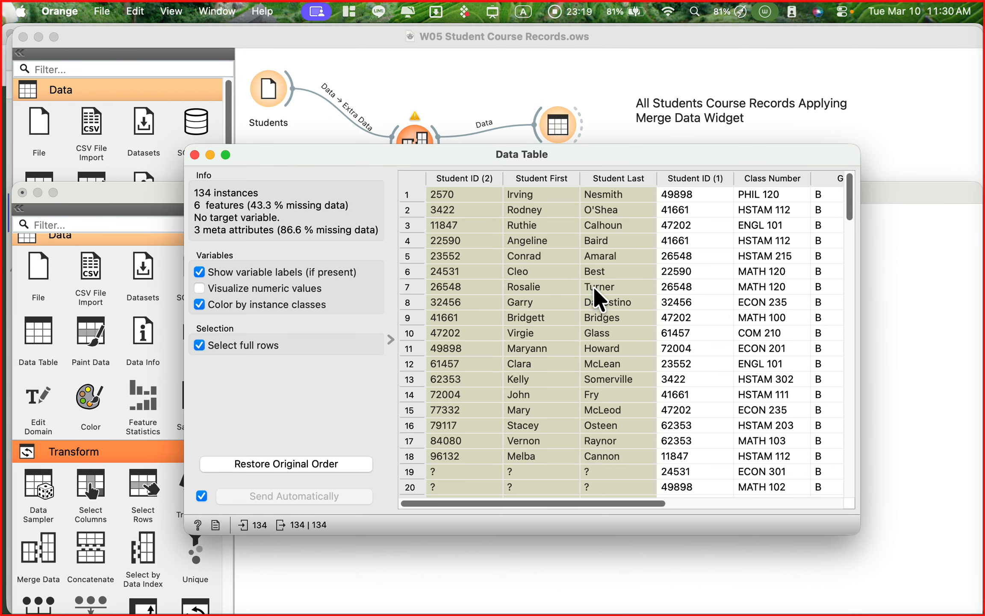
scroll(593, 286, "right", 1)
scroll(593, 287, "down", 2)
scroll(594, 286, "up", 2)
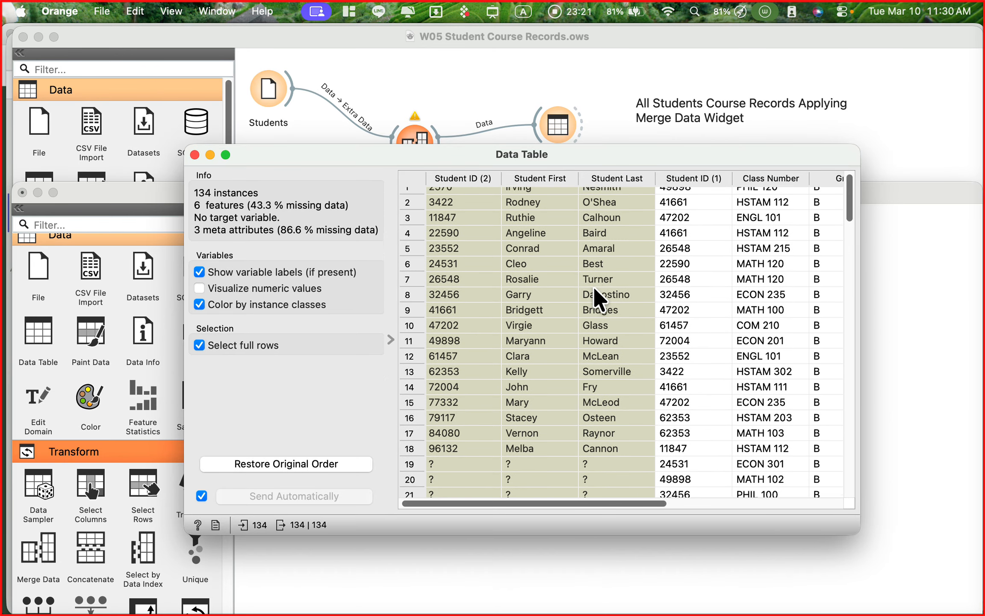
scroll(593, 287, "right", 1)
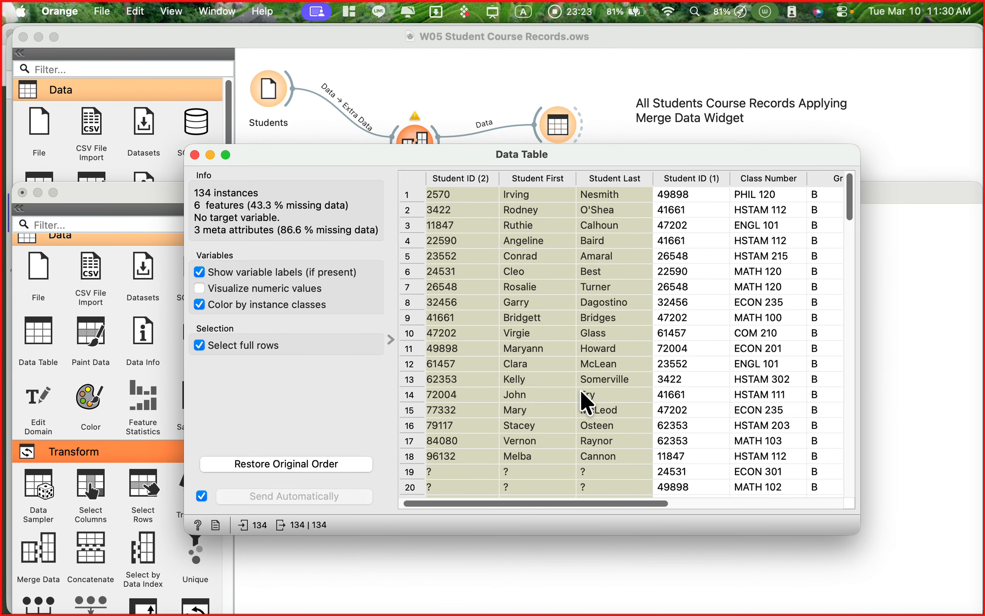
scroll(587, 498, "left", 2)
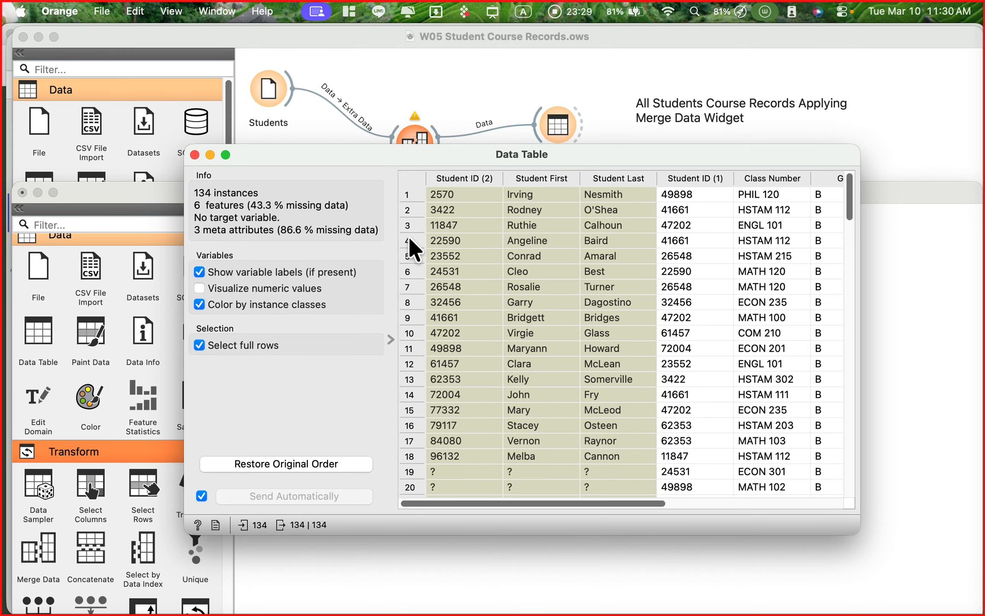
left_click(195, 154)
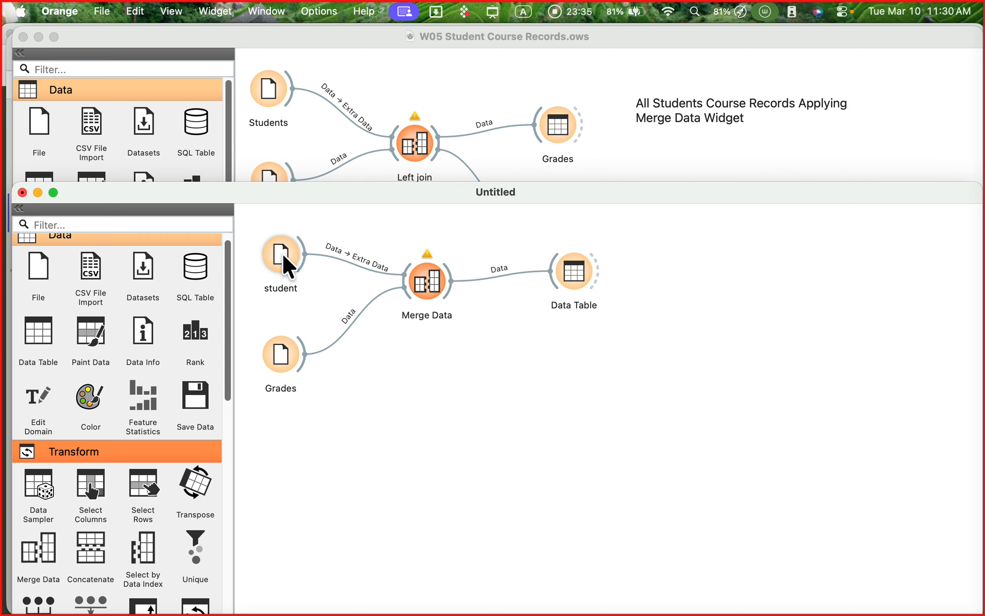
- Examine the Left join matching settings and the Grades widget's column types in the W05 Student Course Records workflow
double_click(421, 148)
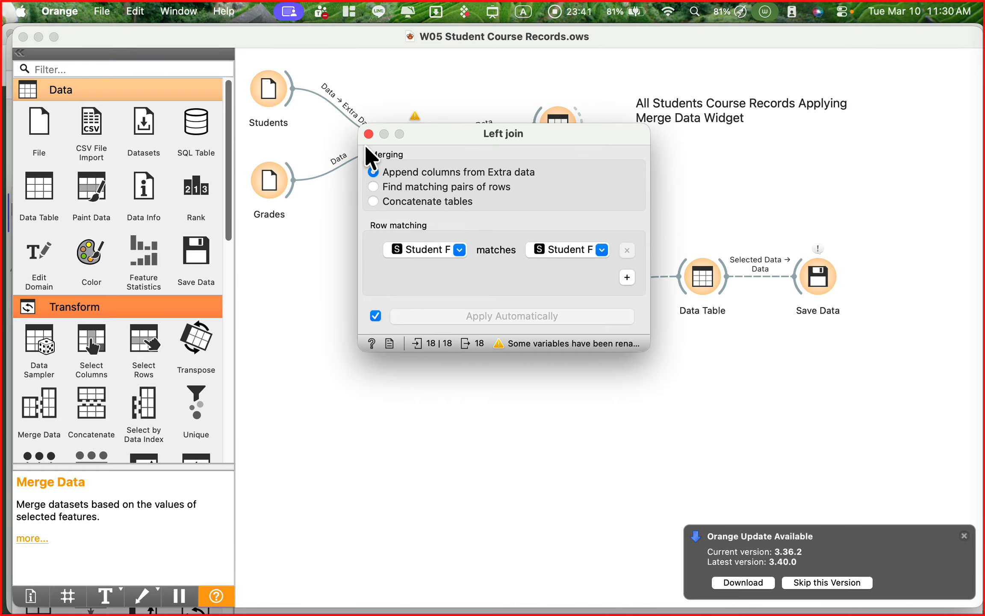
left_click(369, 134)
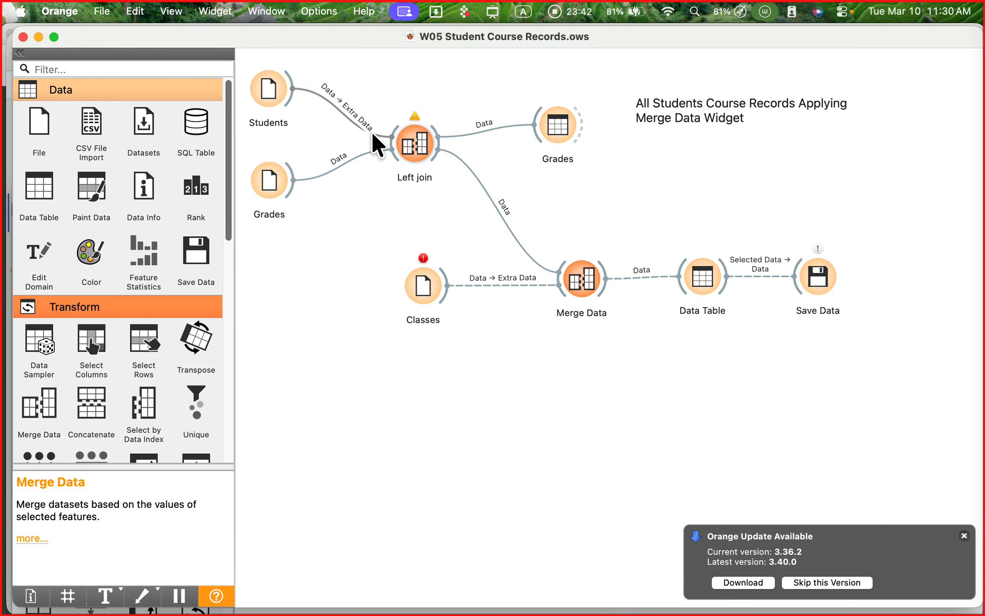
double_click(269, 183)
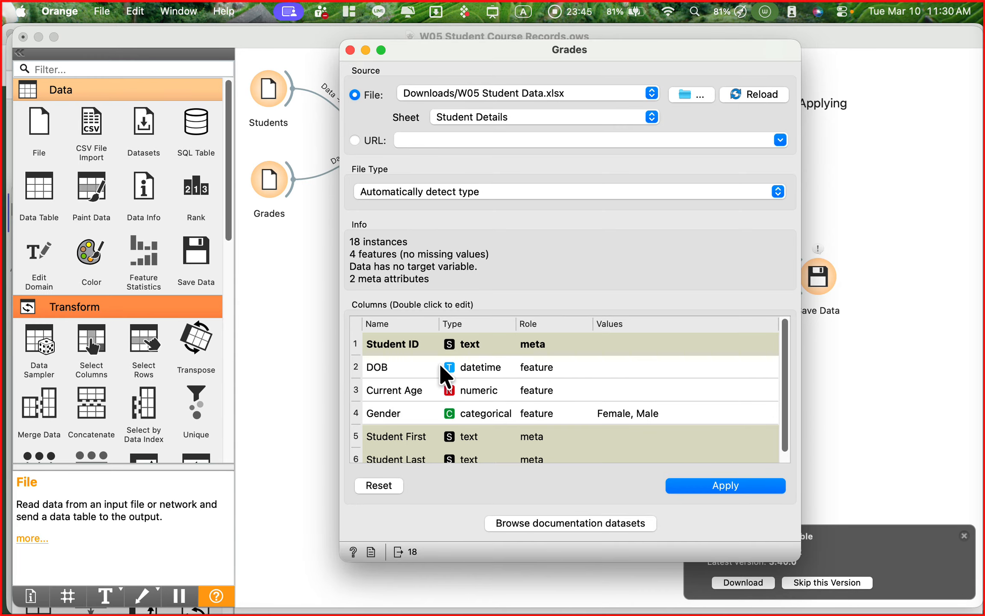
scroll(468, 446, "down", 1)
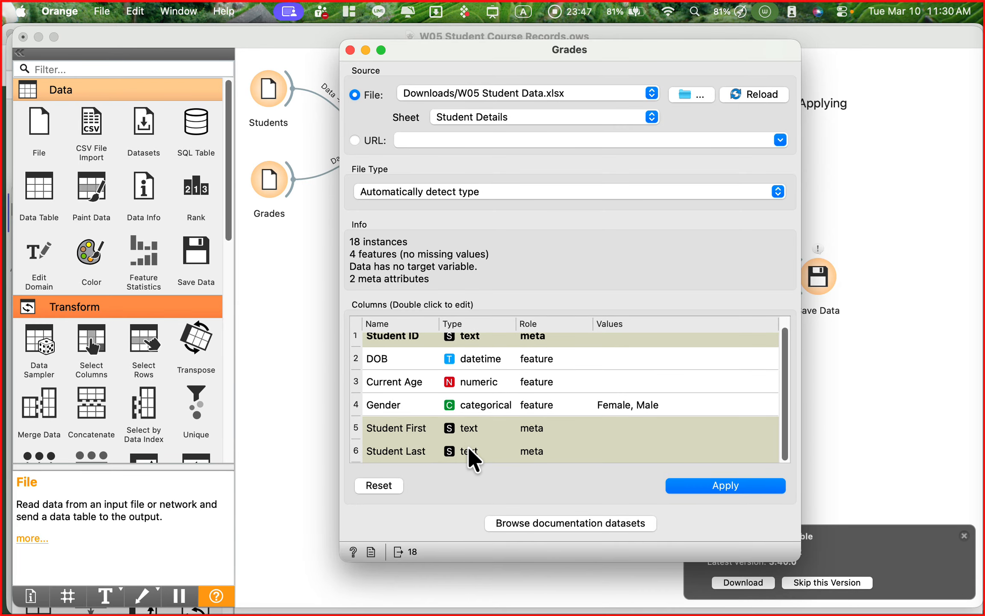
scroll(468, 446, "up", 1)
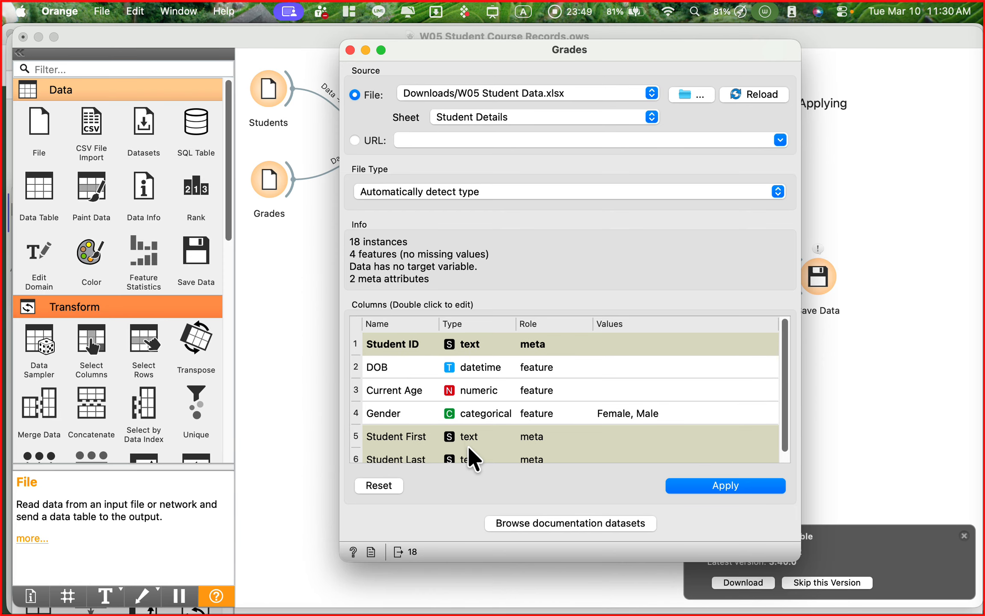
double_click(473, 346)
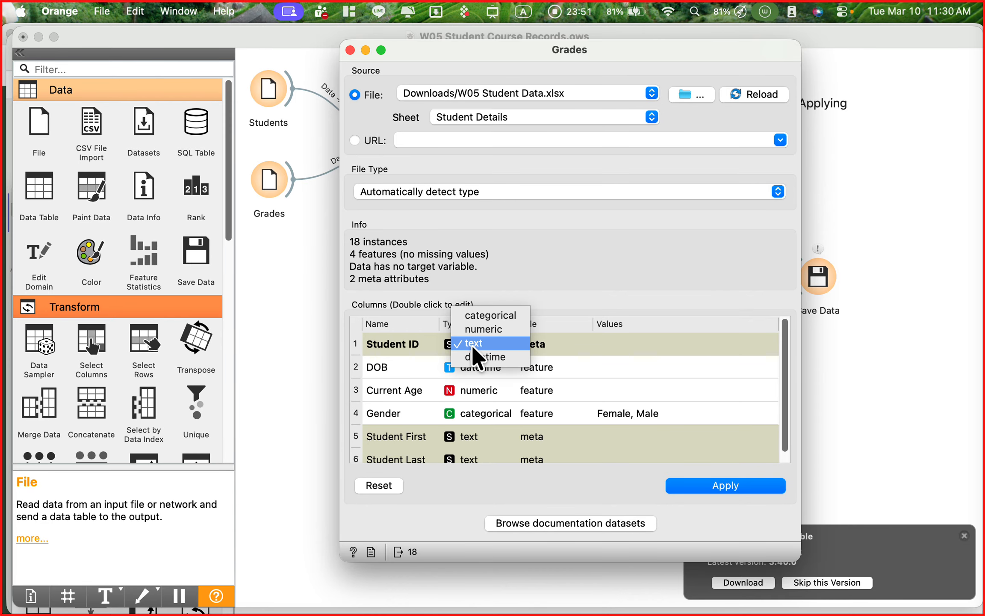
left_click(472, 345)
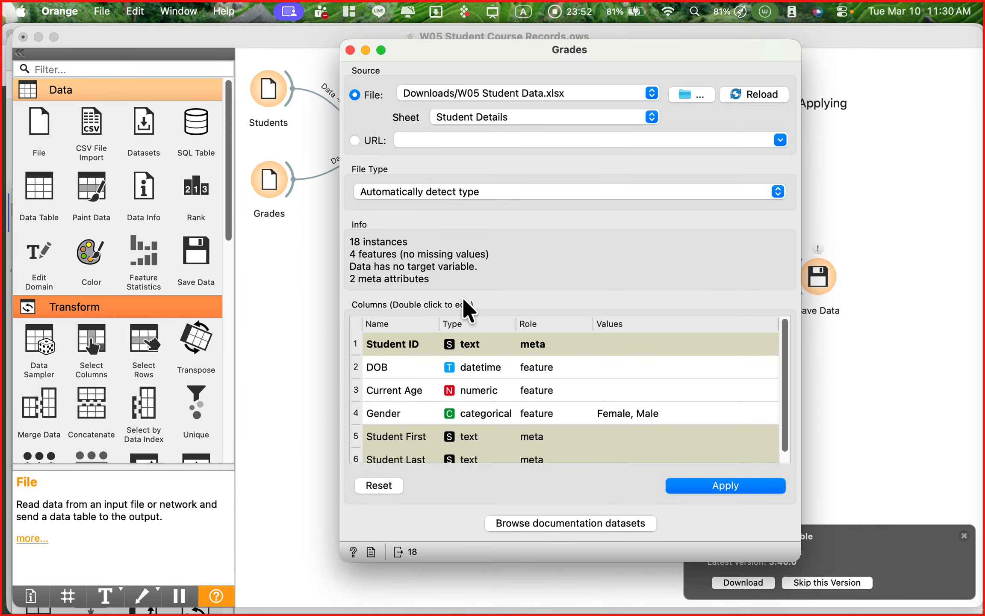
left_click(351, 50)
- Review the Students column types, the Left join settings and the joined Grades table in the W05 Student Course Records workflow
double_click(267, 103)
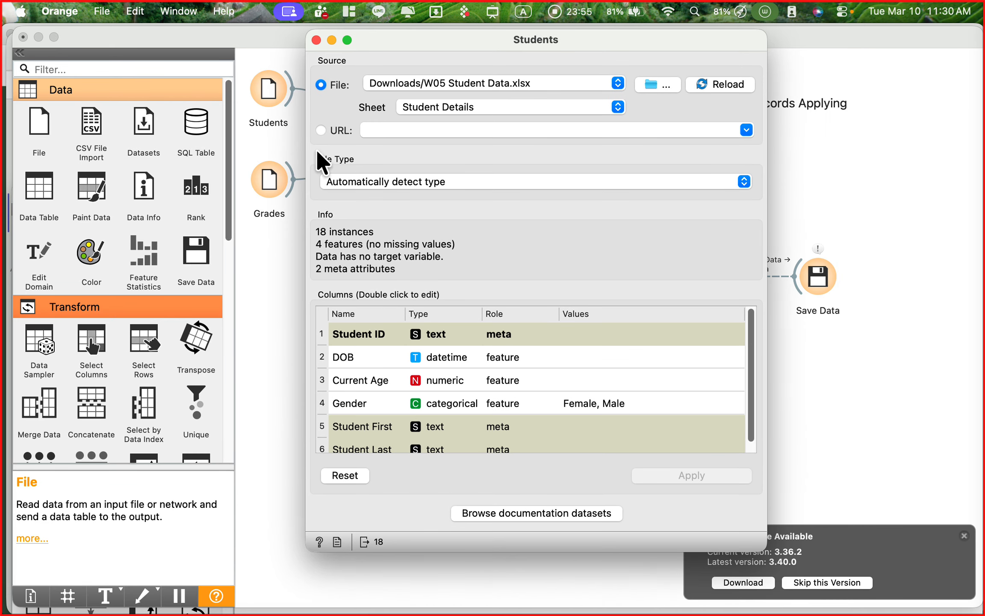
left_click(316, 39)
double_click(415, 152)
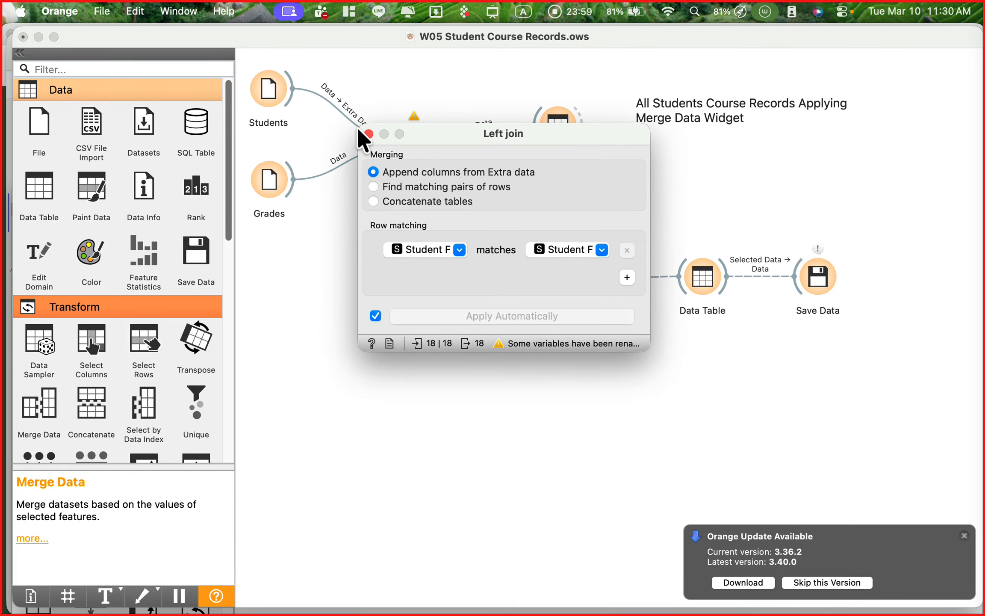
left_click(369, 133)
double_click(556, 125)
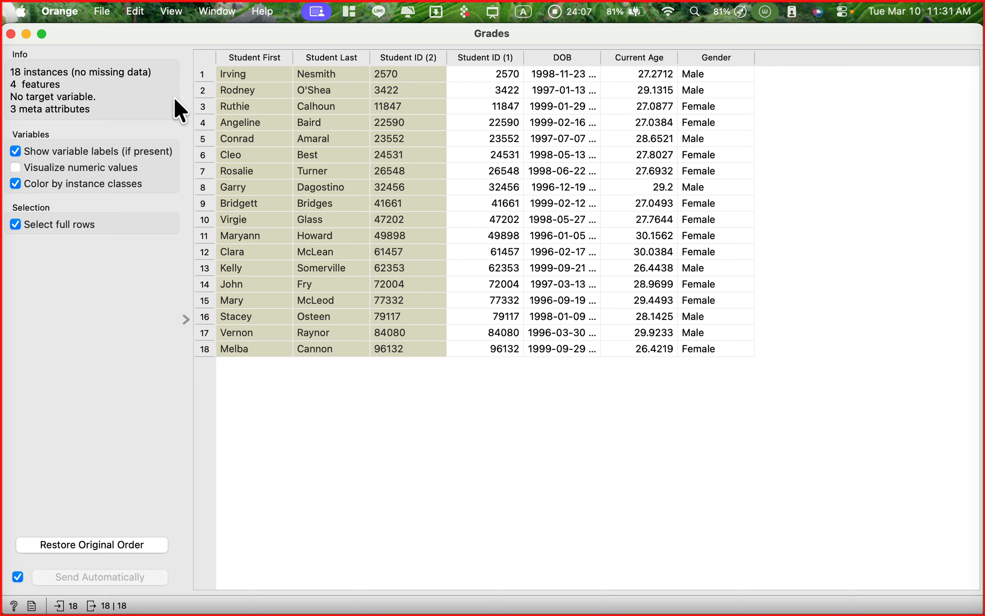
left_click(11, 34)
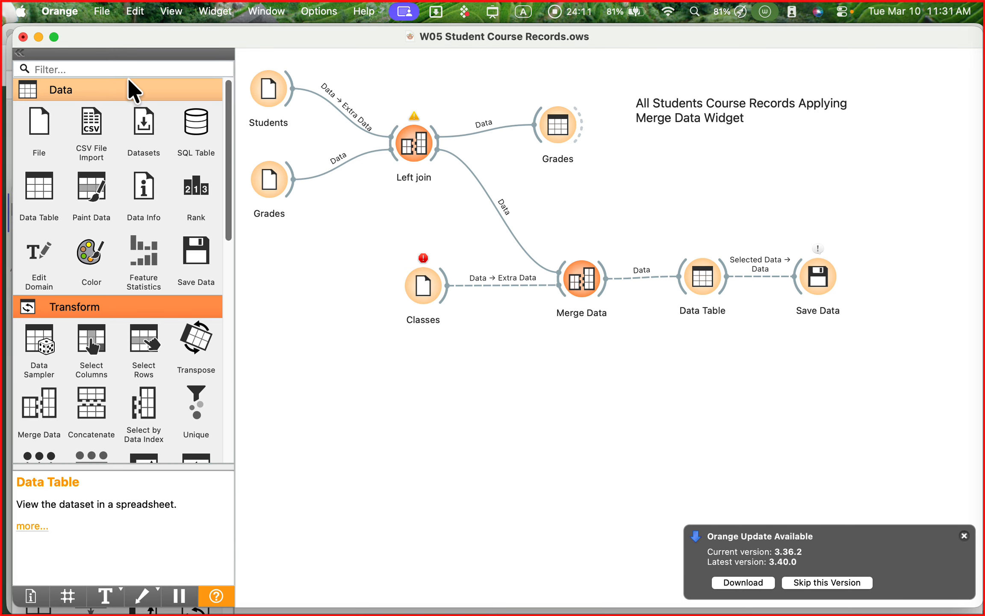
- Switch to the untitled workflow, set the student widget's Student ID column type to text, apply it and close the settings
left_click(271, 17)
left_click(290, 150)
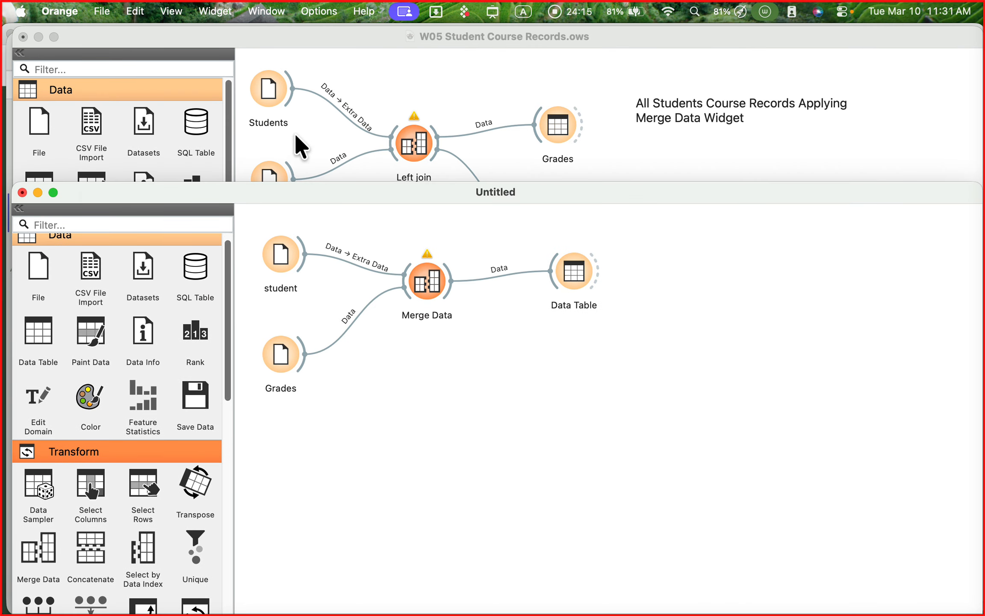
double_click(279, 262)
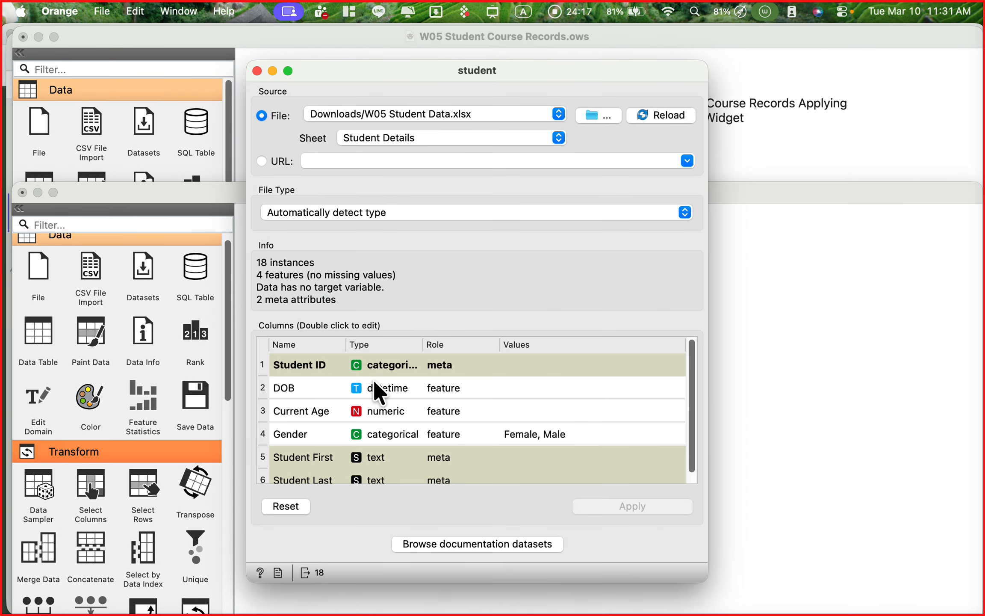
double_click(388, 367)
left_click(392, 375)
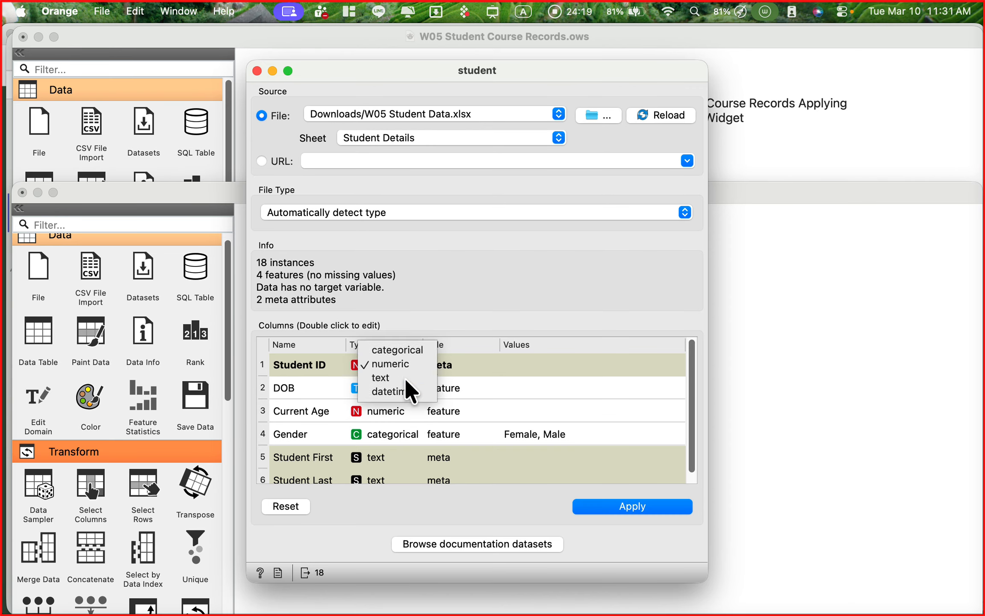
left_click(405, 378)
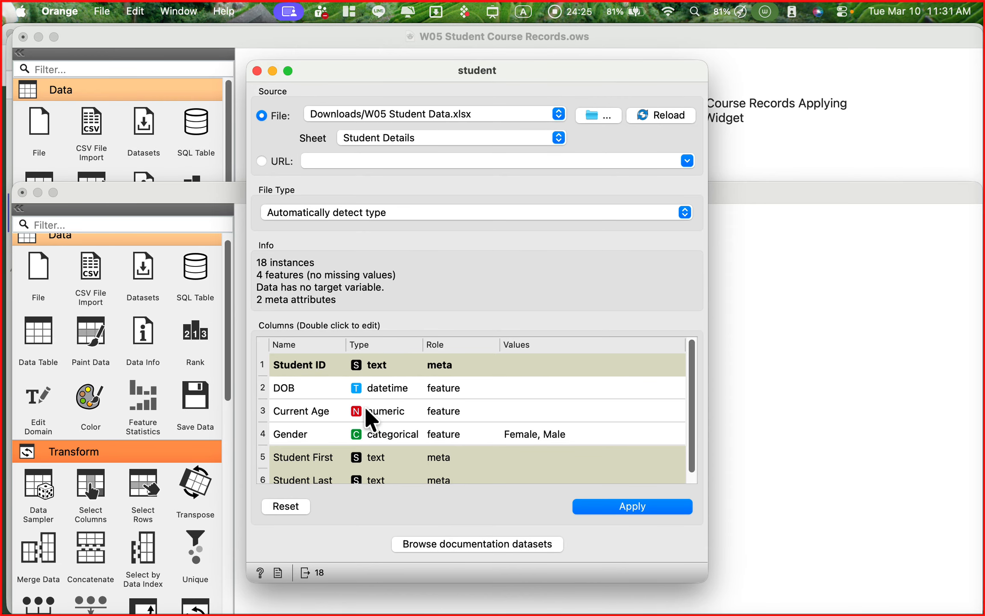
scroll(393, 443, "down", 1)
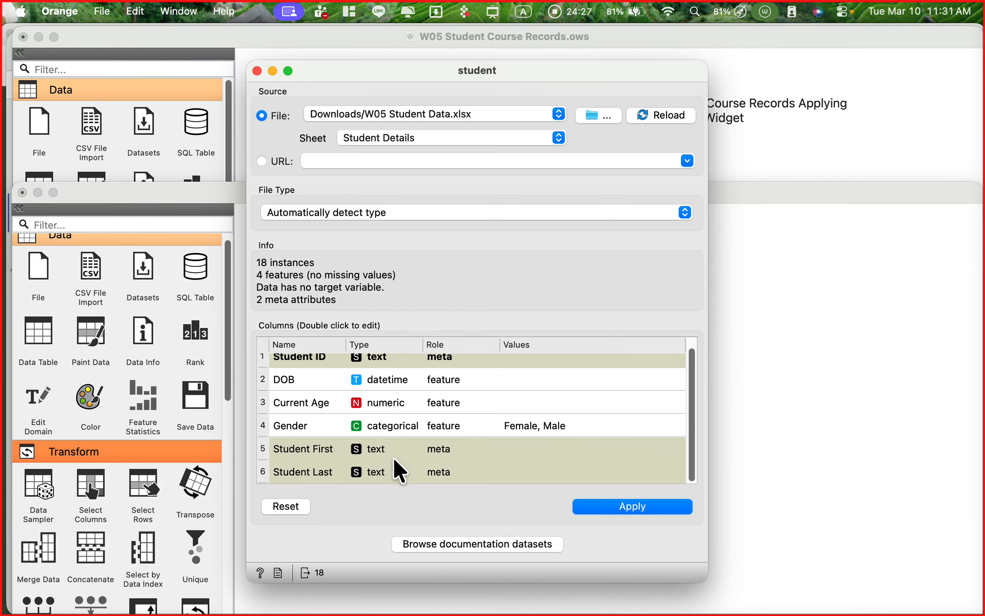
left_click(634, 509)
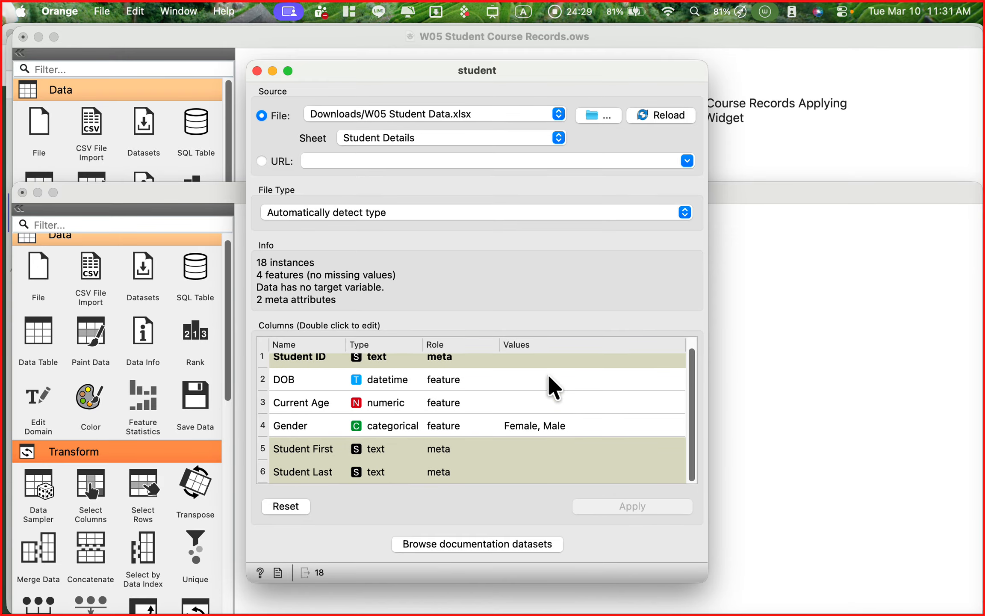
left_click(258, 71)
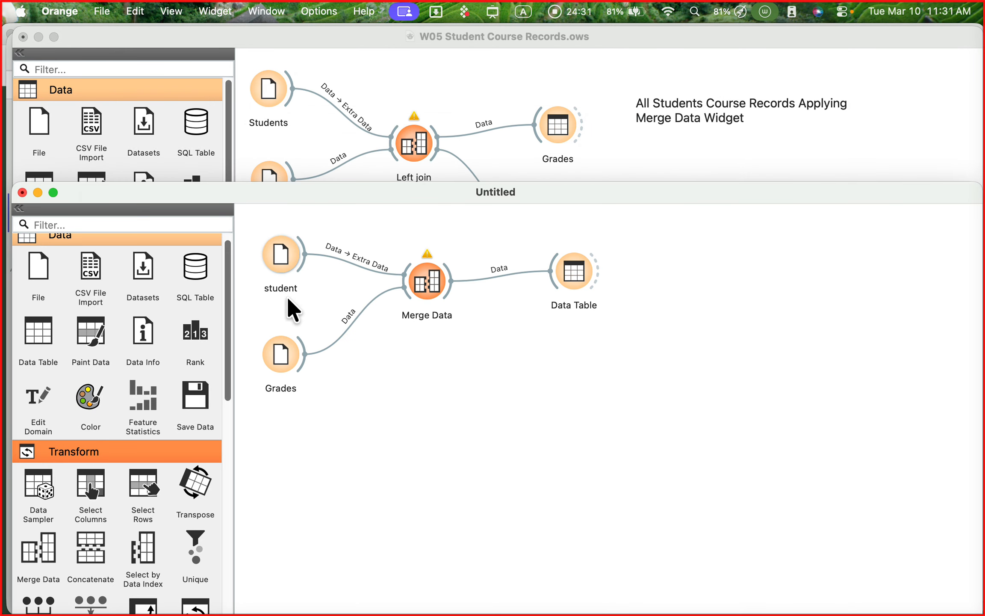
- Set the Student ID column's type to text in the untitled workflow's Grades widget, apply it and close the settings
double_click(287, 354)
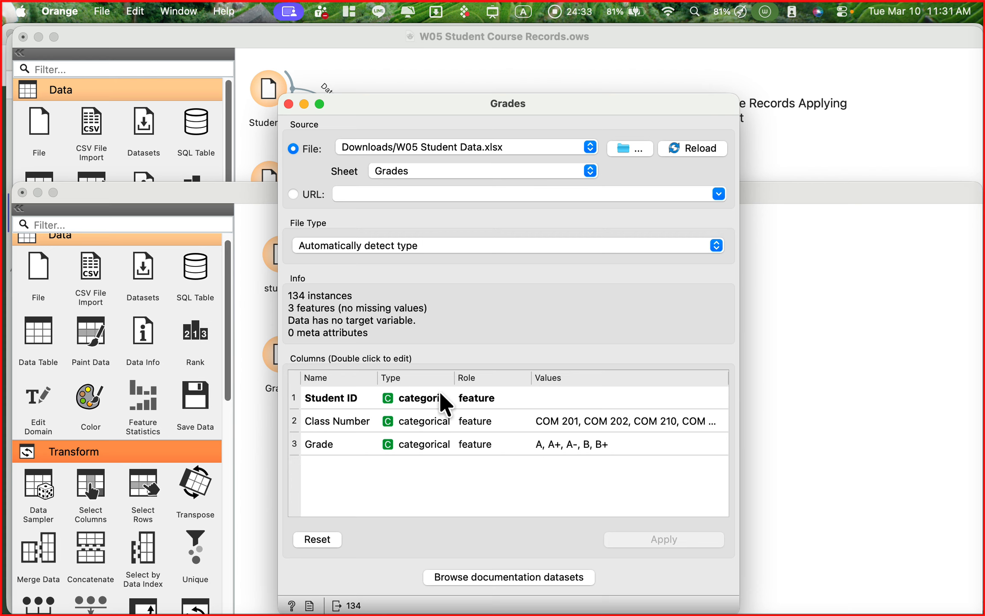
double_click(418, 397)
left_click(422, 424)
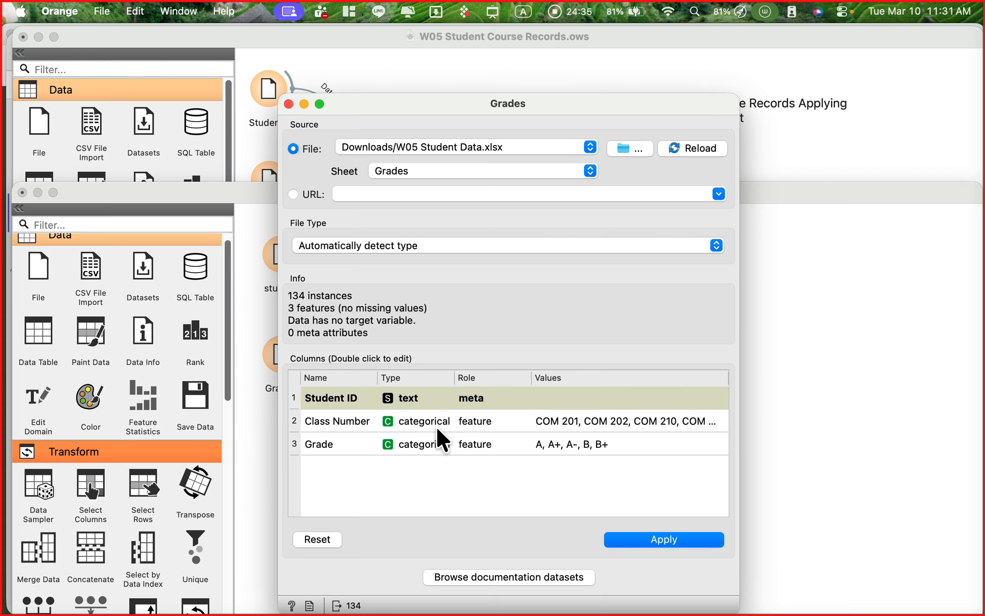
left_click(639, 541)
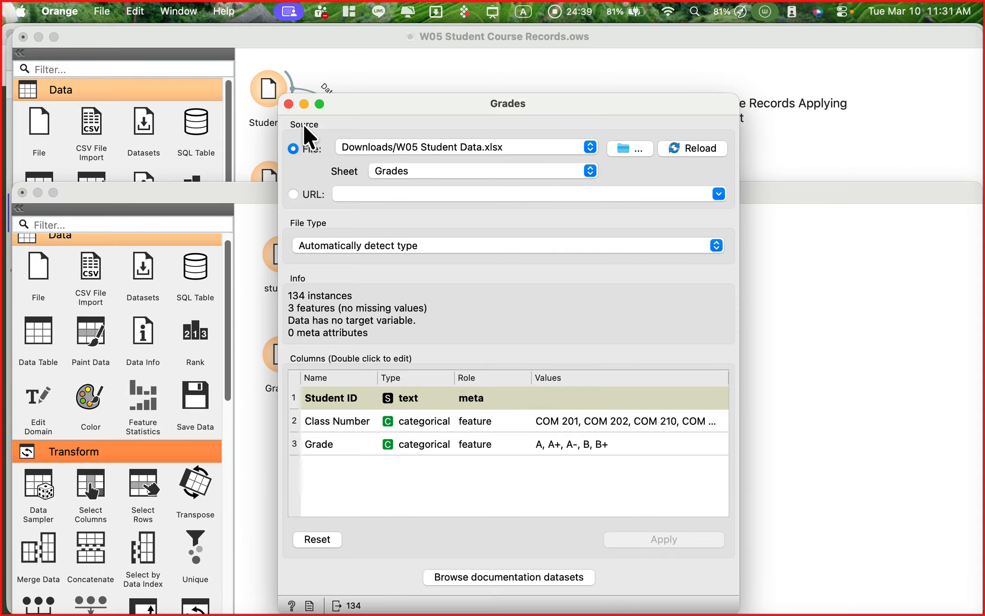
left_click(289, 104)
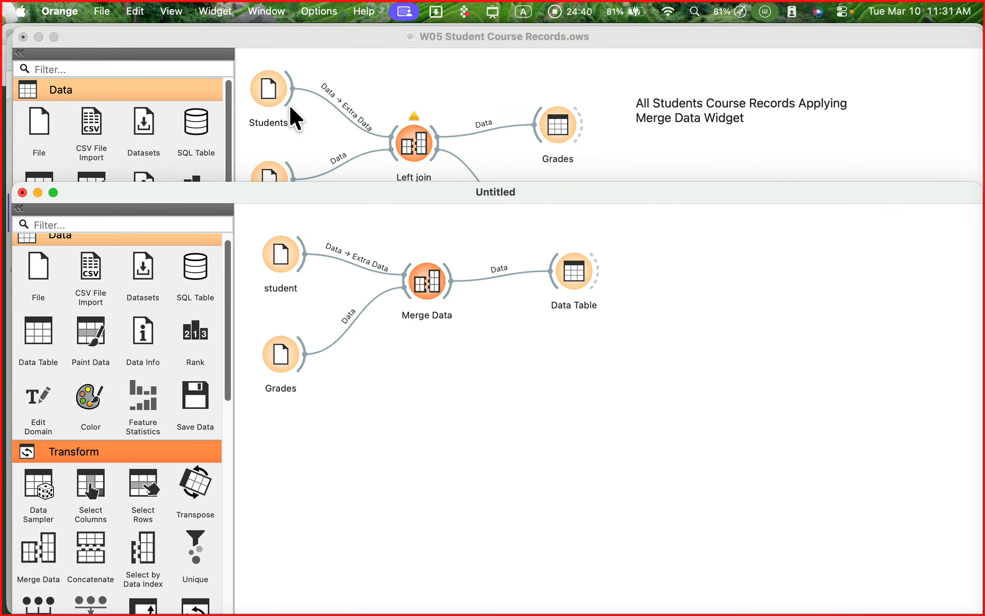
- Check that Merge Data matches on Student ID and look through the merged rows and columns in the Data Table
double_click(432, 283)
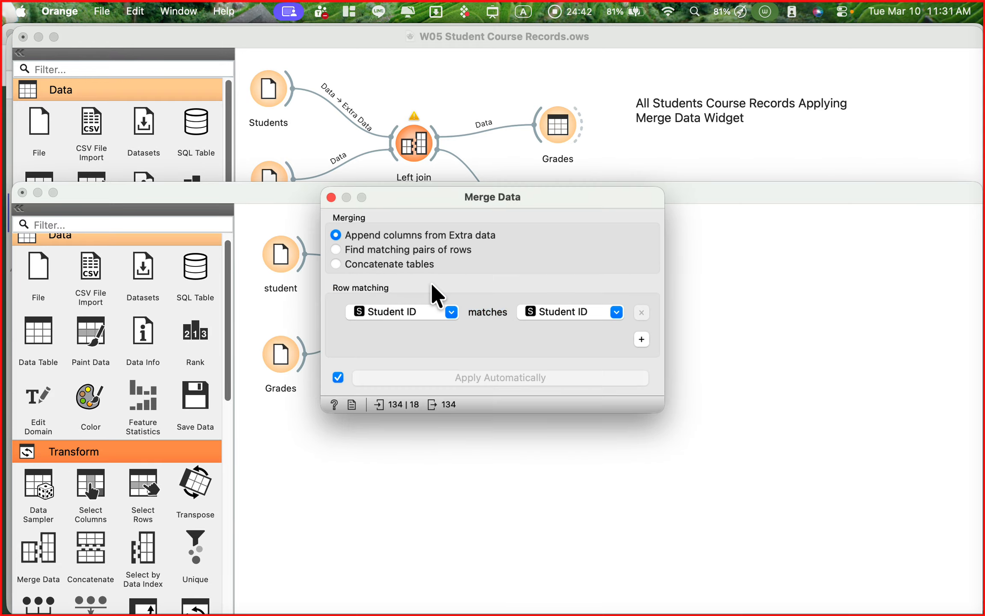
left_click(330, 196)
double_click(579, 282)
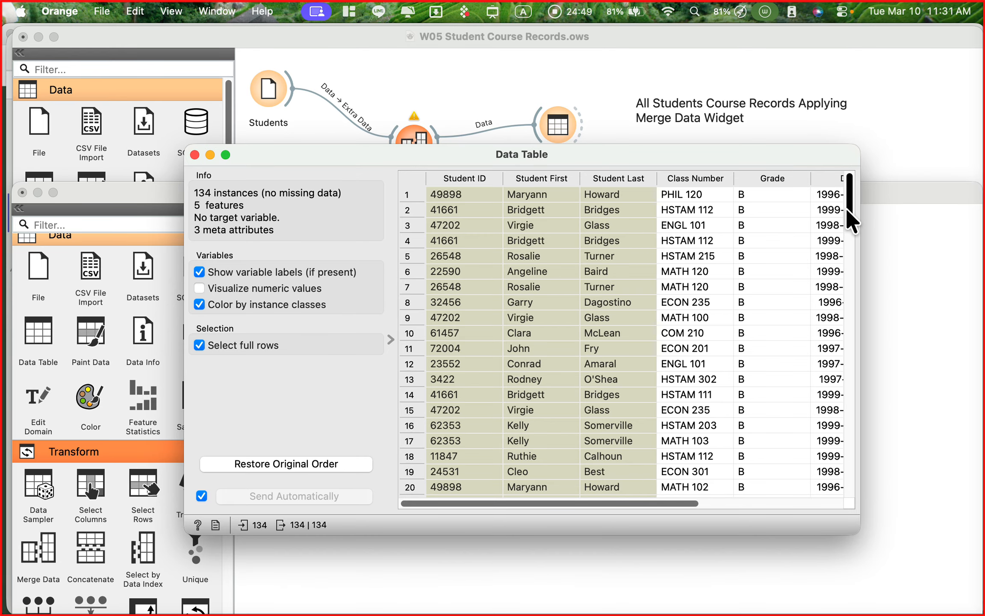
left_click_drag(847, 208, 847, 199)
left_click_drag(658, 503, 582, 499)
- Sort the merged rows by Student ID in ascending order, look over the remaining columns and close the Data Table
left_click(474, 177)
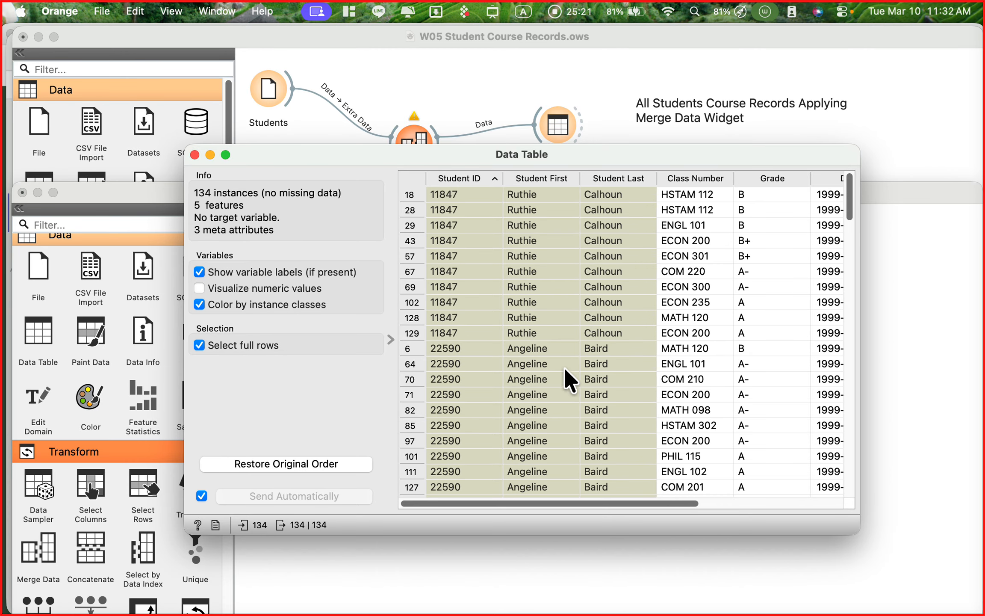
left_click_drag(653, 499, 516, 486)
left_click(195, 155)
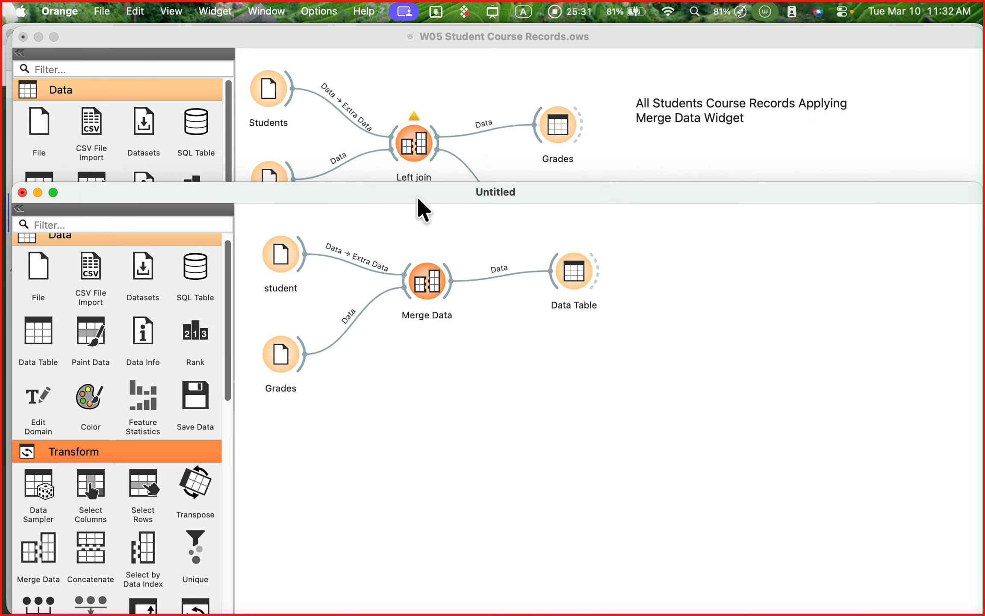
- Save the untitled workflow in Downloads as W07 Merge Student Tables
left_click_drag(417, 194, 419, 183)
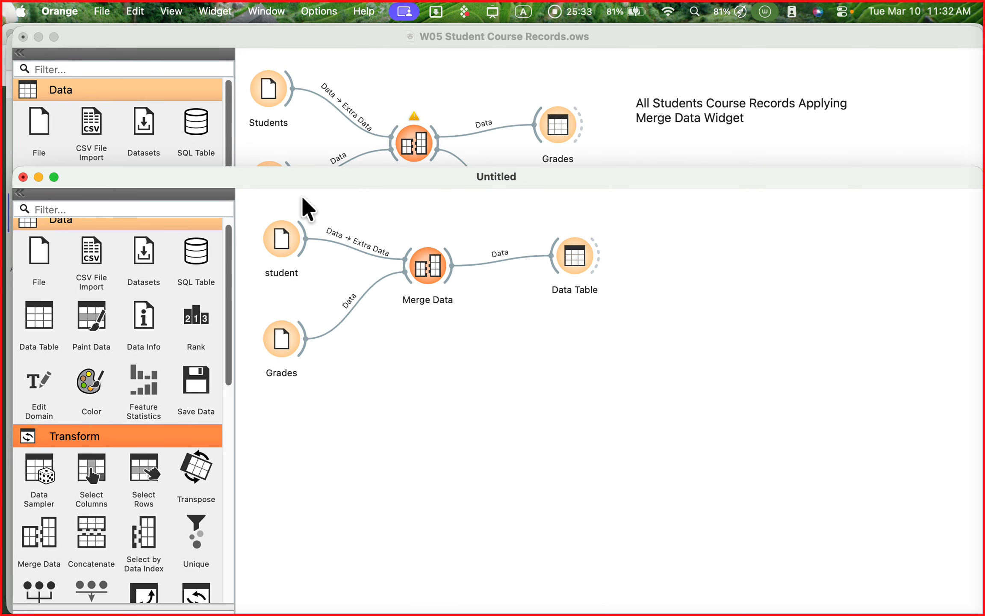
left_click(100, 11)
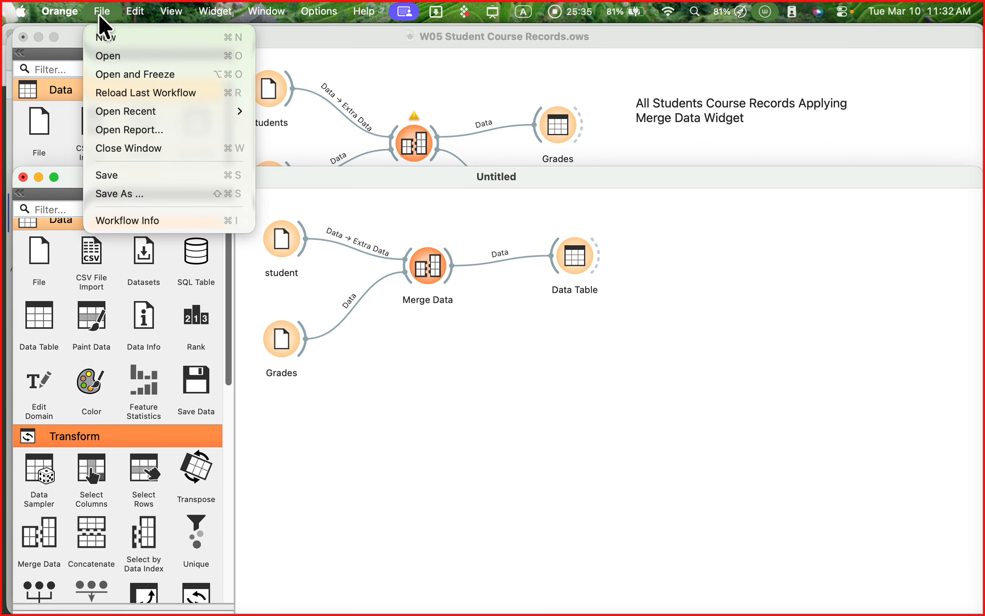
left_click(131, 193)
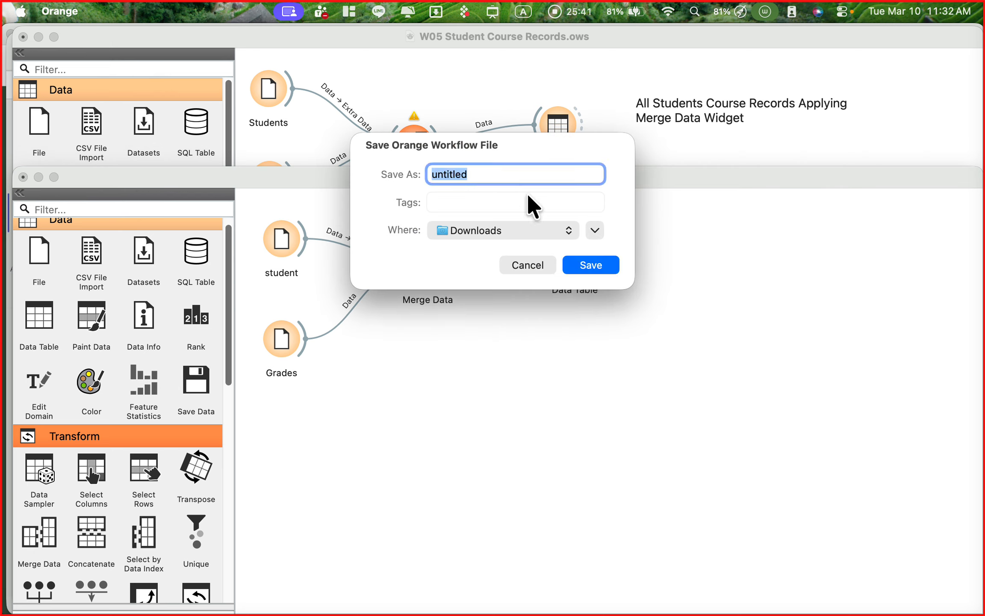
type("W07 Merge")
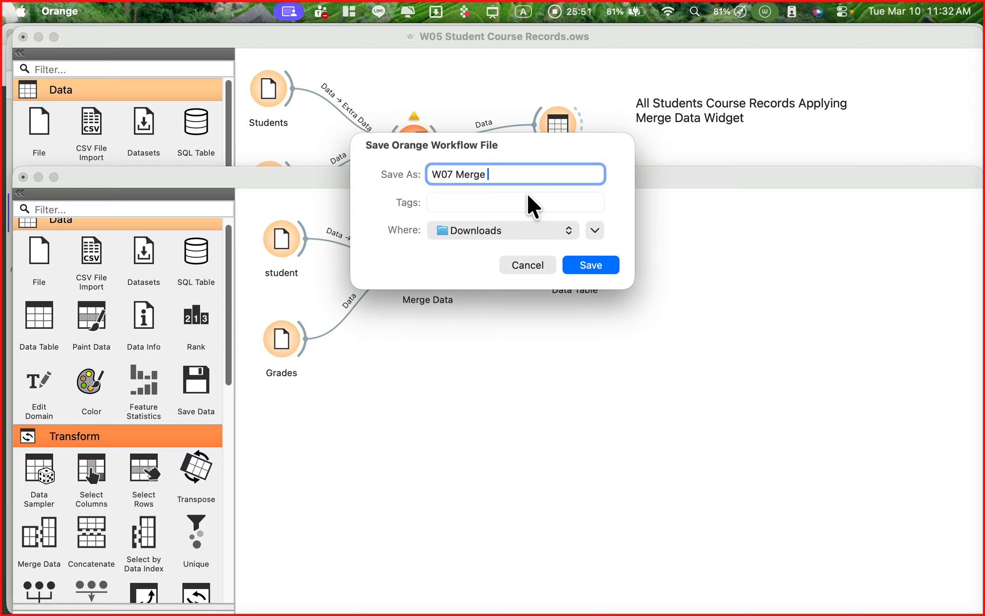
type(" Student Tables")
left_click(589, 266)
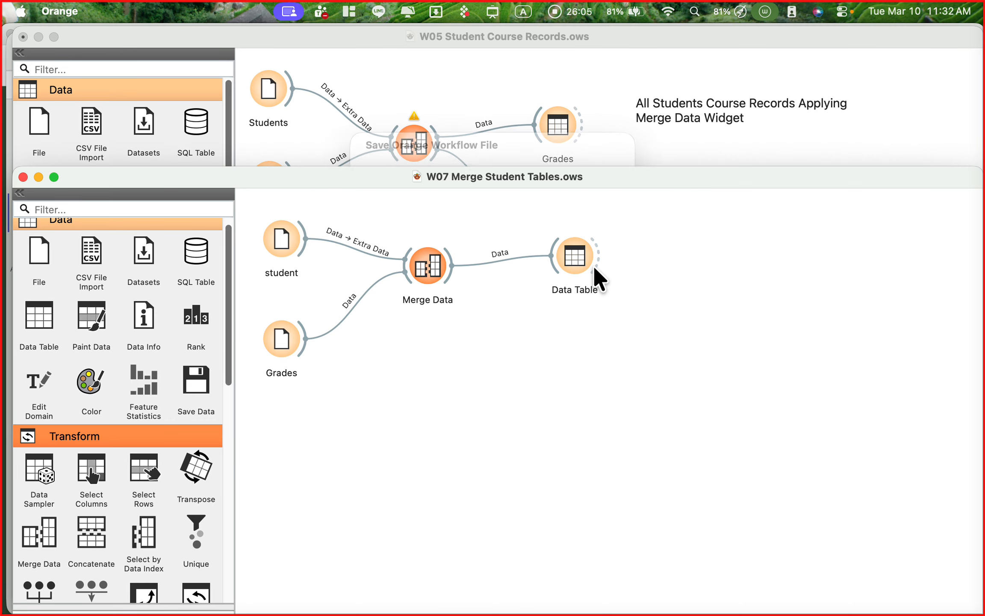
- Review the merged student and grade rows in the Data Table and close it
mouse_move(553, 177)
left_mouse_down()
mouse_move(558, 331)
mouse_move(571, 181)
left_mouse_up()
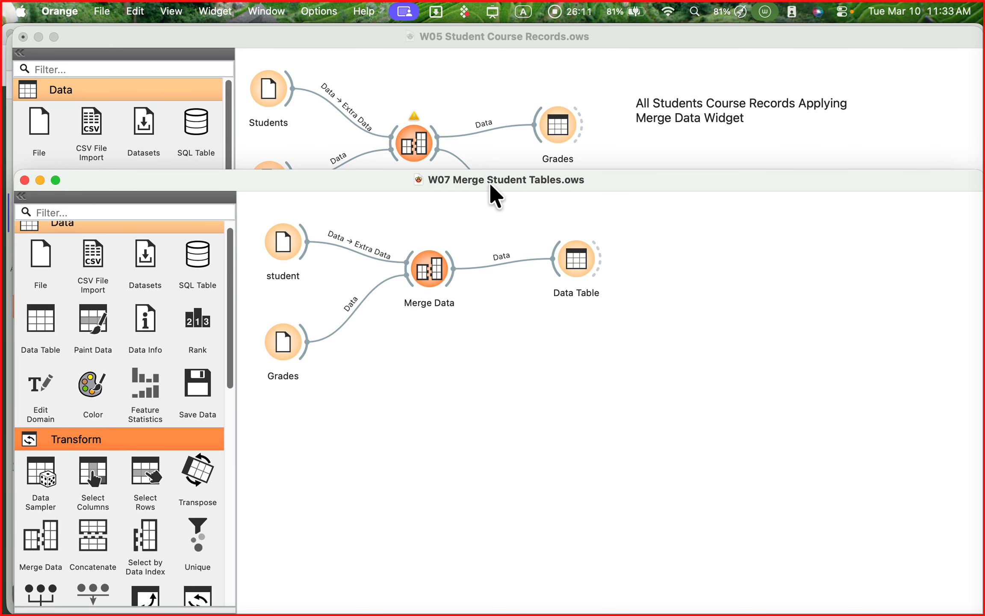
double_click(575, 258)
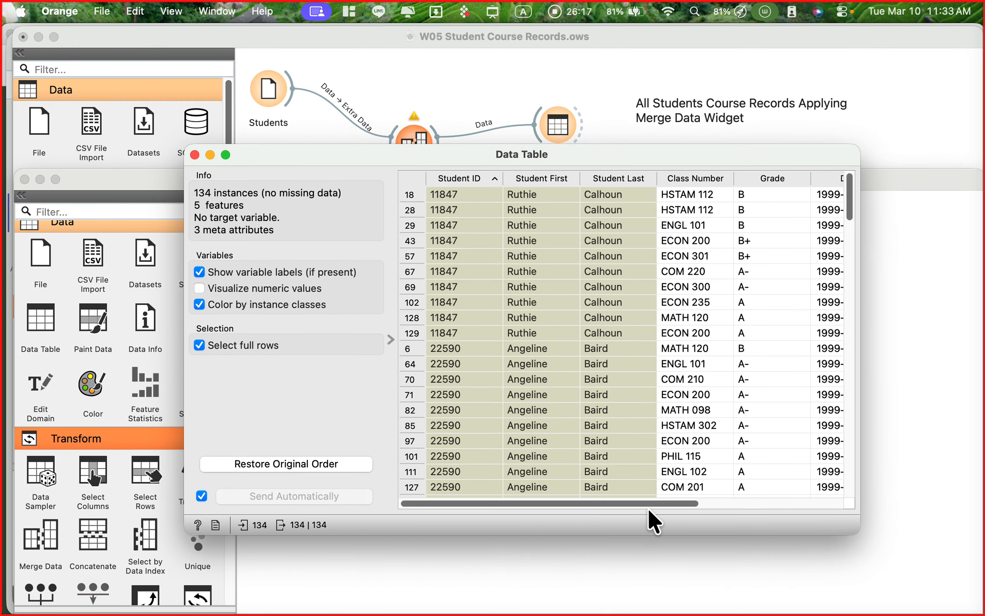
left_click_drag(648, 505, 613, 499)
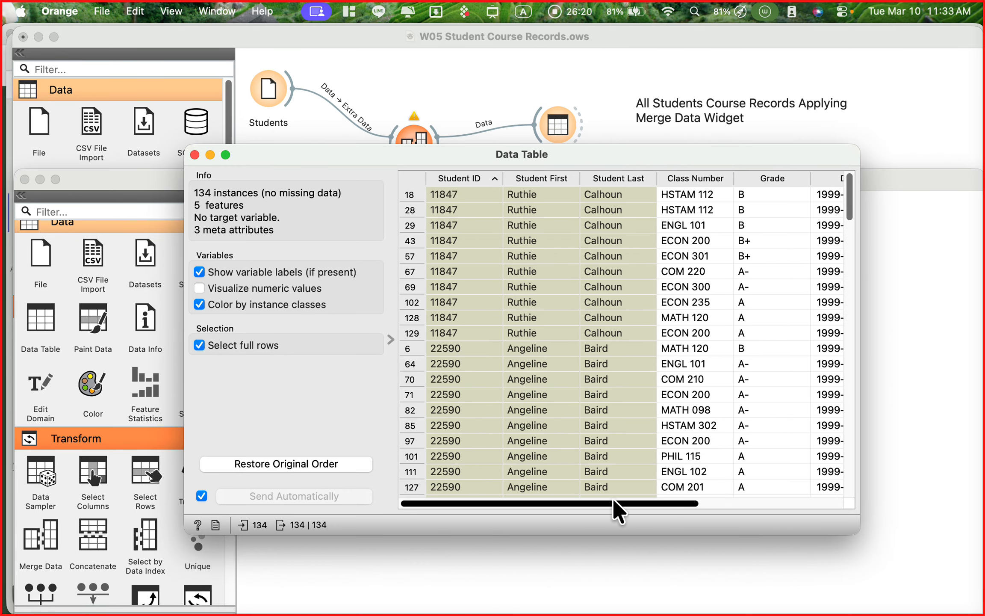
left_click(195, 154)
- Add a File widget below Grades on the W07 Merge Student Tables canvas and rename it classes
left_click_drag(484, 180, 487, 227)
left_click_drag(47, 324, 294, 485)
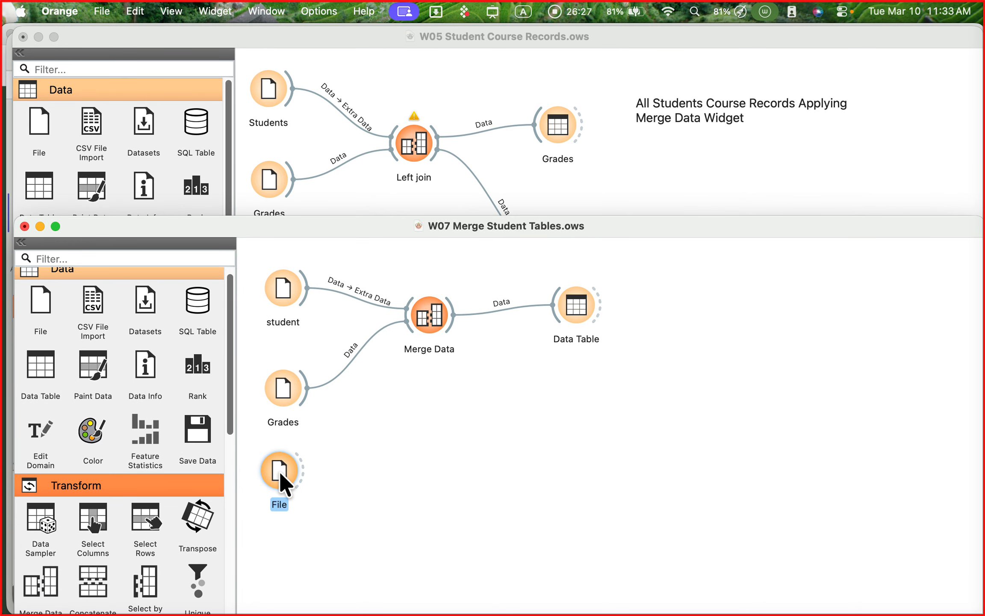
double_click(282, 471)
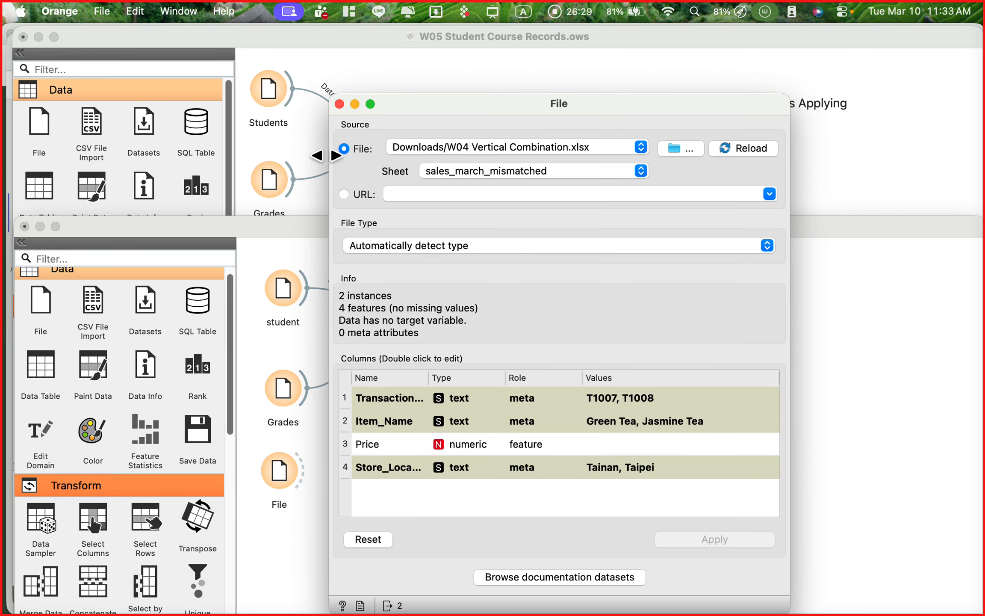
left_click(339, 104)
right_click(273, 489)
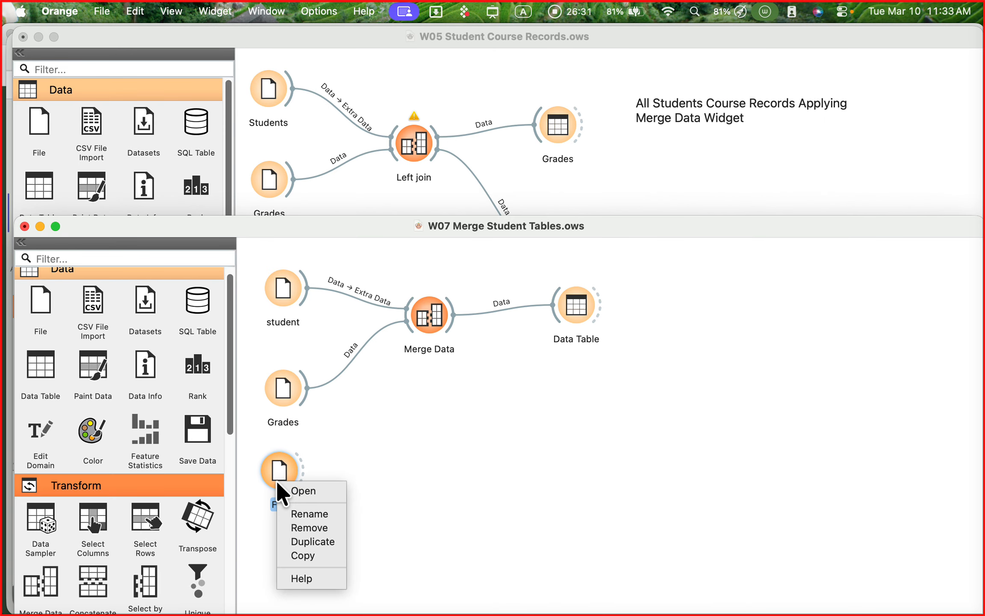
left_click(310, 514)
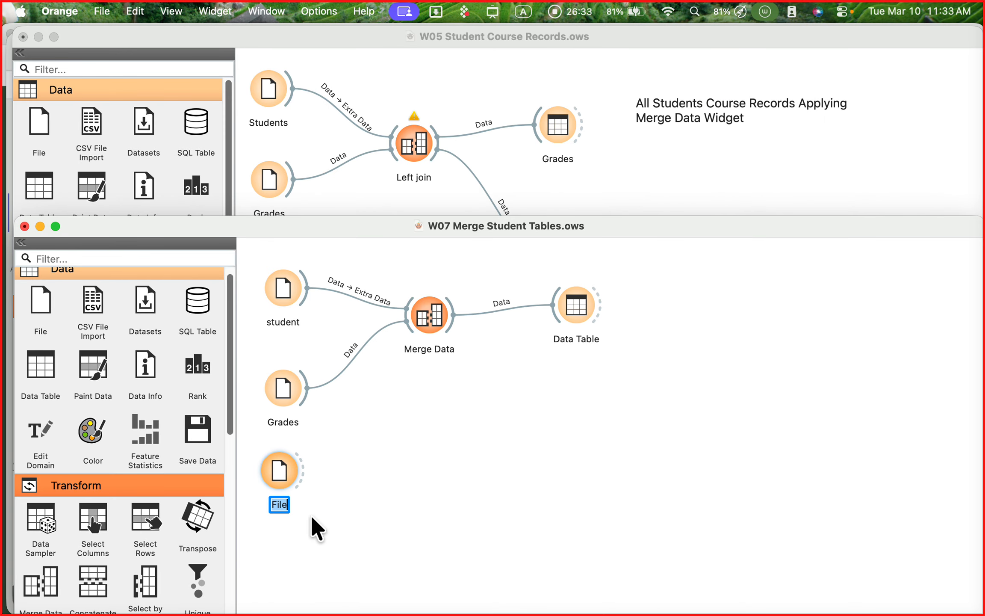
type("classes")
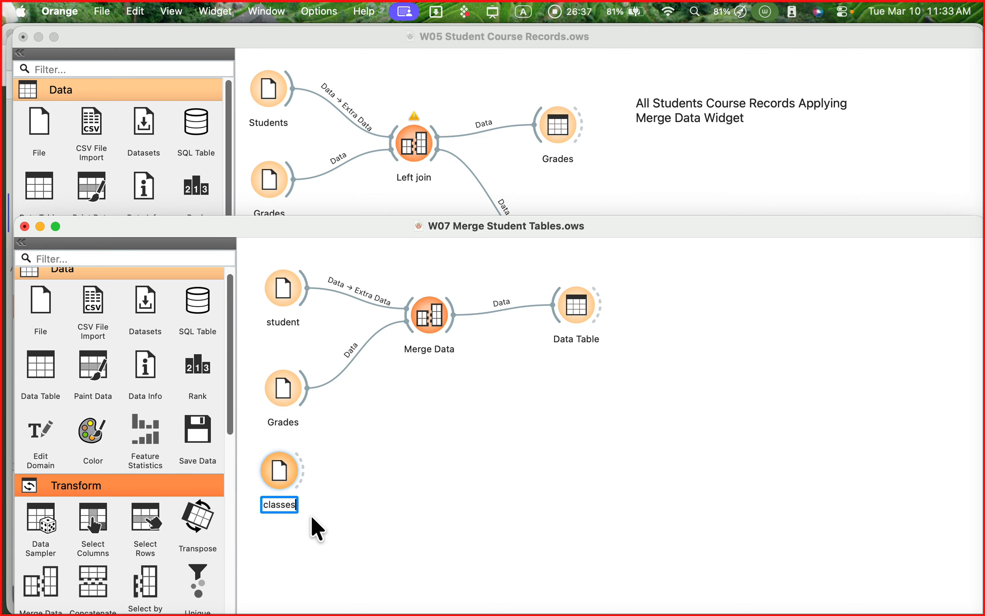
key("Return")
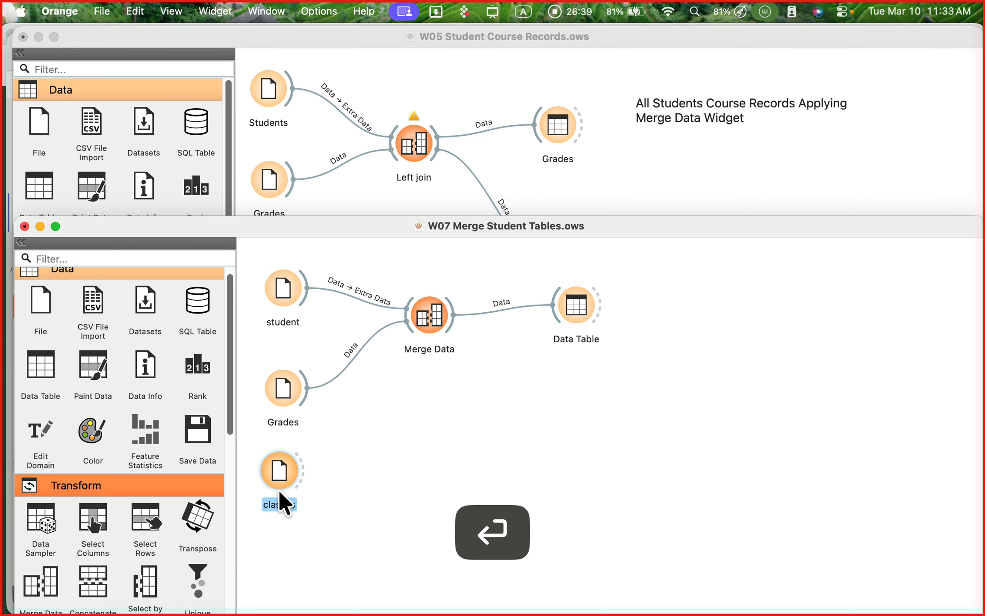
- Load the Classes sheet of W05 Student Data.xlsx into the classes widget and close its settings
double_click(281, 496)
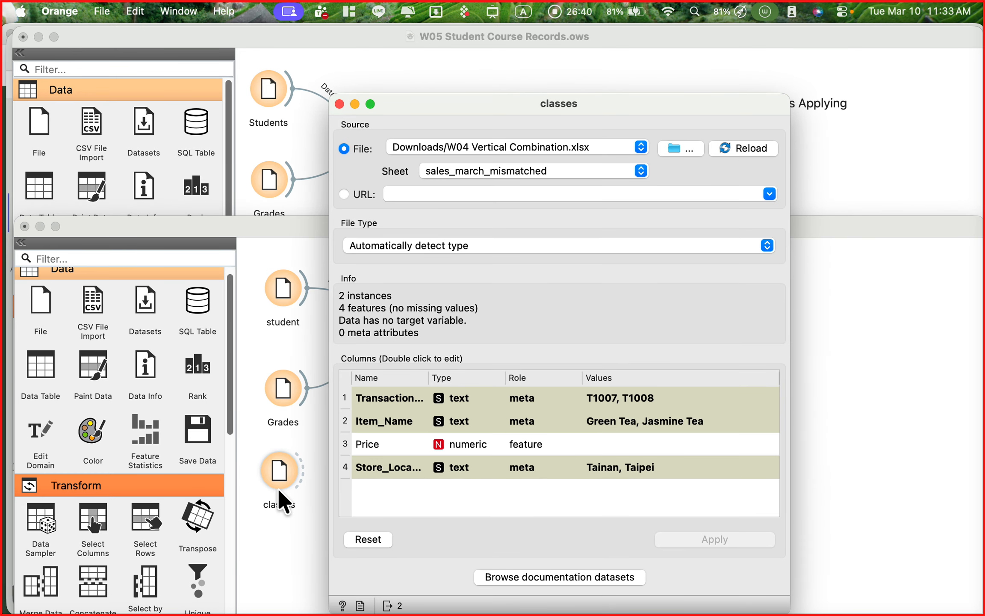
left_click(675, 155)
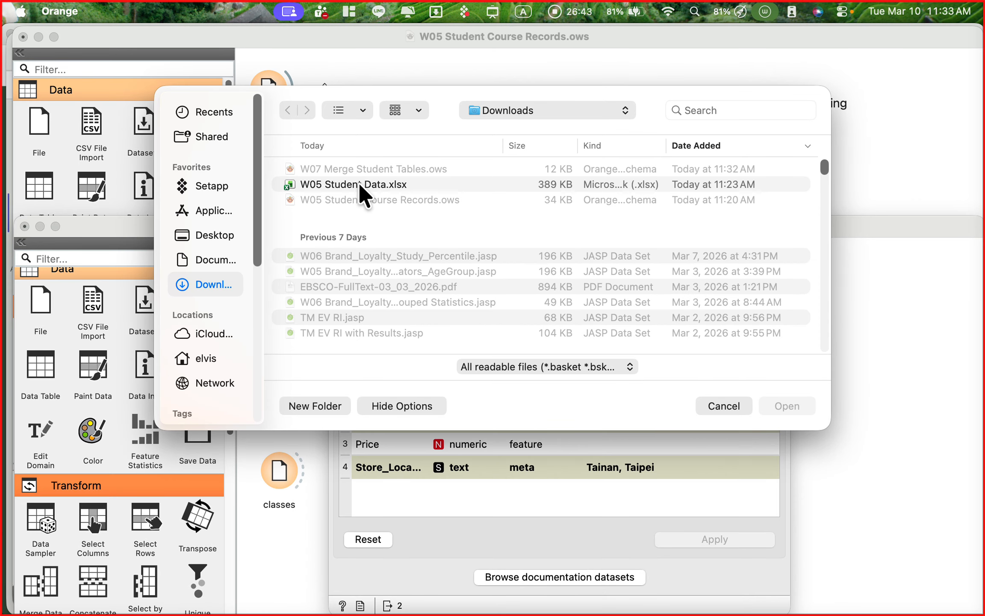
left_click(363, 191)
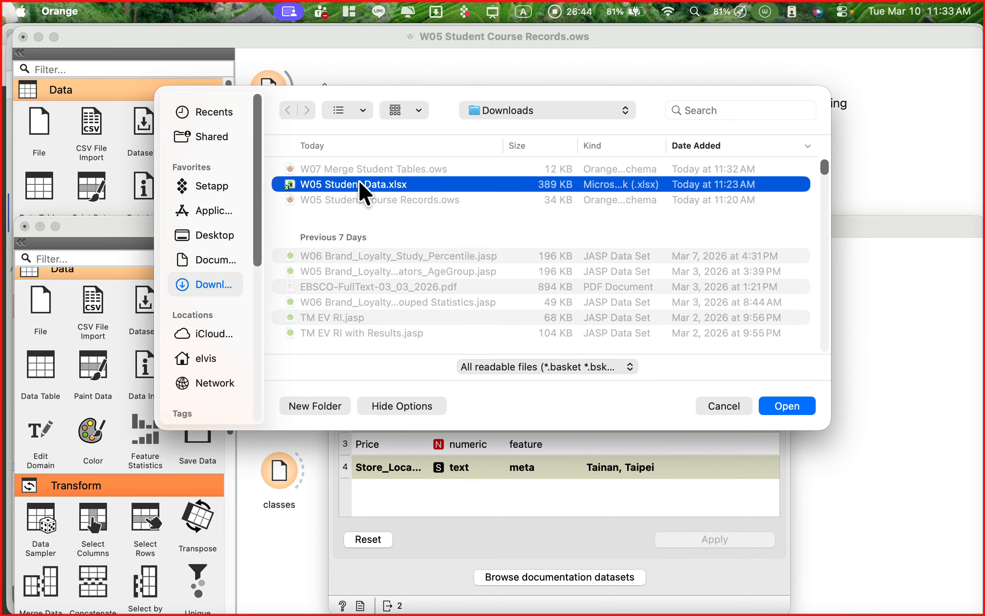
left_click(786, 406)
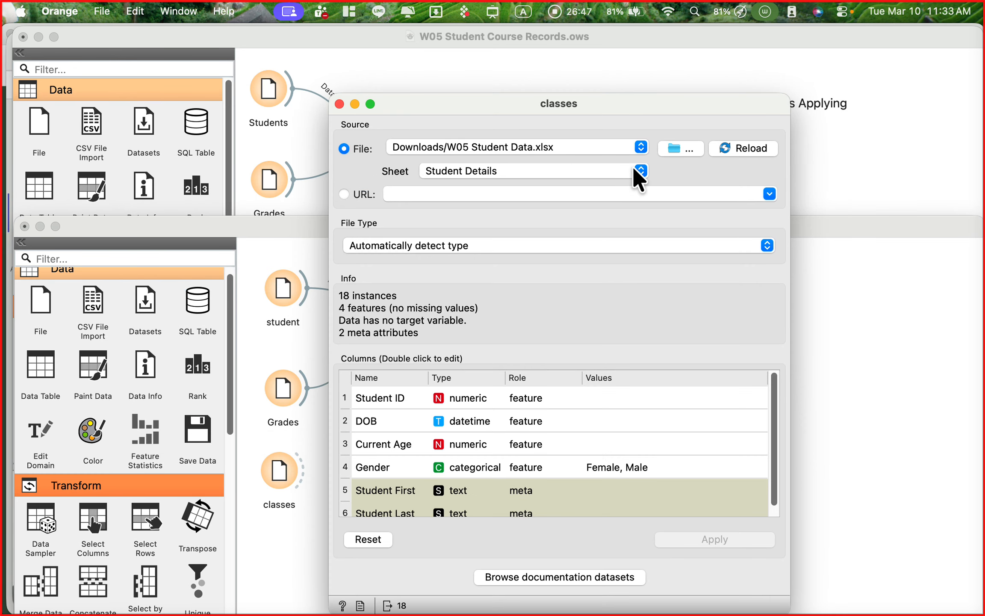
left_click(638, 172)
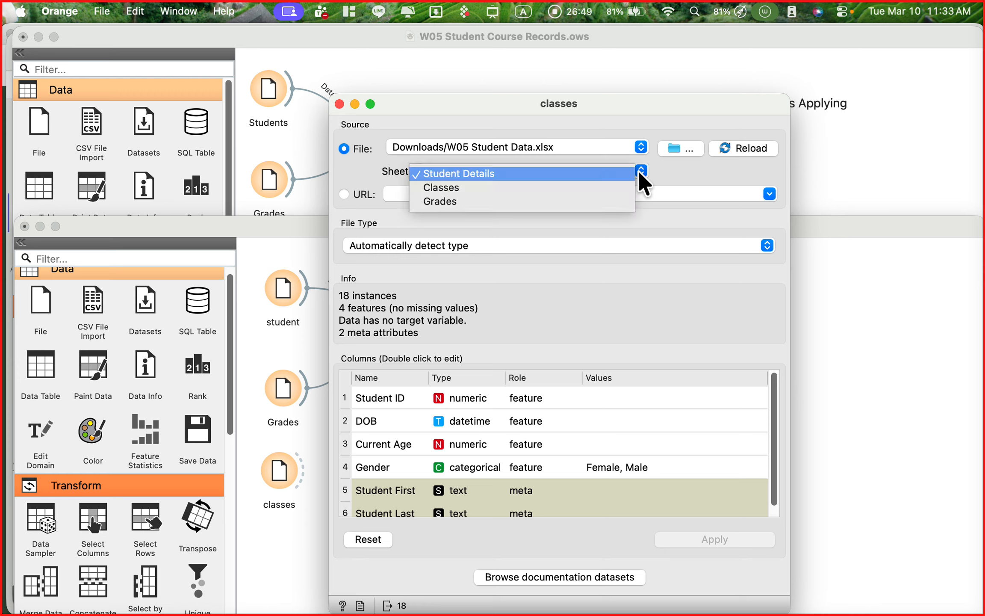
left_click(530, 188)
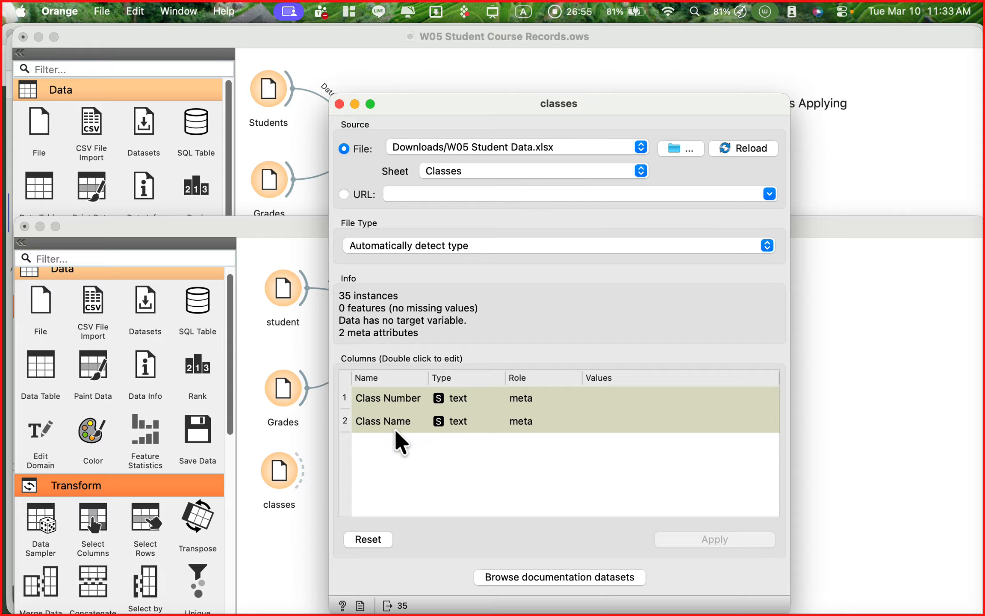
left_click(340, 104)
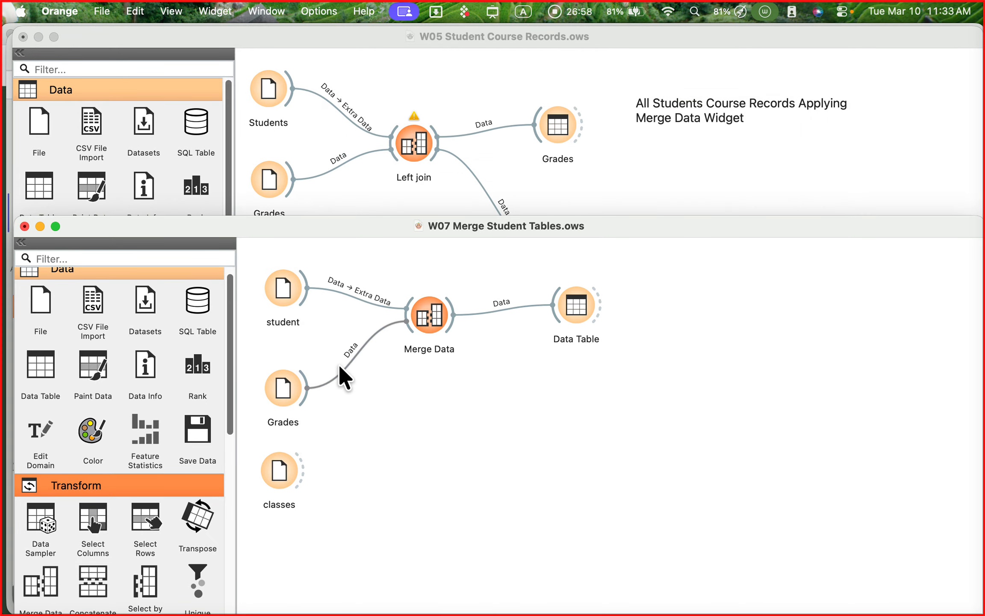
- Set the Class Number column's type to text in the Grades widget, apply it, and check the column types in the classes widget
double_click(284, 388)
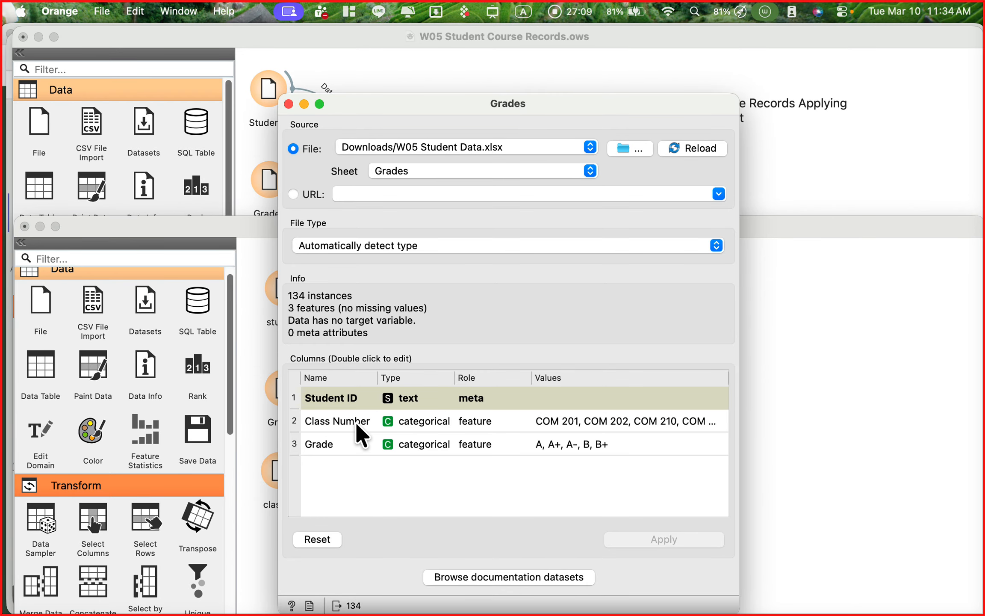
double_click(428, 427)
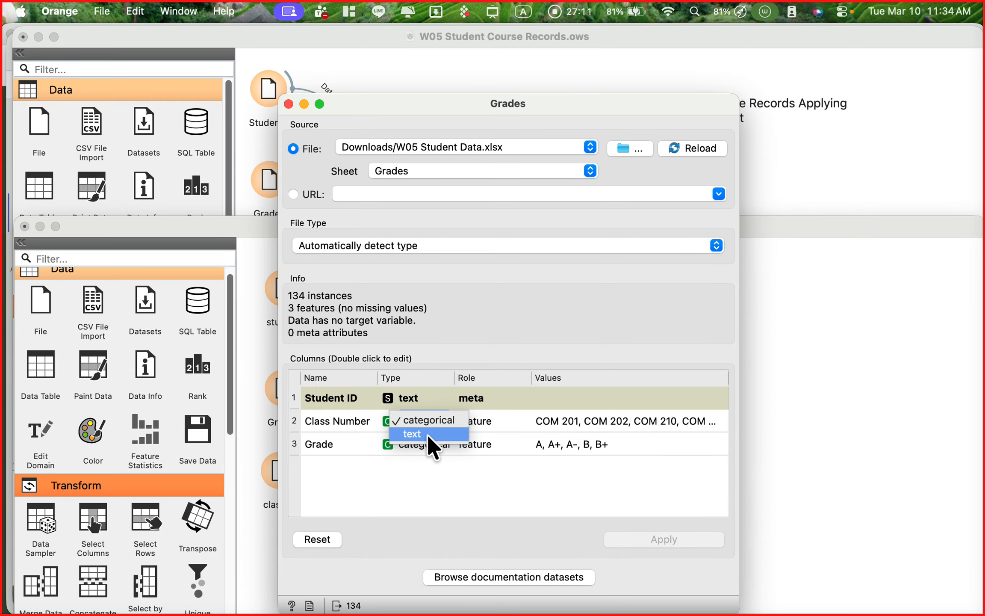
left_click(427, 434)
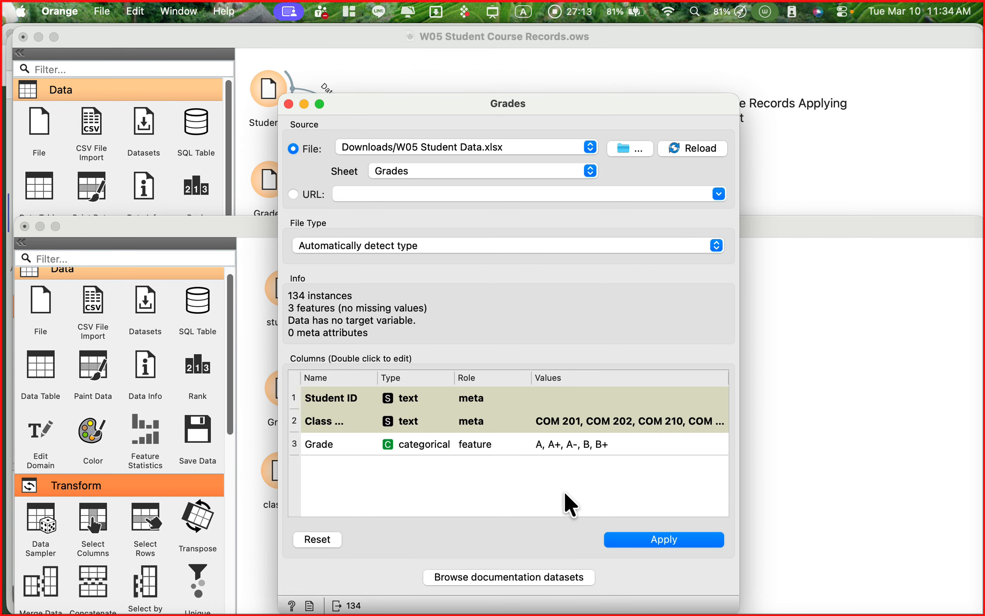
left_click_drag(378, 378, 409, 375)
left_click(655, 543)
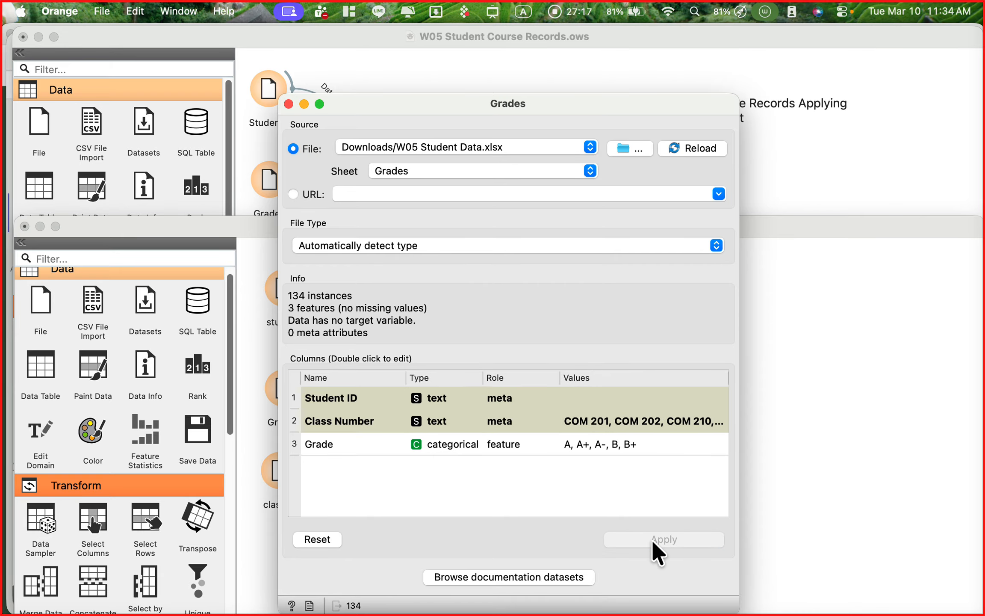
left_click(289, 105)
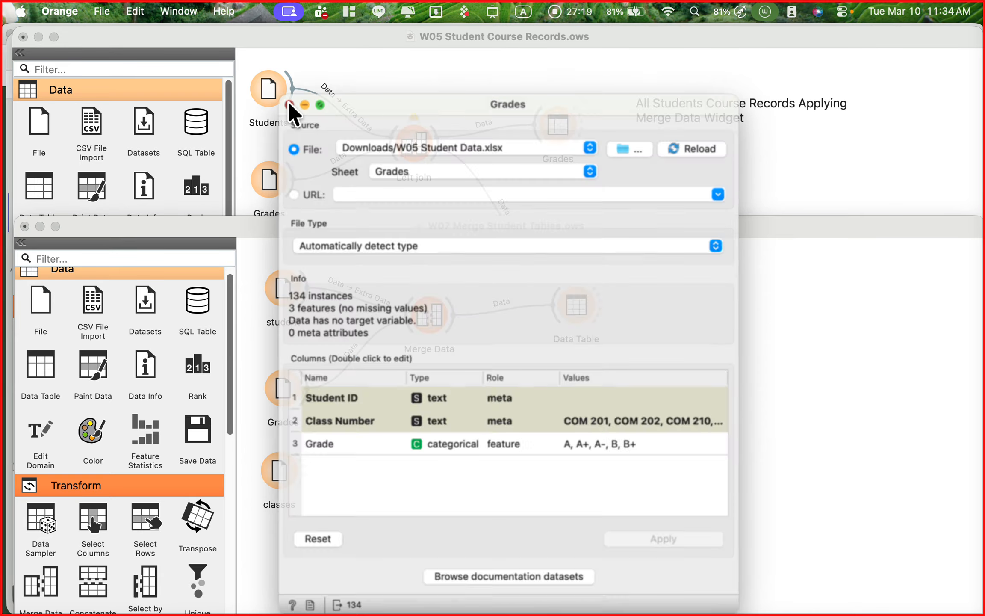
double_click(282, 471)
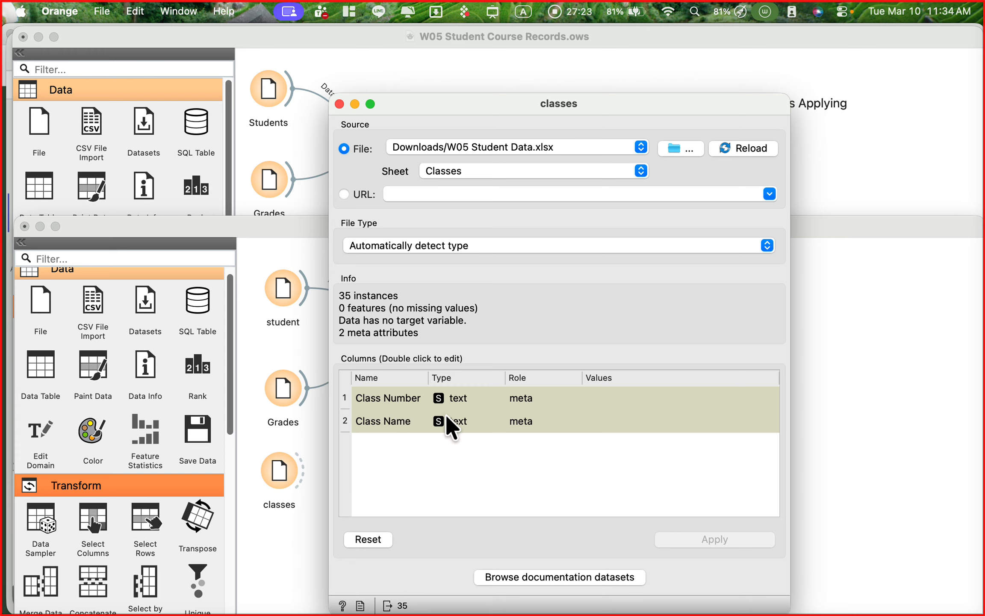
left_click(339, 104)
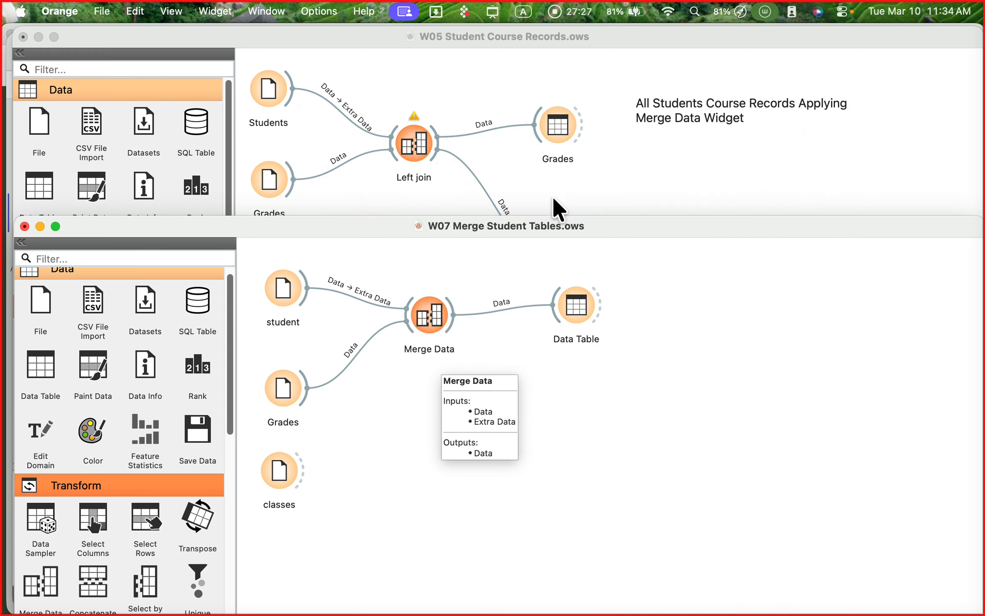
- Add a second Merge Data widget, connect the first merge's output and classes as extra data, and check that it matches on Class Number
mouse_move(557, 221)
left_mouse_down()
mouse_move(557, 333)
mouse_move(546, 314)
mouse_move(546, 219)
left_mouse_up()
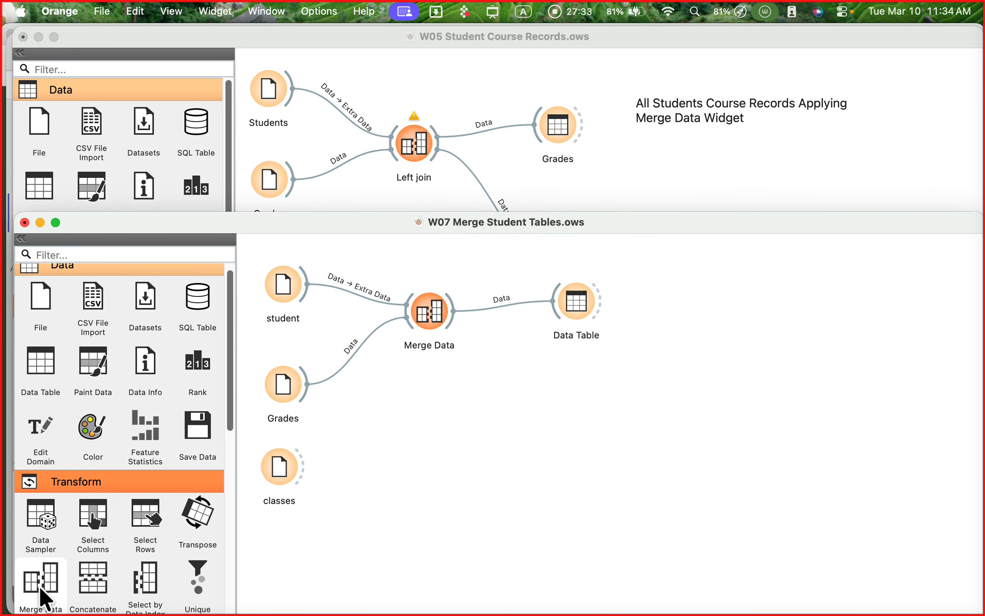
left_click_drag(40, 589, 482, 448)
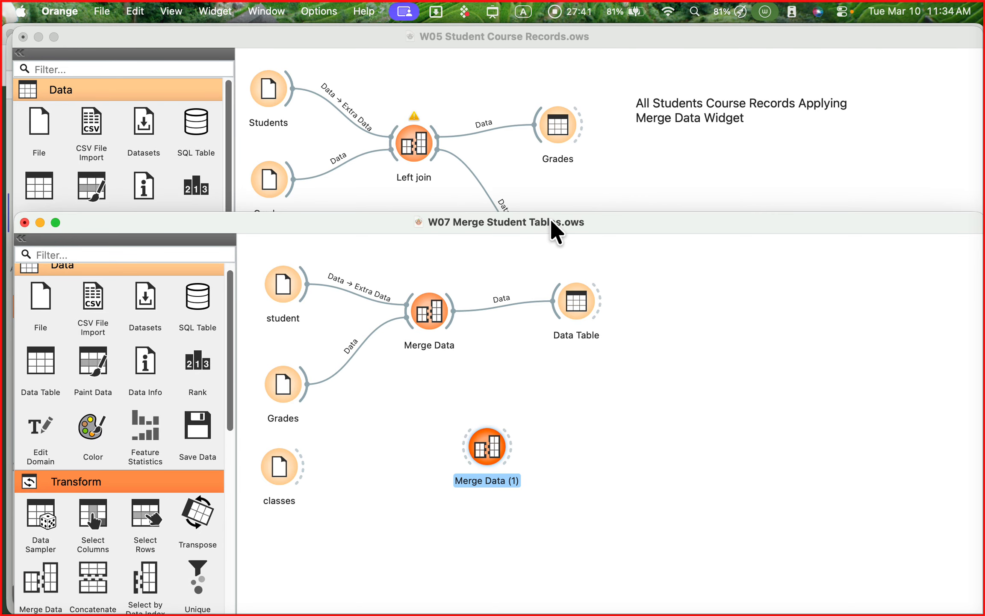
left_click_drag(552, 221, 542, 200)
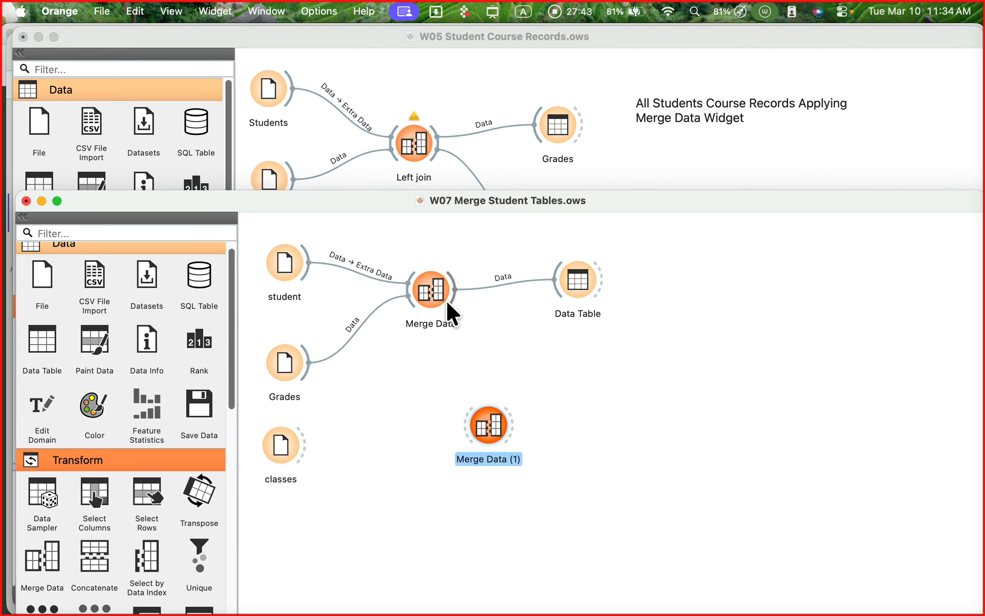
left_click_drag(447, 301, 529, 420)
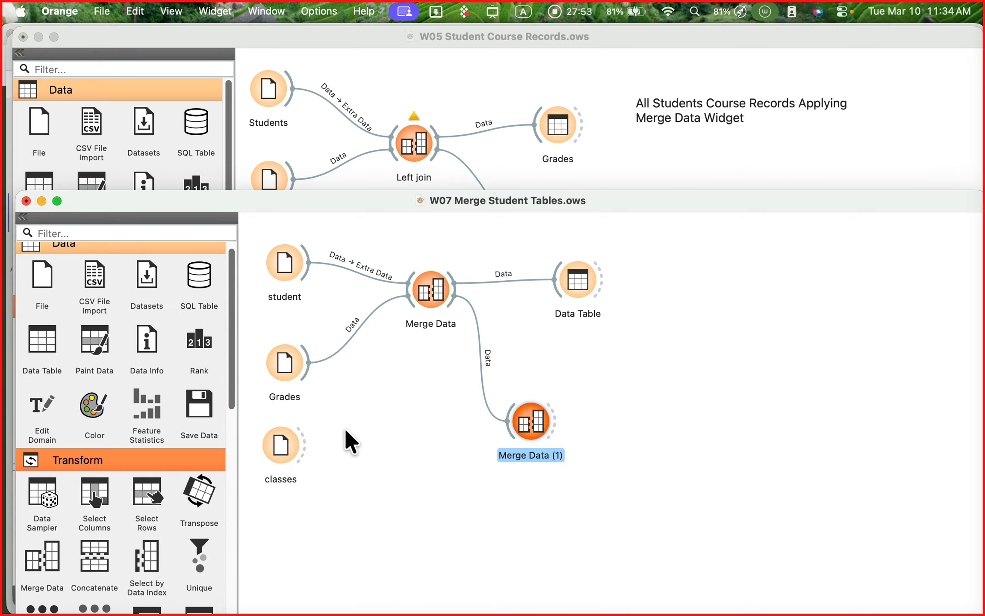
left_click_drag(301, 447, 510, 432)
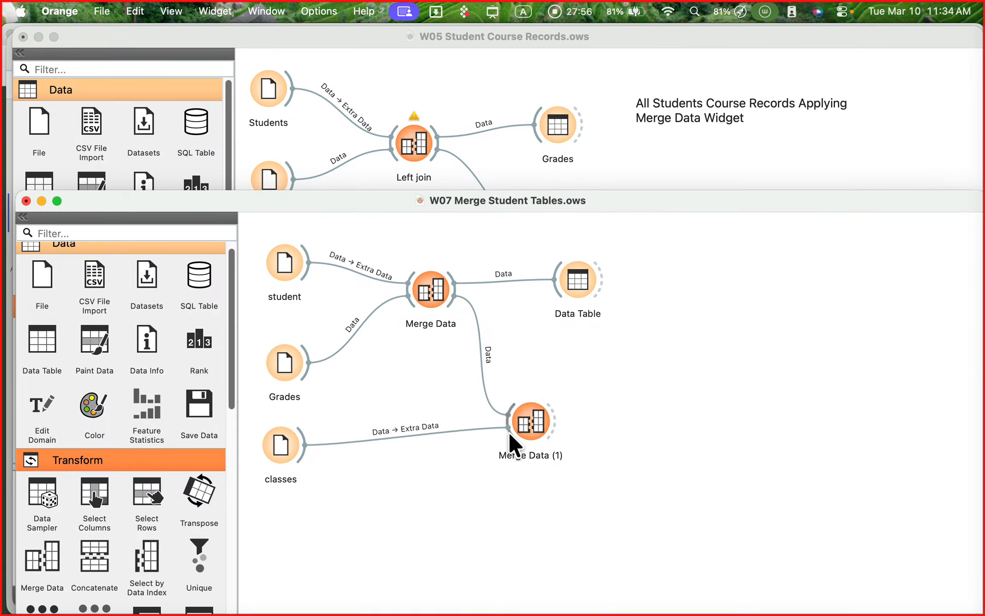
double_click(526, 416)
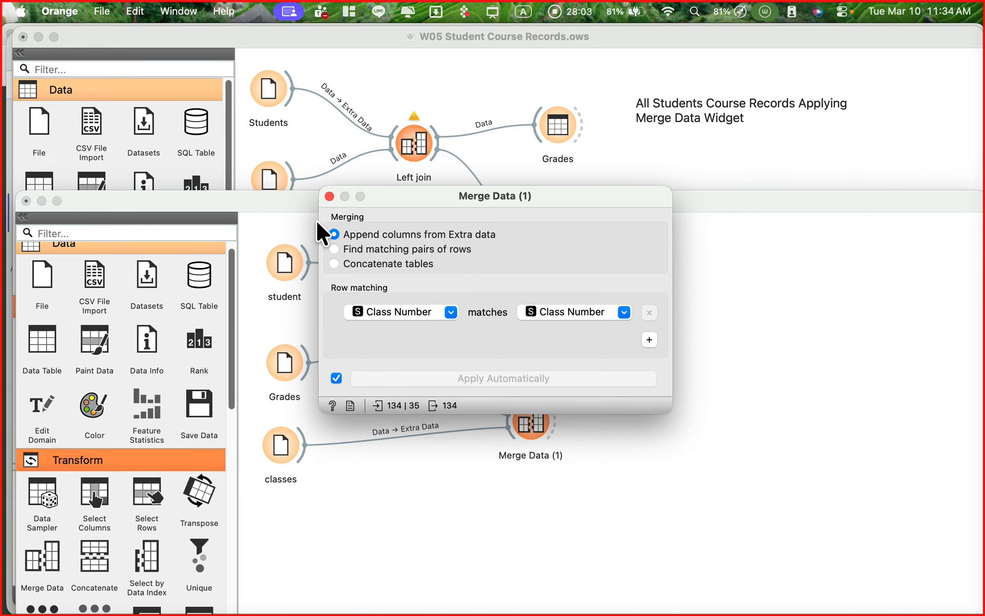
left_click(329, 196)
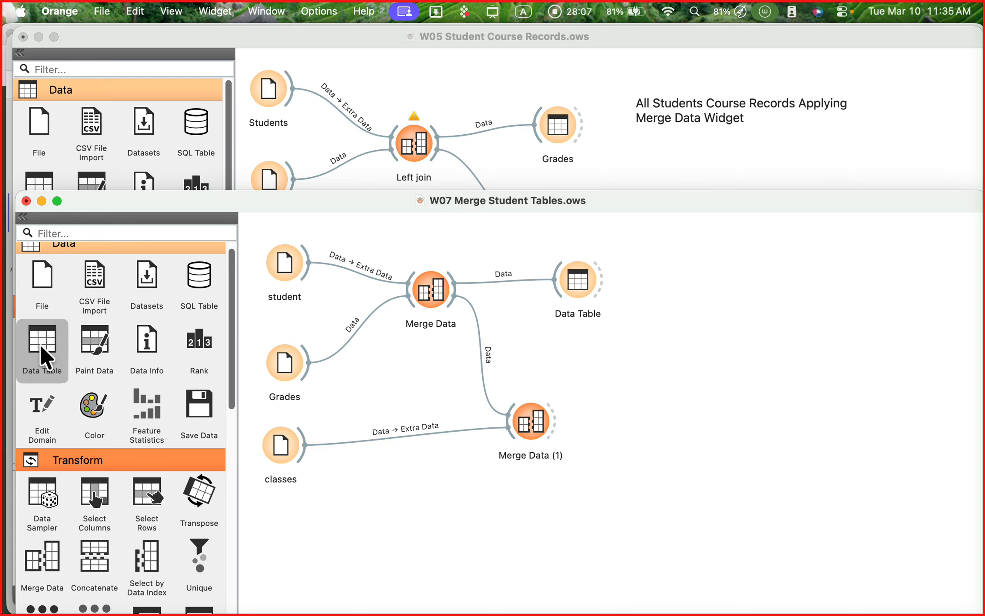
- Add a Data Table widget beside the second Merge Data widget, rename it Full columns, and connect the merge's output to it
left_click_drag(41, 347, 690, 378)
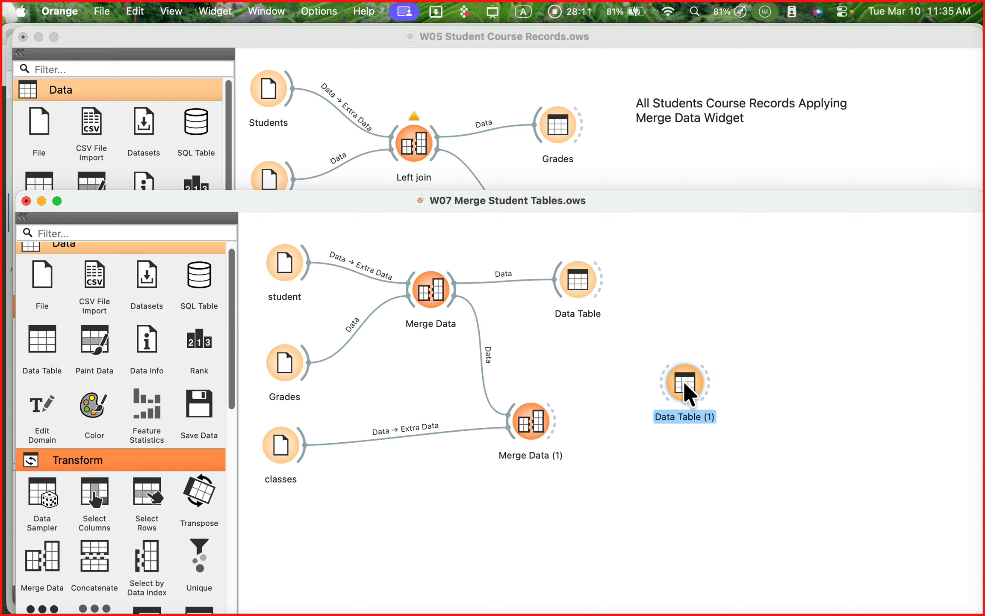
left_click_drag(616, 207, 562, 174)
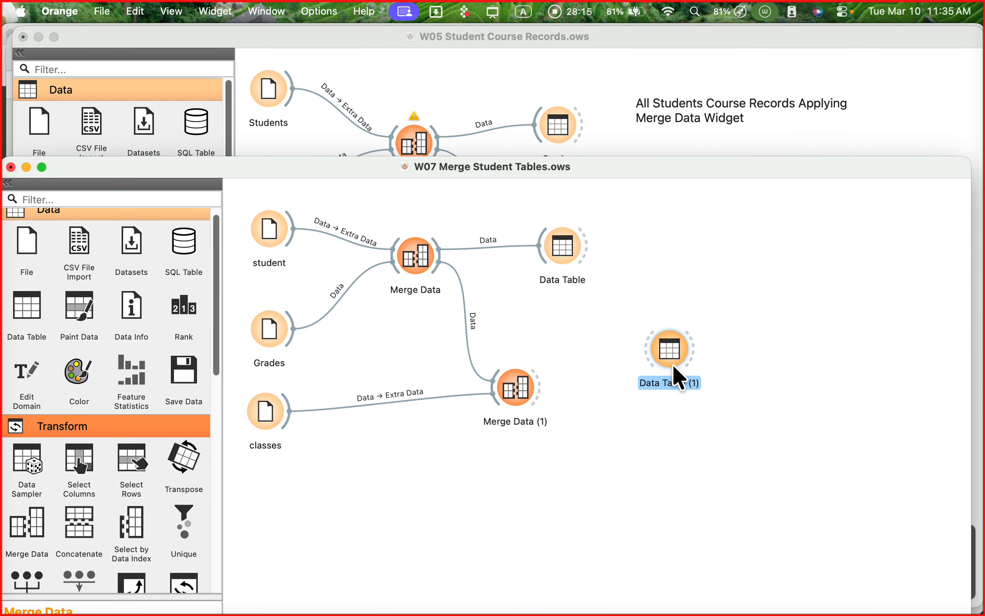
mouse_move(668, 352)
left_mouse_down()
mouse_move(658, 360)
mouse_move(661, 351)
left_mouse_up()
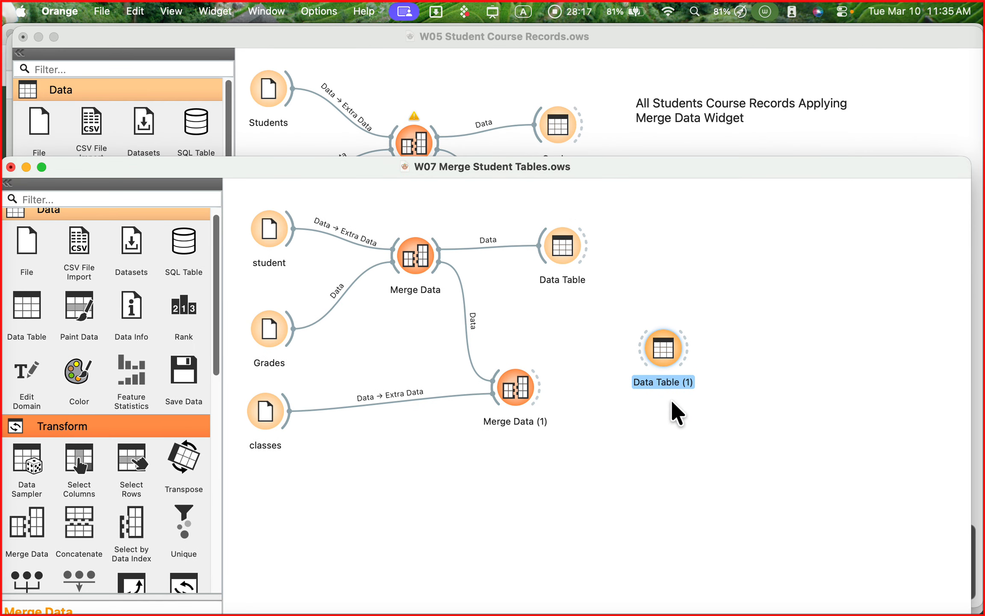
right_click(670, 363)
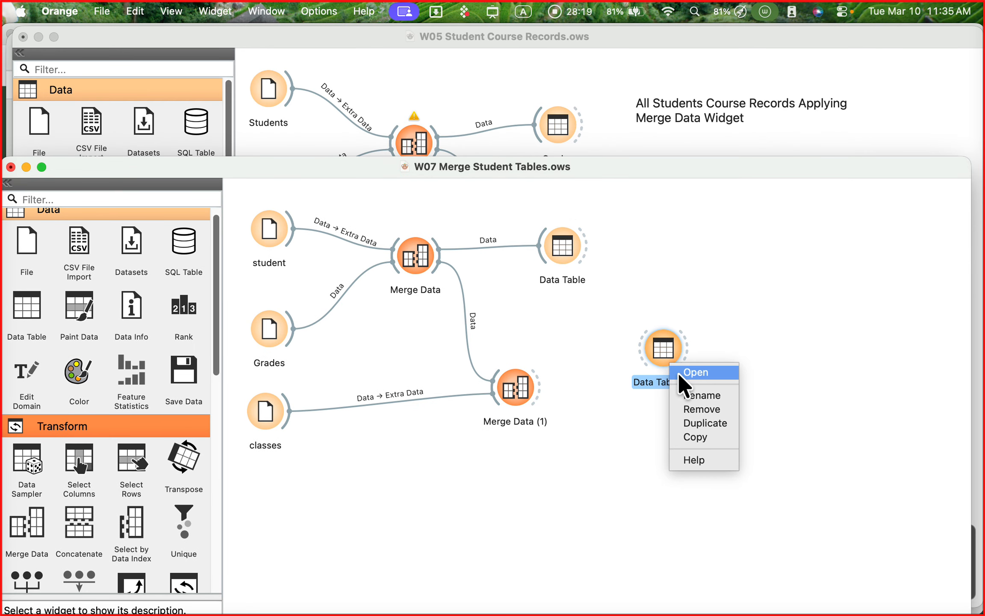
left_click(694, 395)
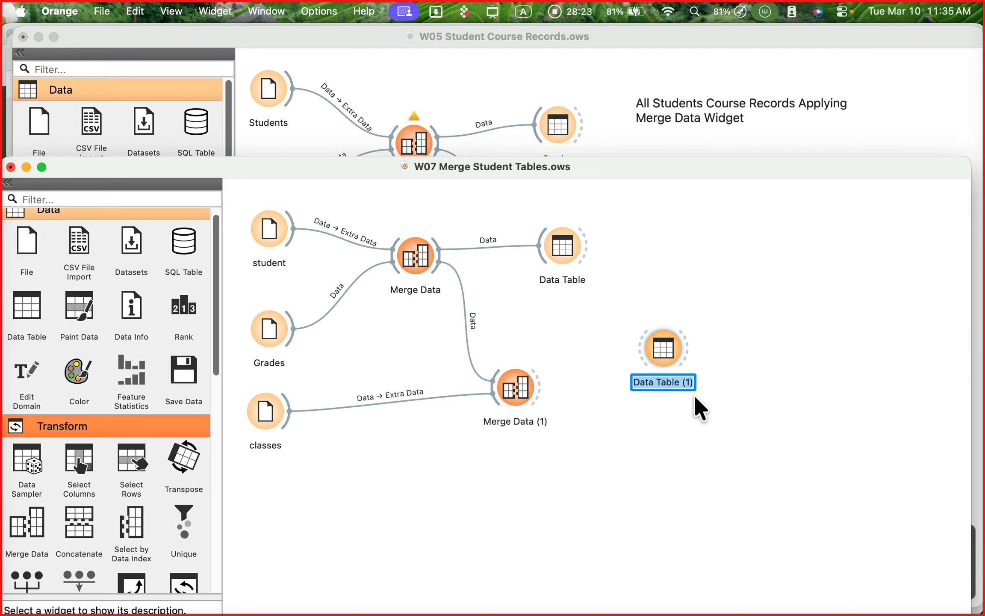
type("Full")
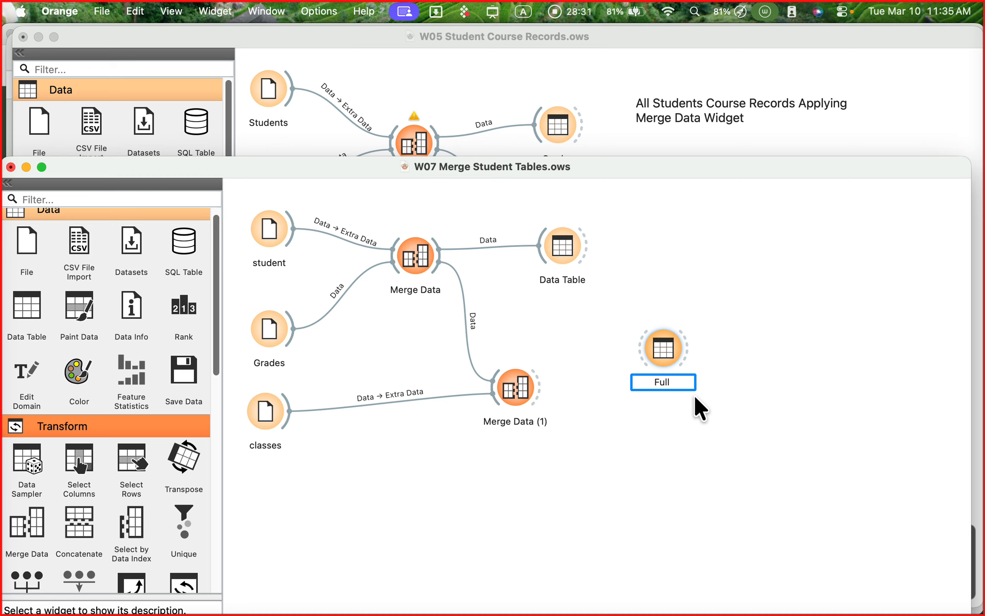
type(" columns")
key("Return")
left_click_drag(657, 353, 640, 371)
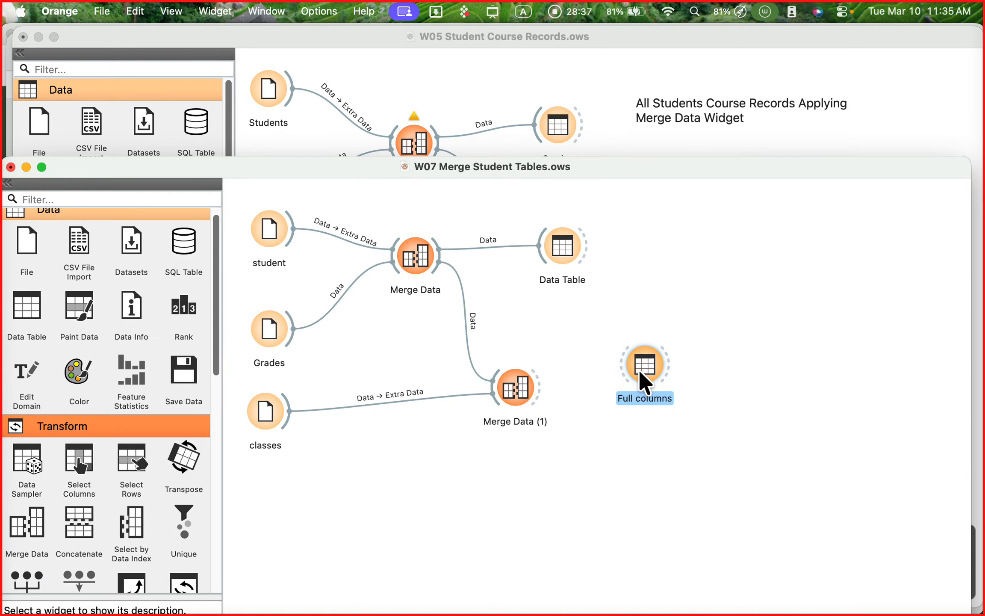
left_click_drag(539, 384, 625, 367)
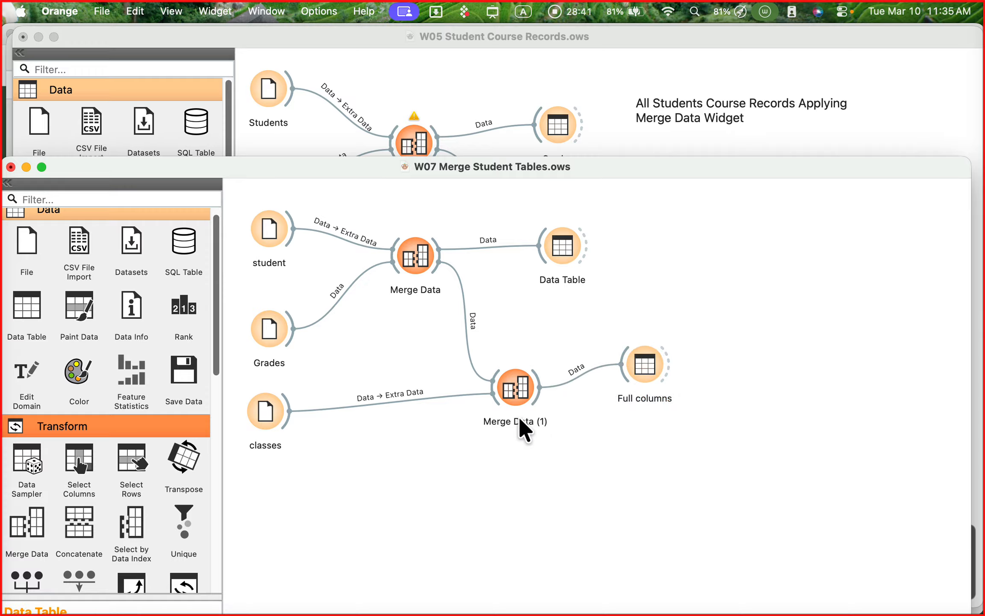
- Examine the merged rows in Full columns, sorted by Class Number and with the Class Name column widened, and close the table
double_click(642, 364)
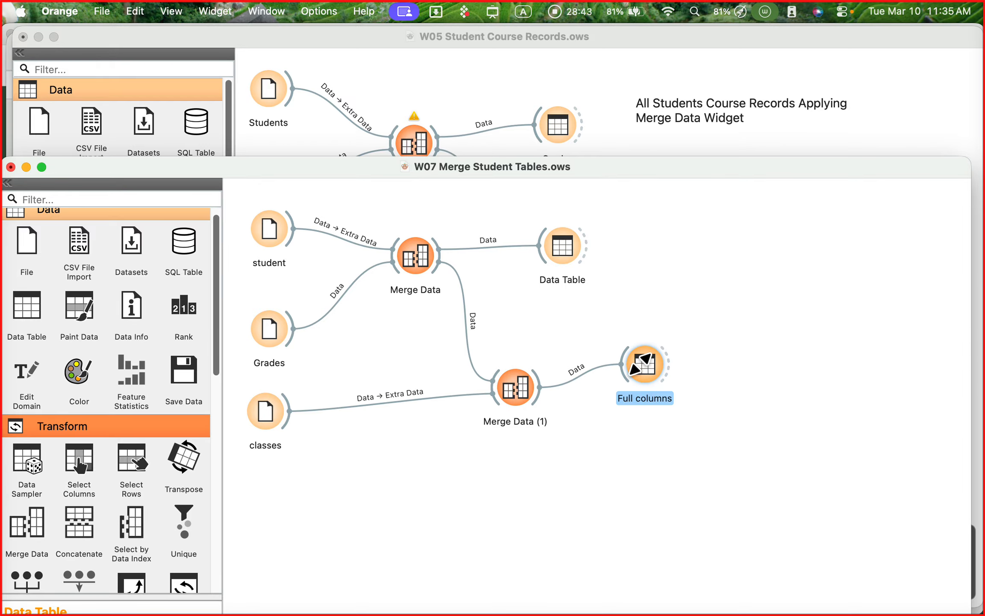
left_click_drag(606, 226, 467, 136)
left_click_drag(693, 415, 936, 399)
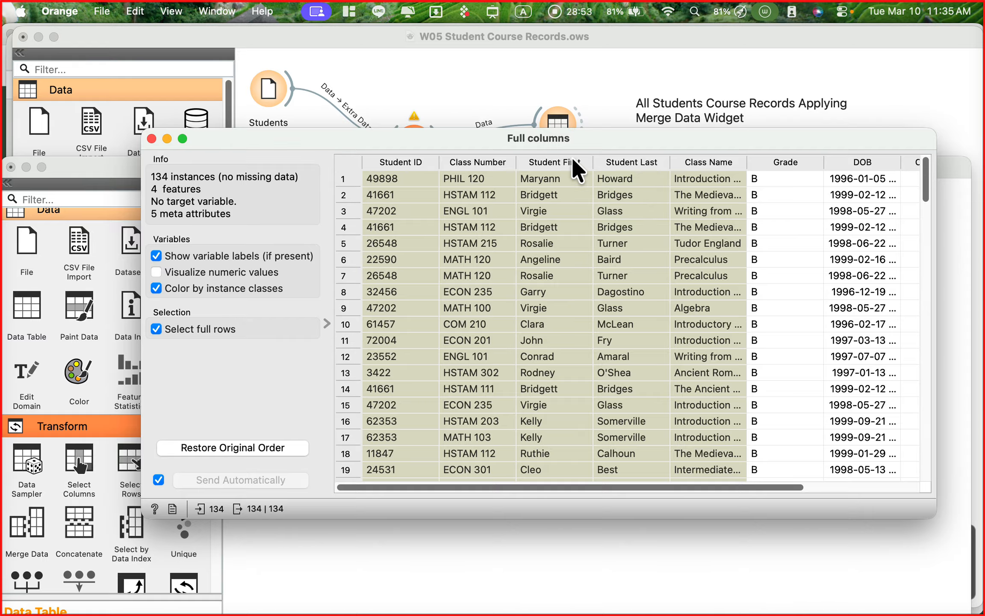
left_click(481, 160)
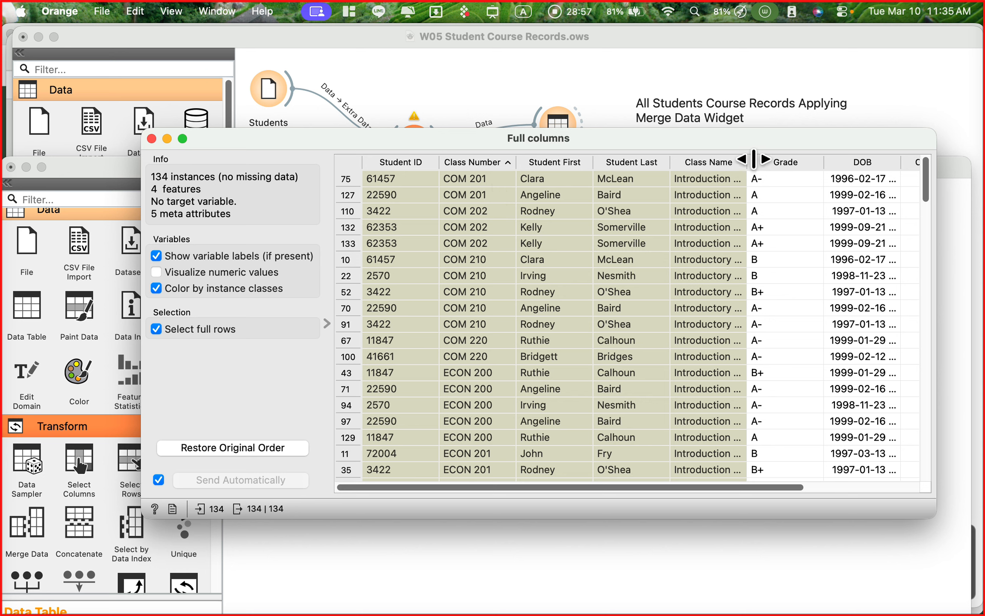
left_click_drag(752, 160, 858, 160)
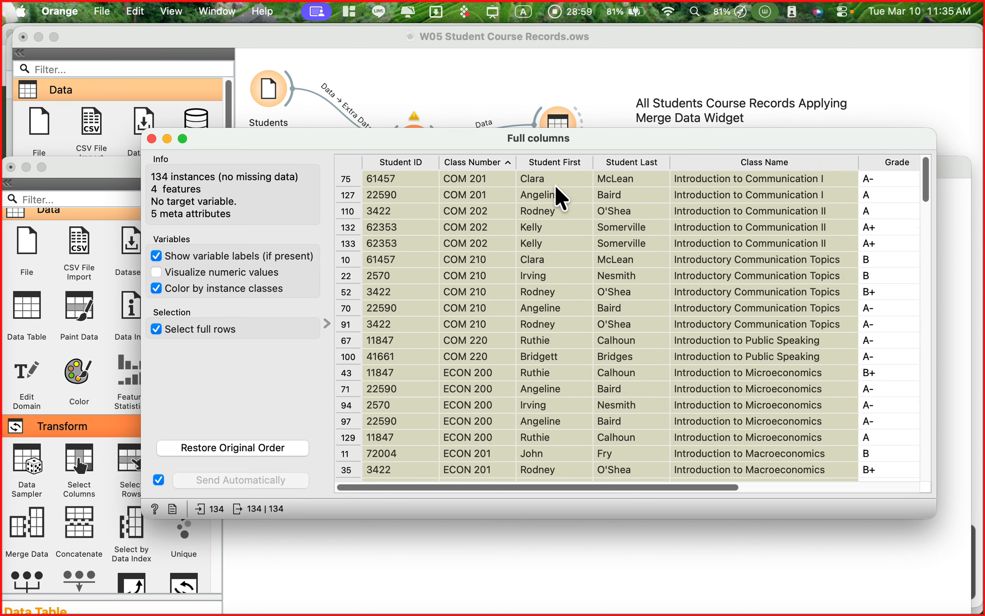
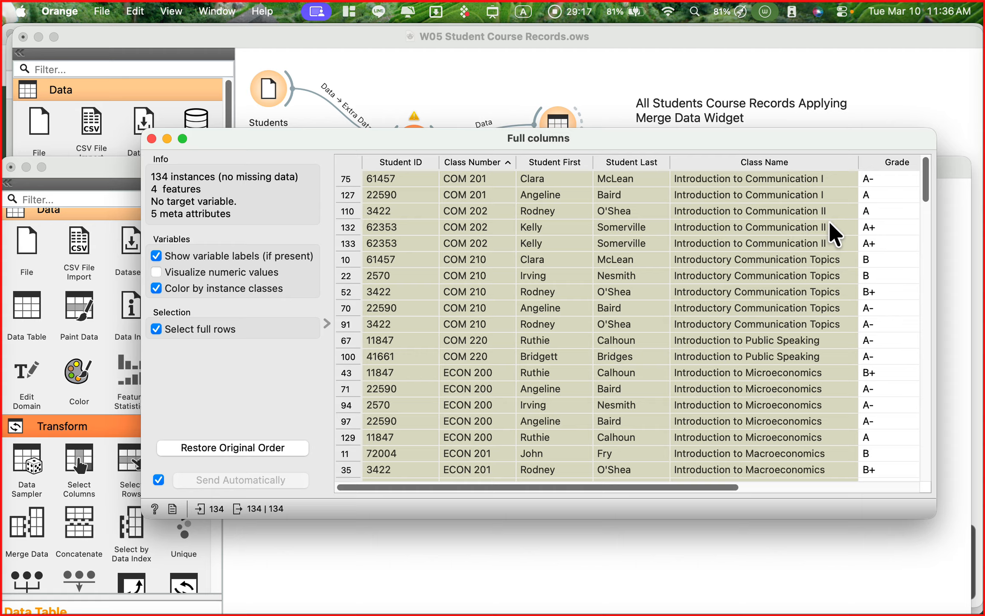
key("ctrl+a")
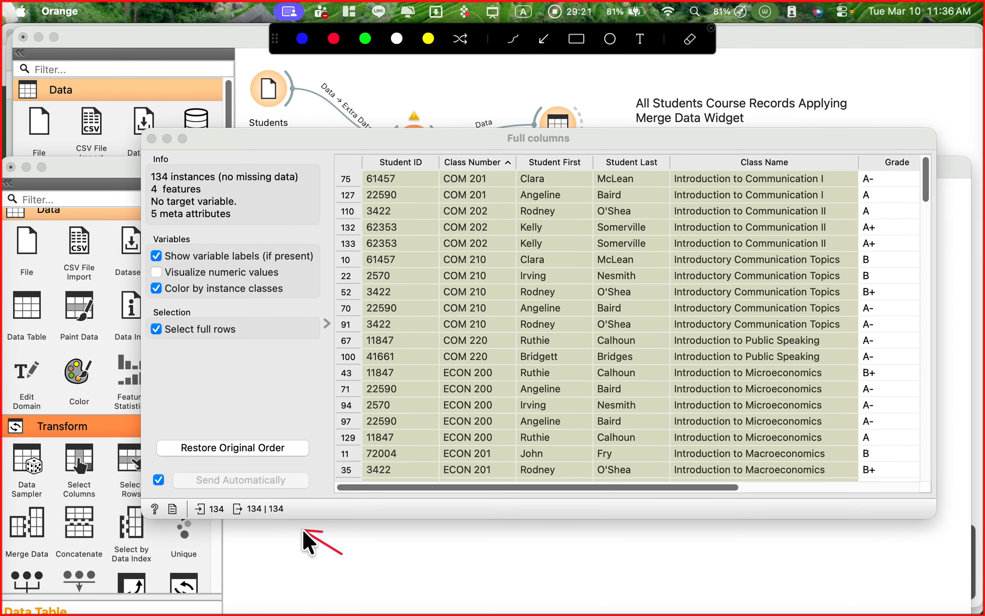
left_click_drag(303, 530, 288, 511)
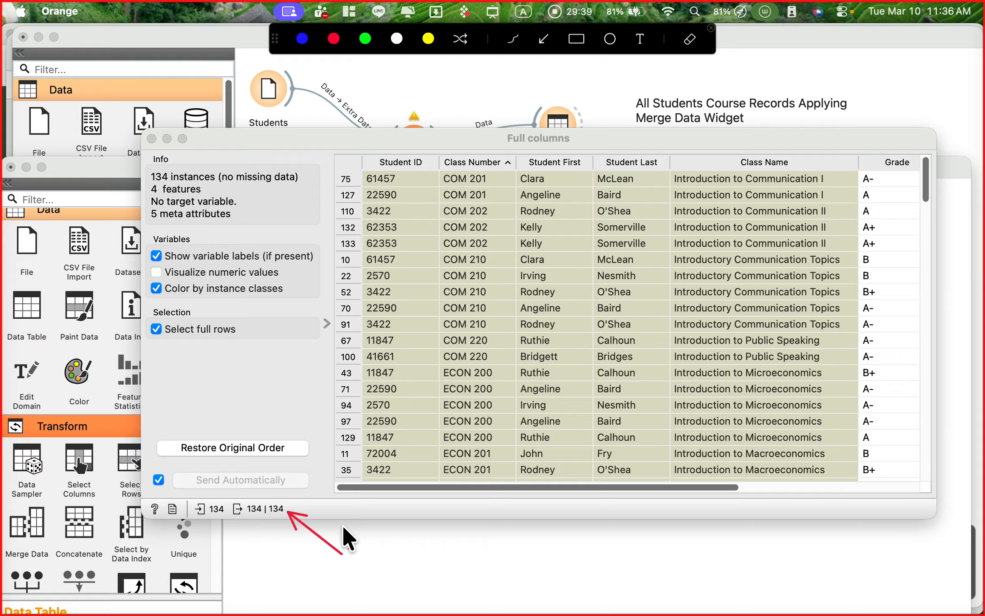
key("ctrl+a")
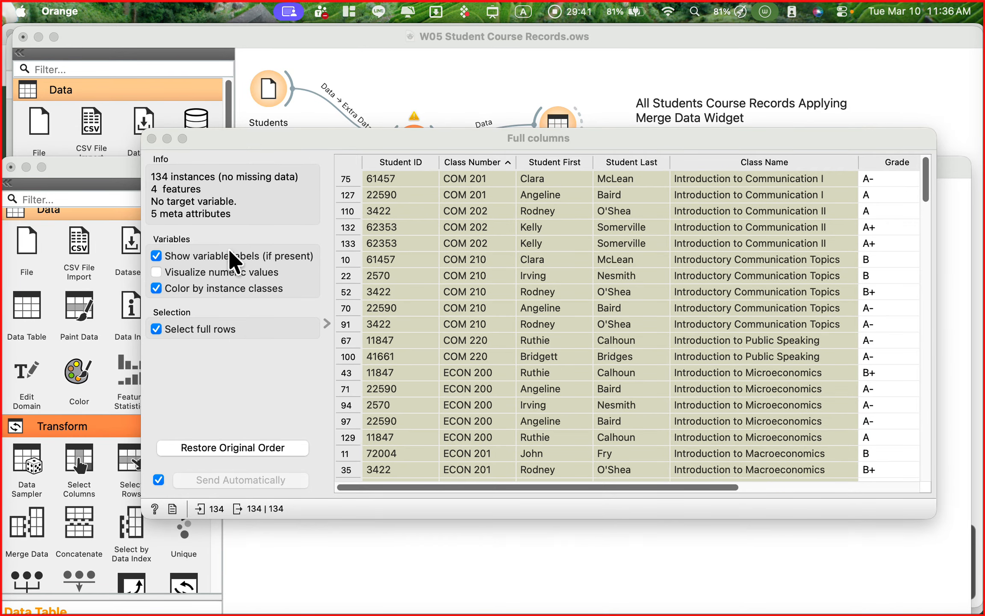
left_click(152, 138)
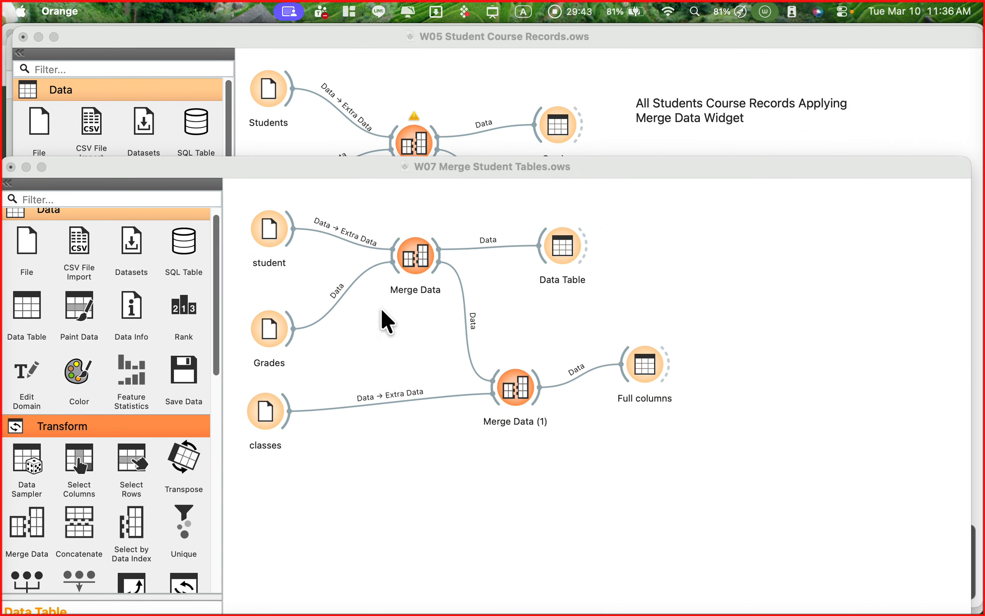
right_click(519, 383)
left_click(549, 417)
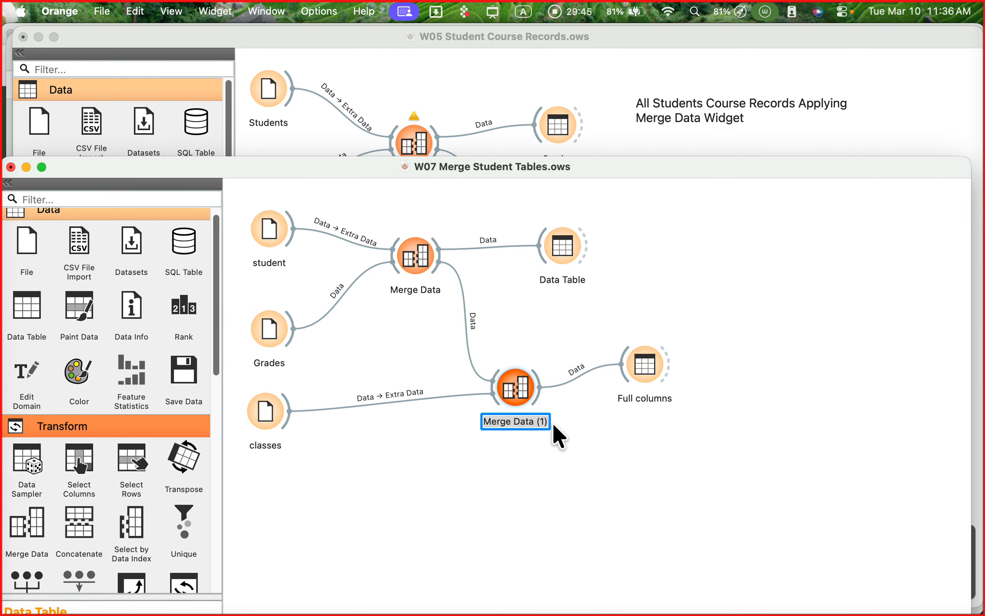
right_click(524, 418)
left_click(517, 402)
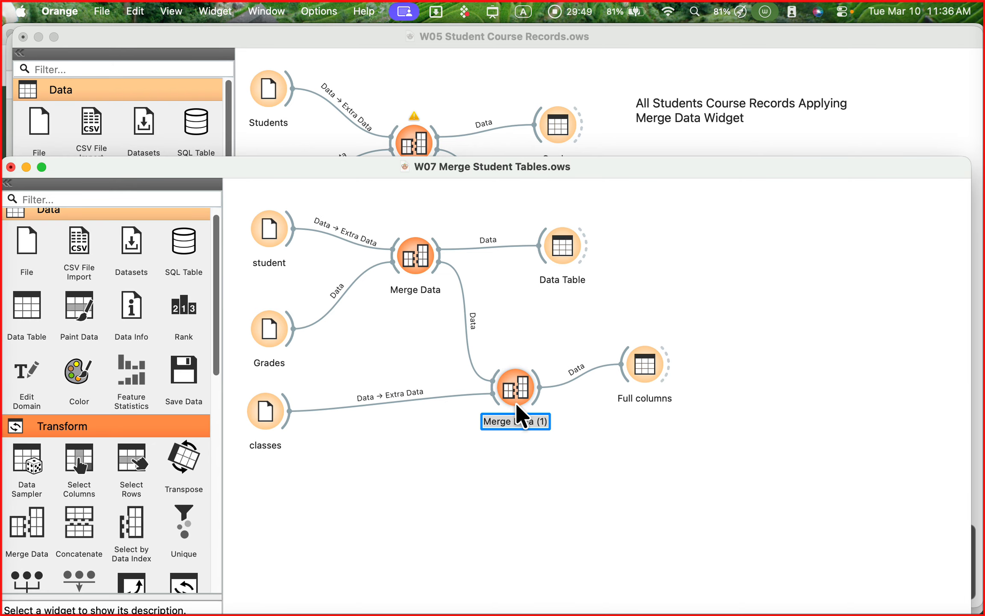
right_click(509, 421)
left_click(537, 390)
left_click(420, 267)
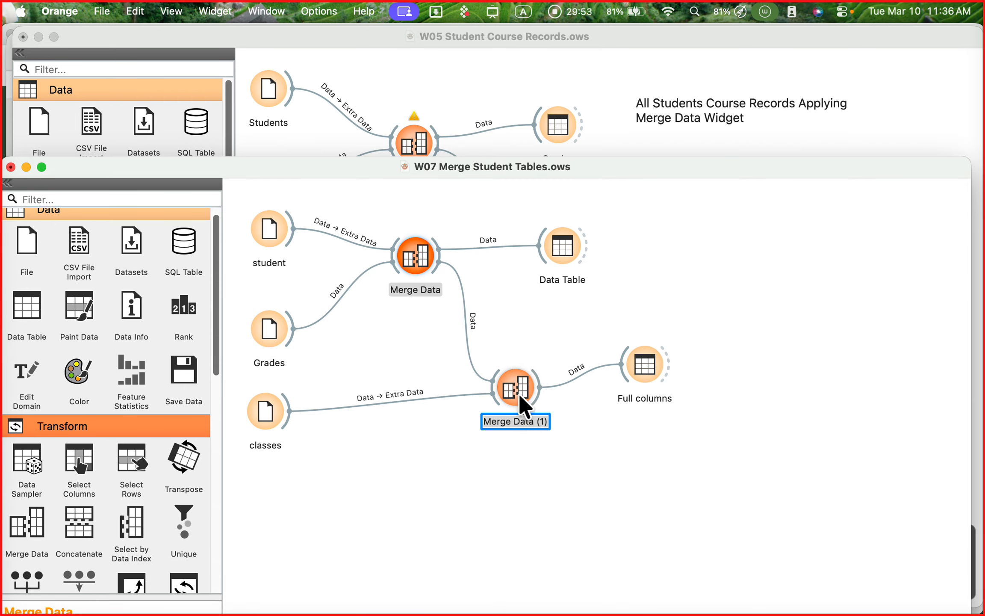
left_click(517, 393)
right_click(516, 392)
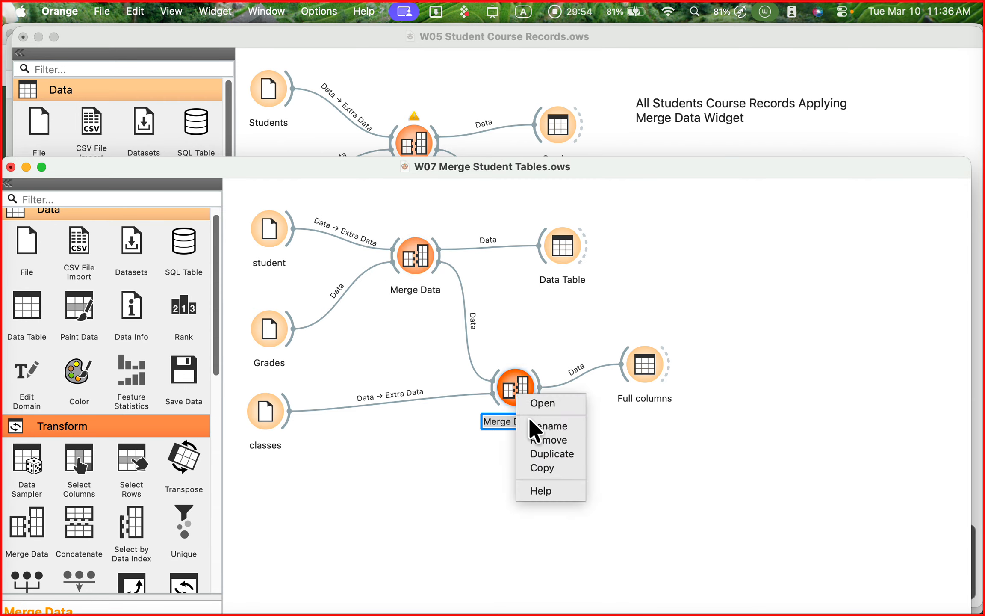
left_click(549, 427)
key("BackSpace")
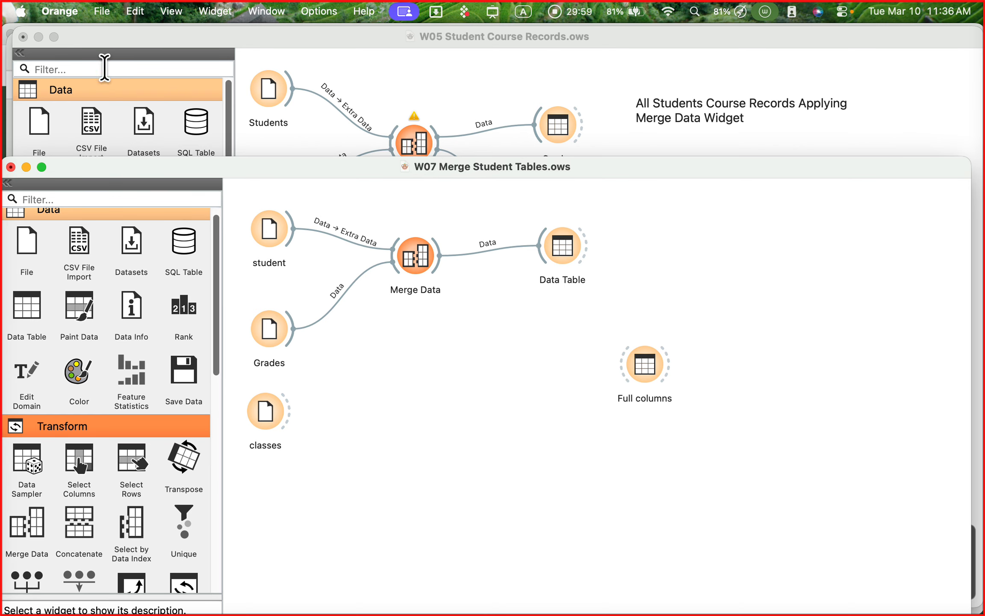
left_click(128, 11)
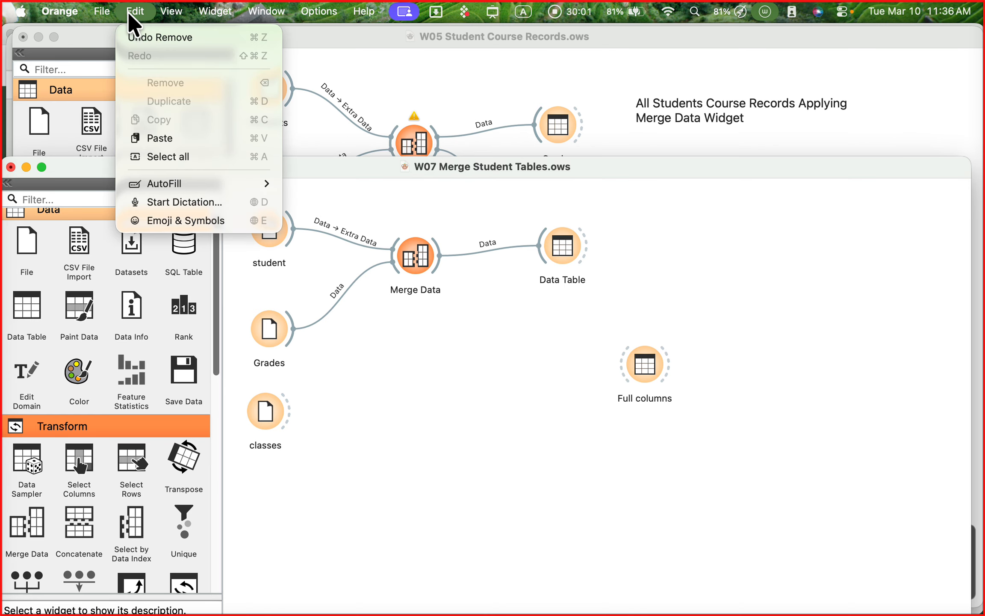
left_click(161, 37)
- Rename the second Merge Data widget, which joins in the classes table, as Join Classess with Grades
right_click(515, 380)
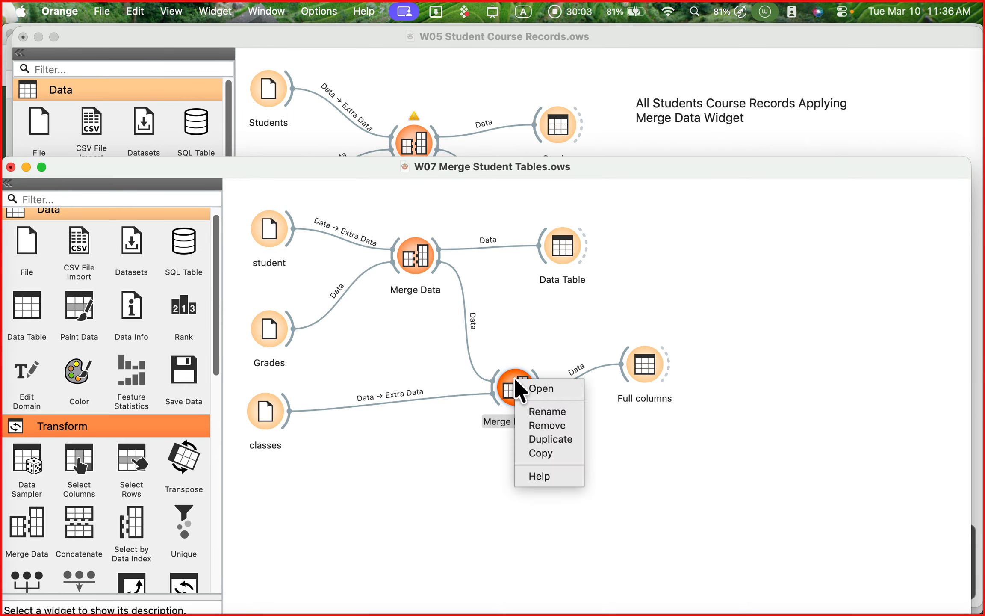
left_click(544, 410)
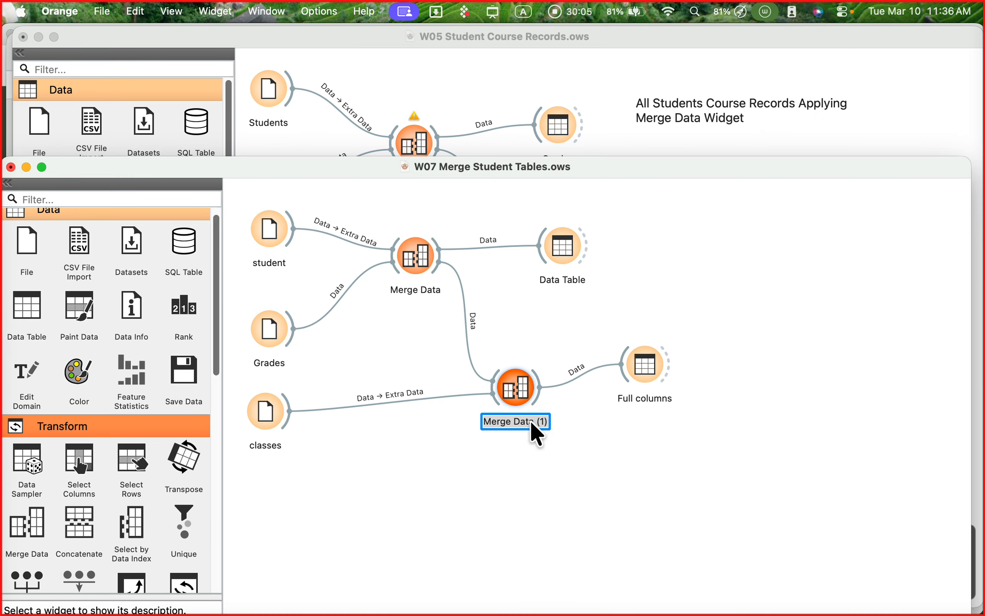
double_click(531, 419)
key("Right")
key("Right")
key("Right")
key("Right")
key("Right")
key("BackSpace")
key("BackSpace")
key("BackSpace")
key("BackSpace")
key("BackSpace")
key("BackSpace")
key("BackSpace")
key("BackSpace")
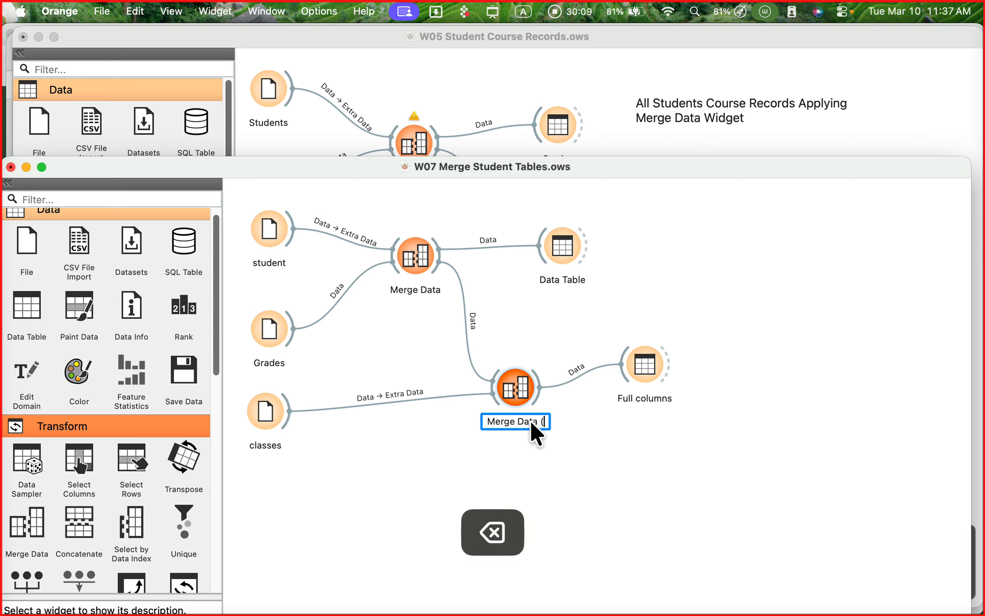
key("BackSpace")
key("BackSpace")
key("BackSpace")
key("BackSpace")
key("BackSpace")
key("BackSpace")
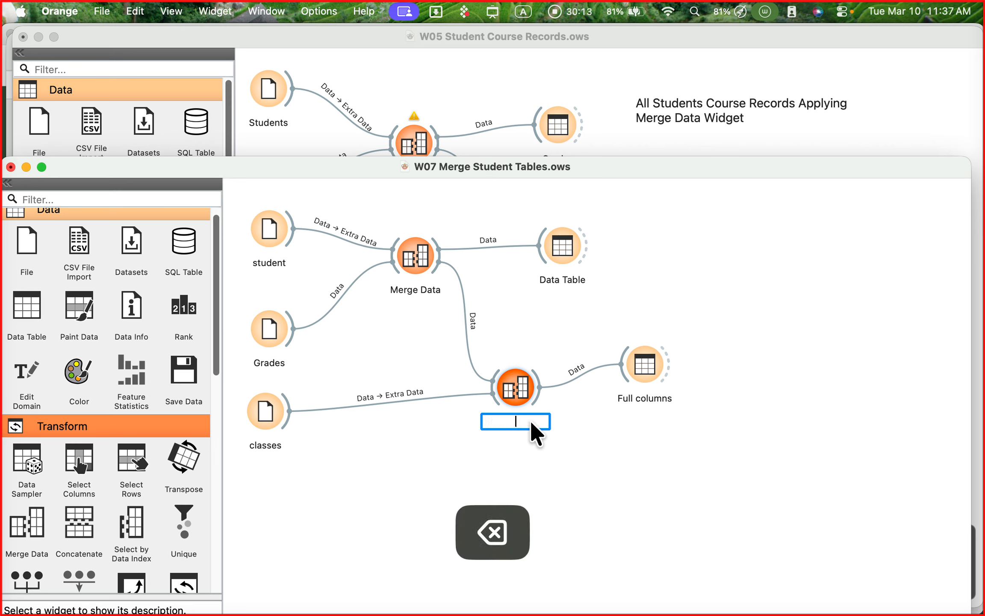
type("Join")
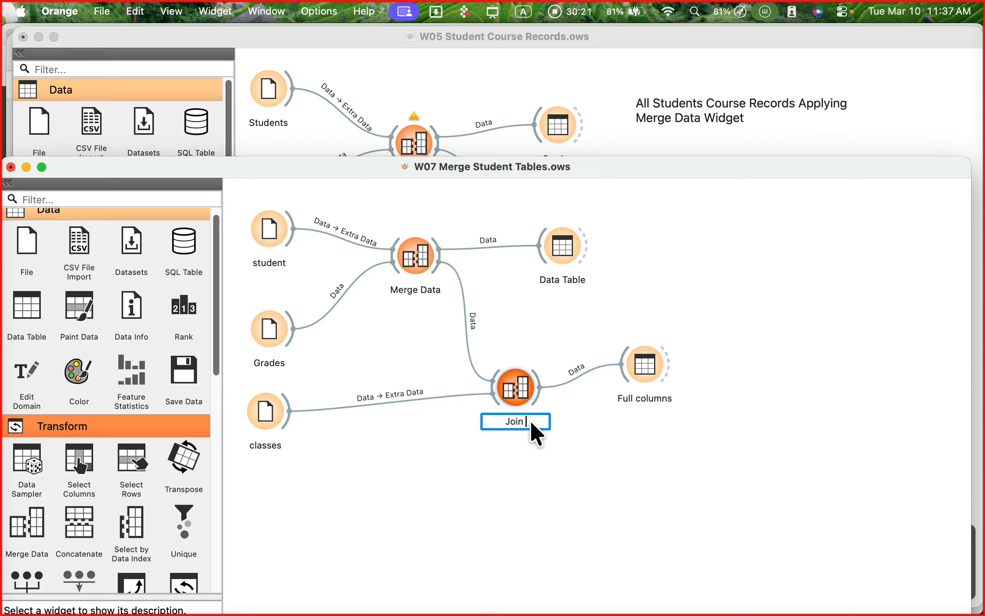
type("Classes w")
key("BackSpace")
type("with")
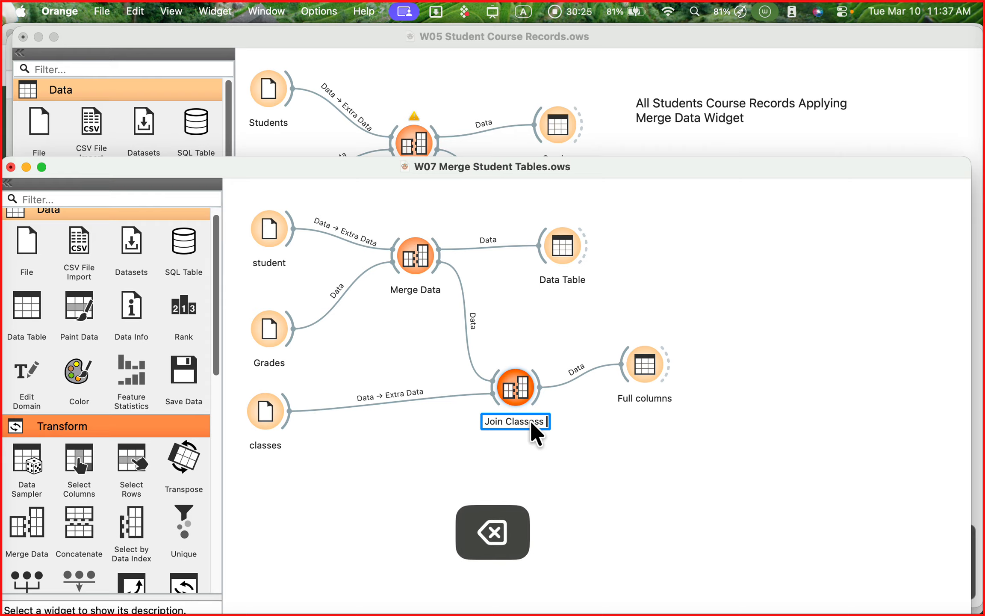
type(" Grade")
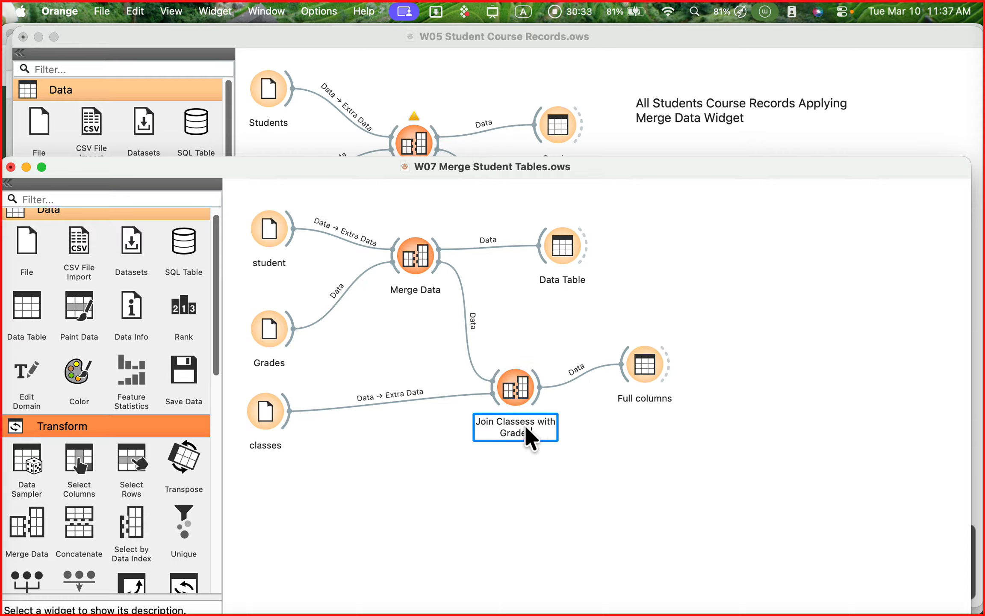
left_click(526, 426)
- Rename the first Merge Data widget, which joins the student and Grades tables, as Join Grades with Student details
right_click(410, 260)
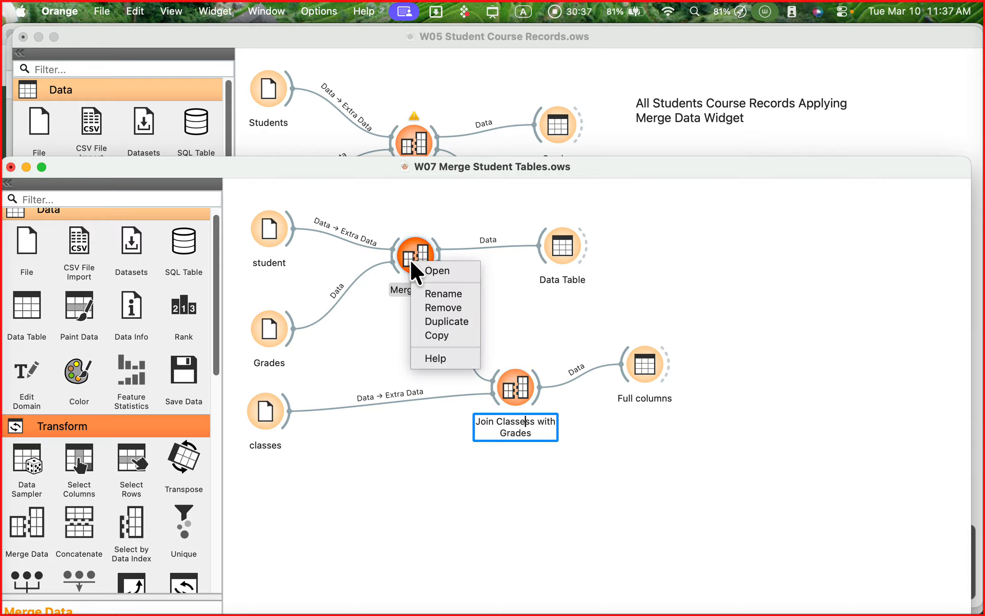
left_click(451, 292)
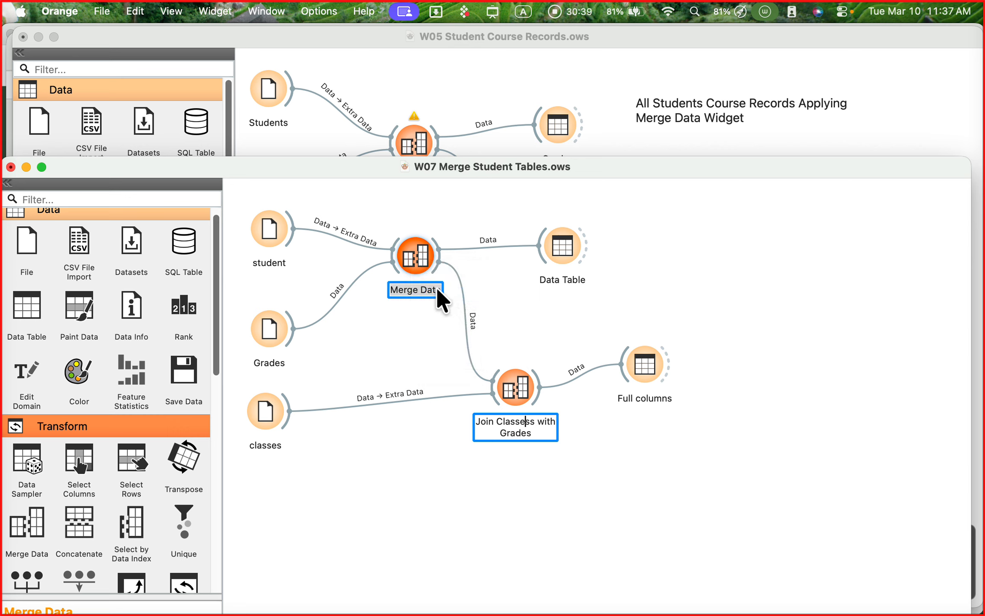
key("Right")
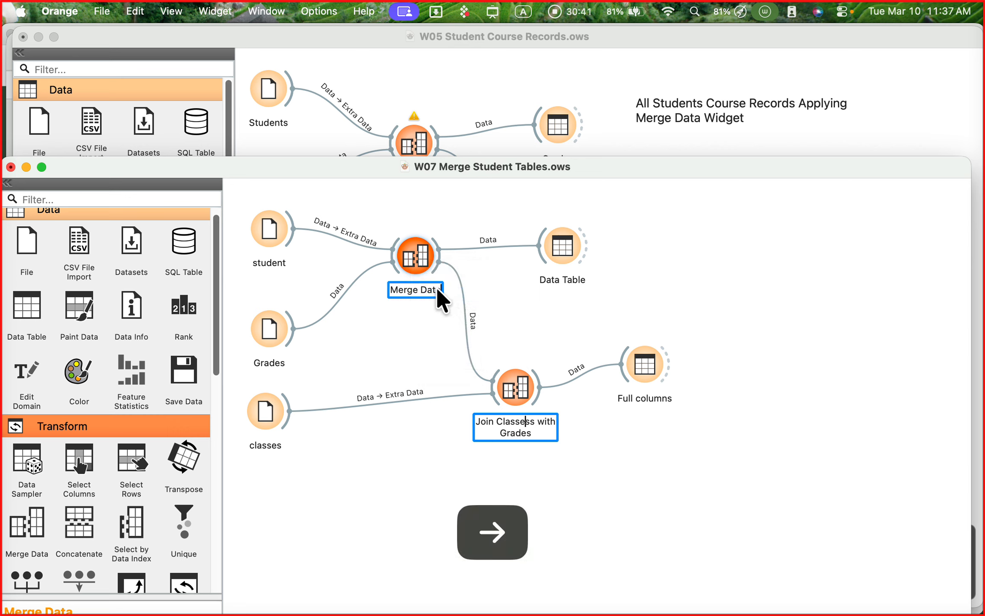
key("BackSpace")
key("BackSpace")
key("BackSpace")
key("BackSpace")
key("BackSpace")
key("BackSpace")
key("BackSpace")
key("BackSpace")
key("BackSpace")
key("BackSpace")
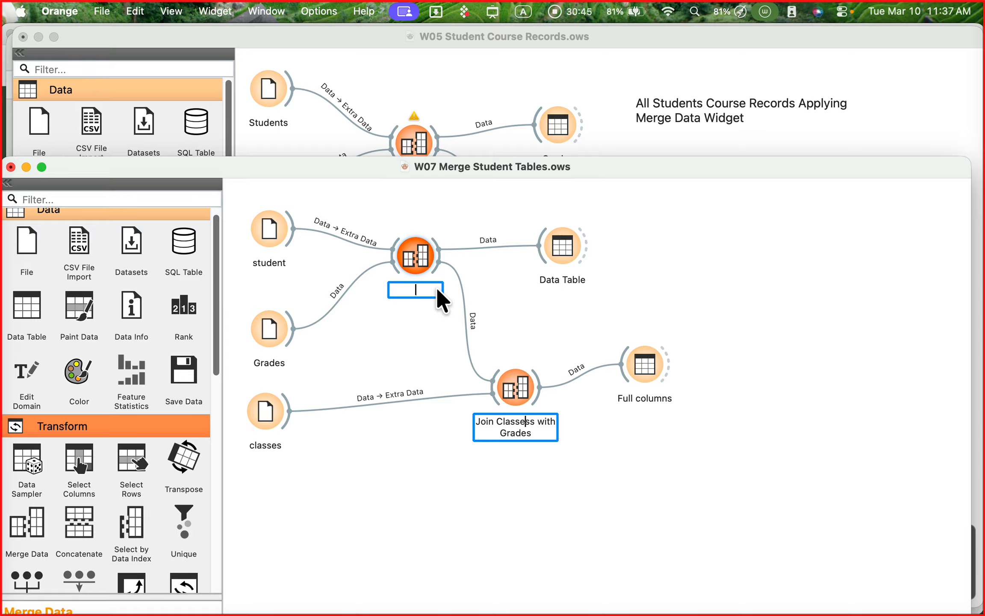
type("Join Grades with S")
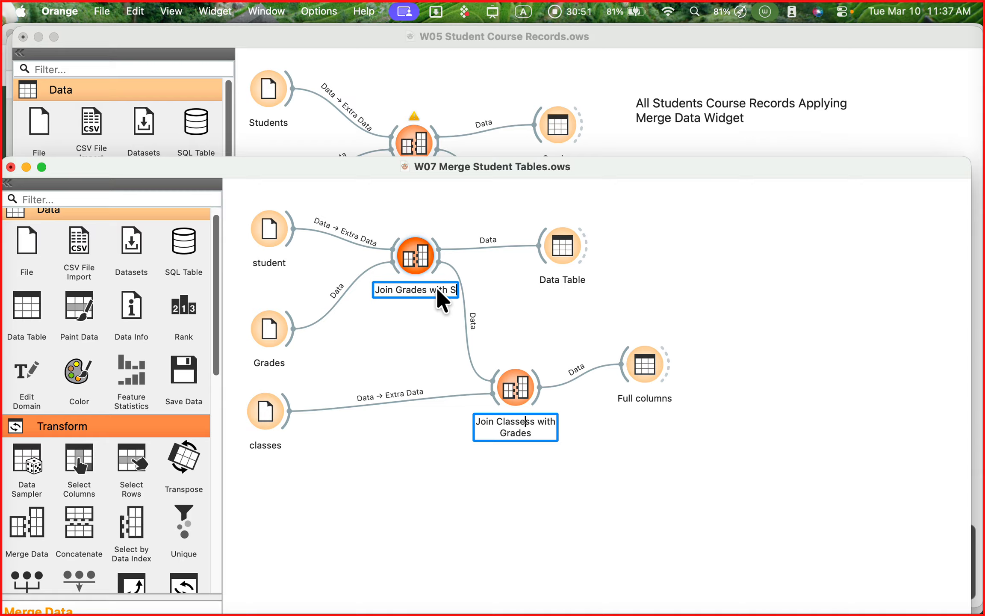
type("tudent details")
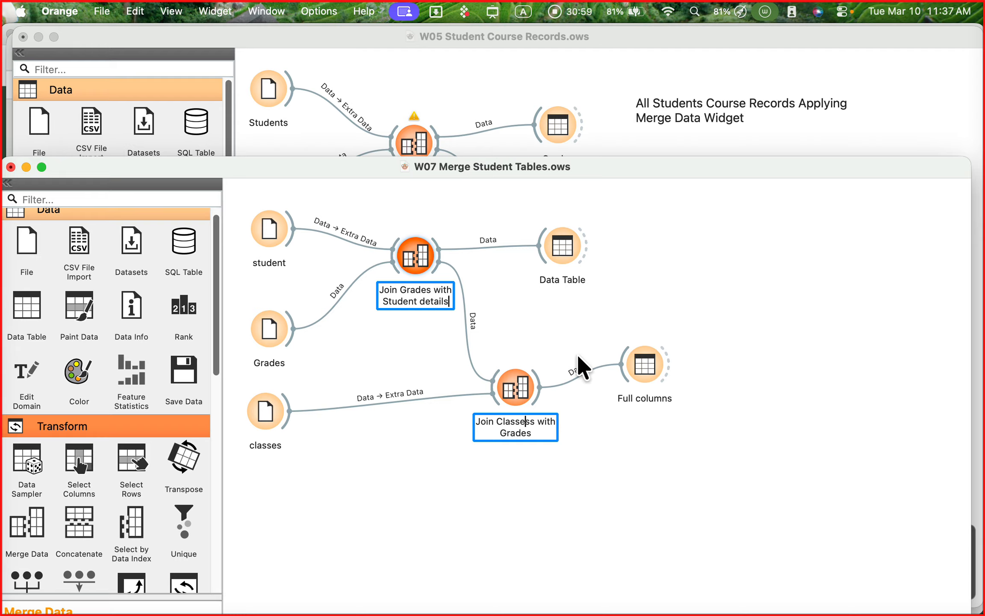
key("Return")
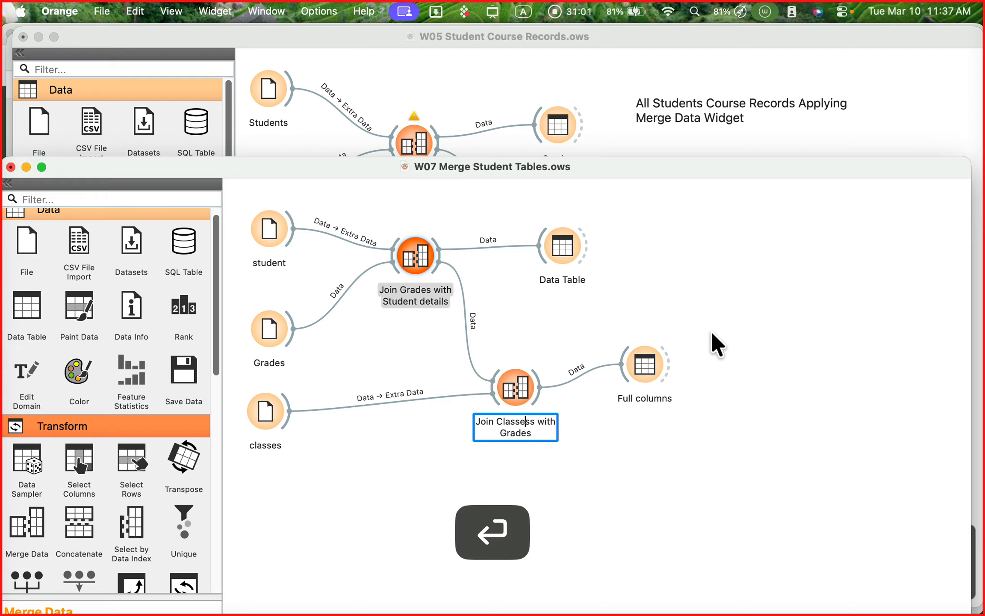
- Add a Save Data widget linked from Full columns and place it beside that table widget
left_click_drag(644, 365, 644, 359)
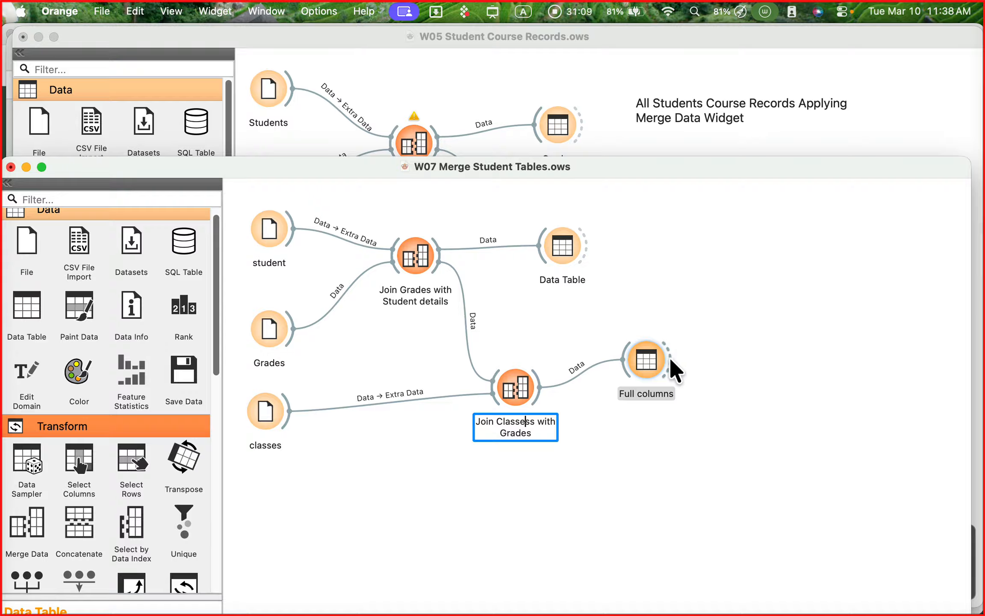
left_click_drag(670, 358, 645, 296)
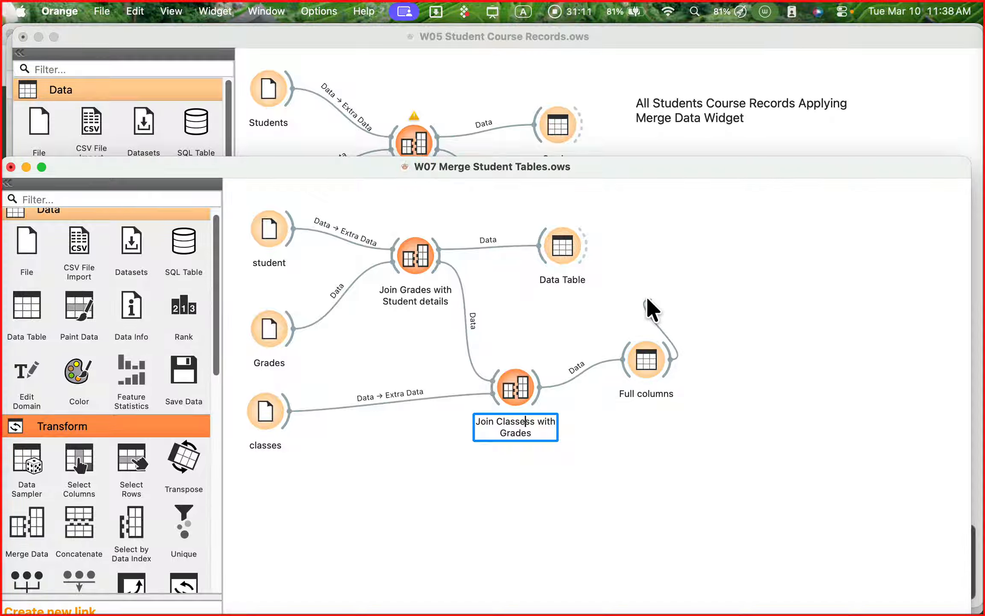
left_click(660, 269)
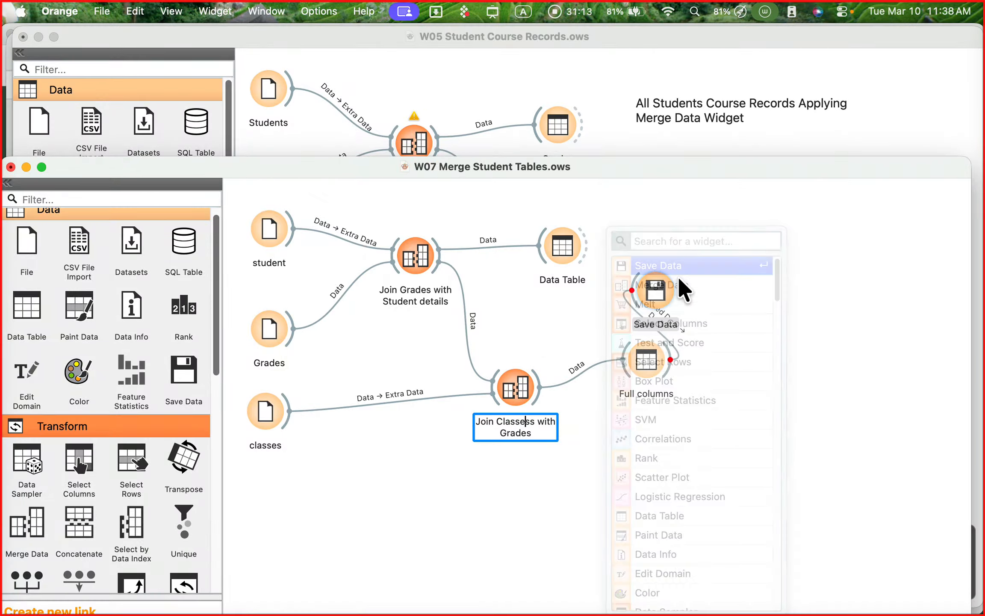
left_click_drag(653, 286, 775, 349)
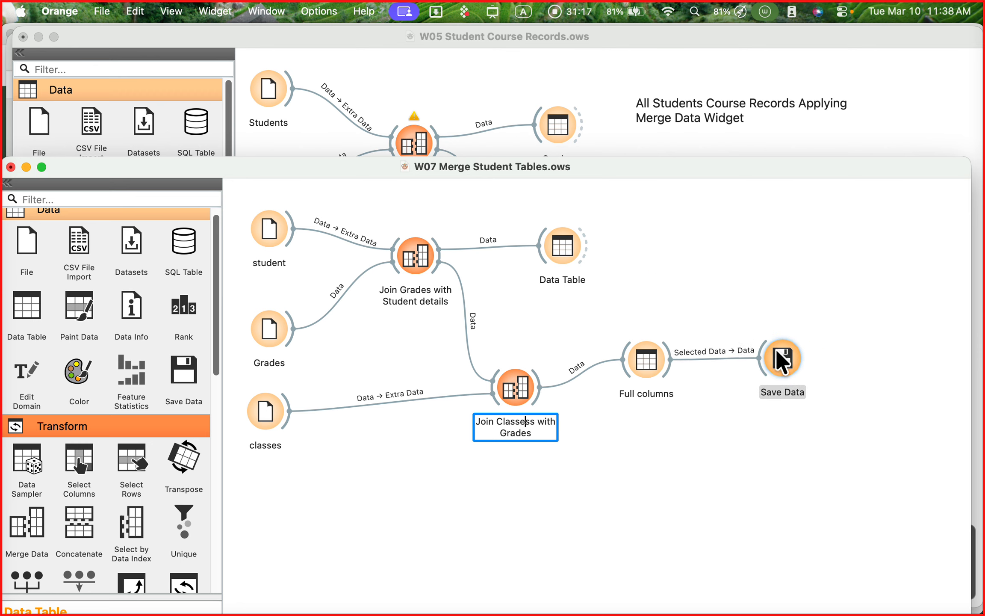
- Save the data from the Save Data widget to the Desktop as a Microsoft Excel spreadsheet named W05 Student Data-Grades-Classes
double_click(776, 349)
left_click(540, 259)
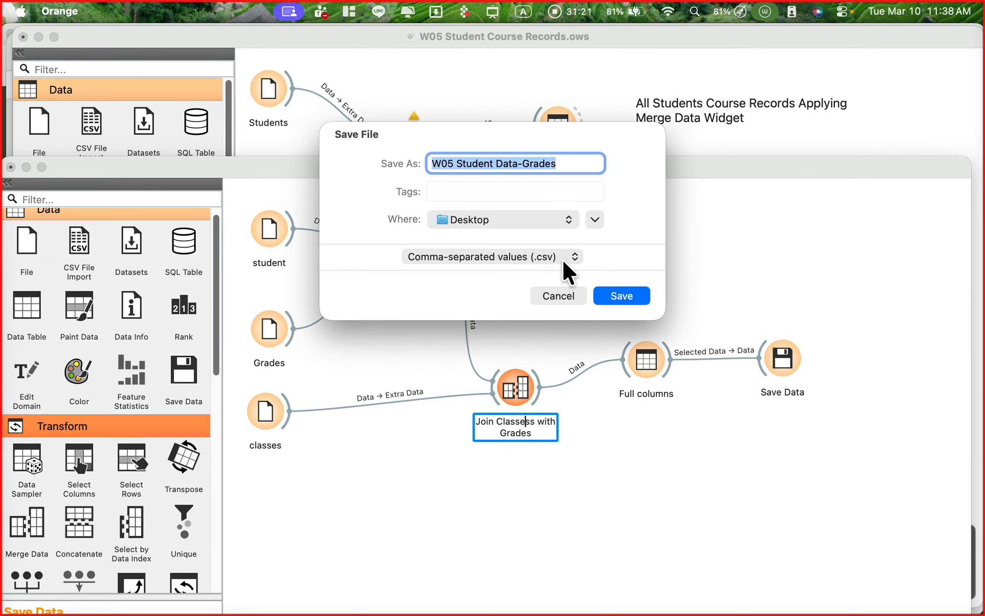
left_click(569, 260)
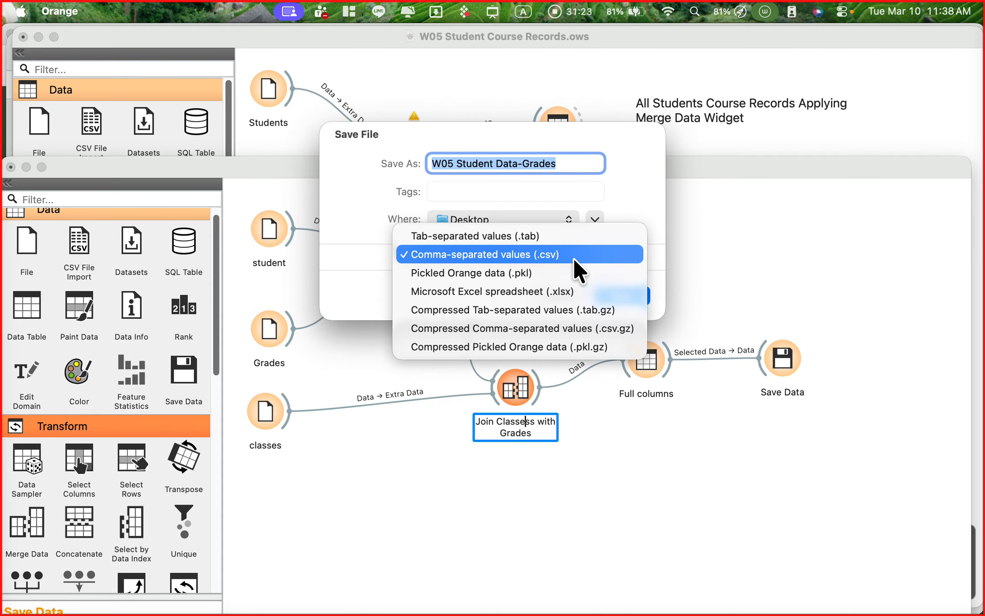
left_click(559, 292)
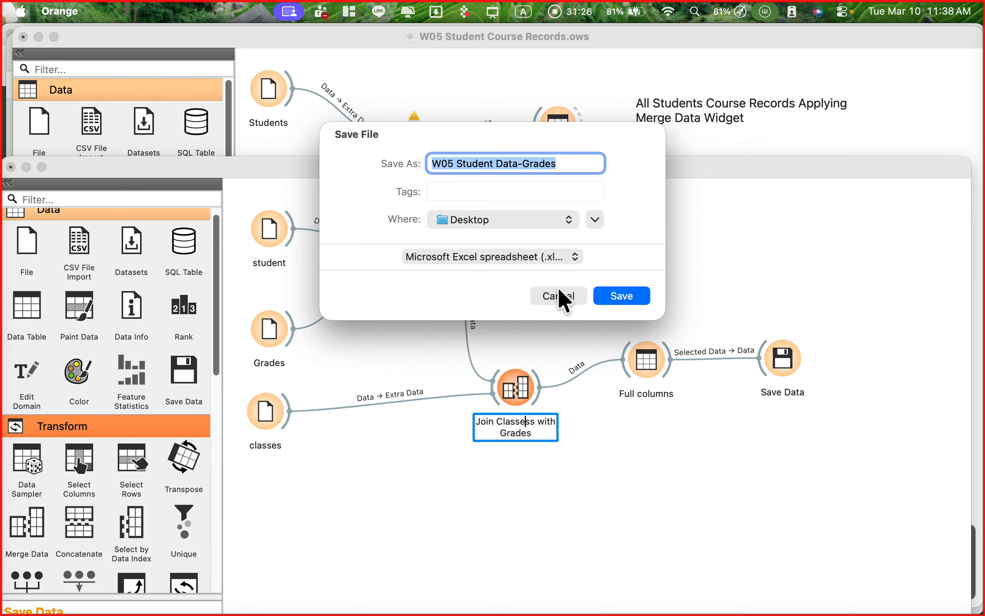
left_click(558, 163)
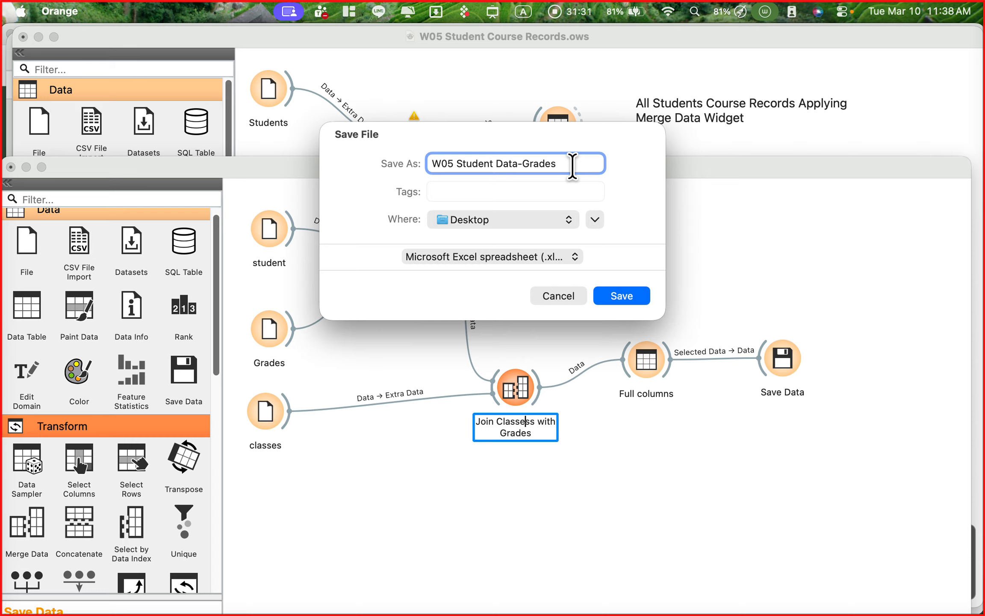
type("-Classse")
key("BackSpace")
key("BackSpace")
type("es")
key("Return")
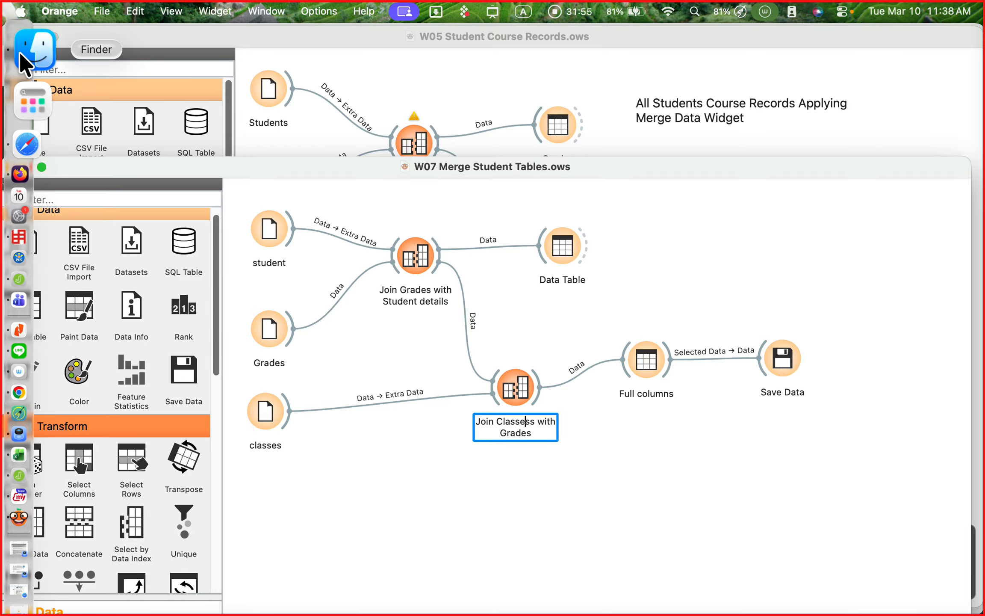
- Switch to Finder, locate W05 Student Data-Grades-Classes.xlsx on the Desktop, and open it in Microsoft Excel
left_click(20, 53)
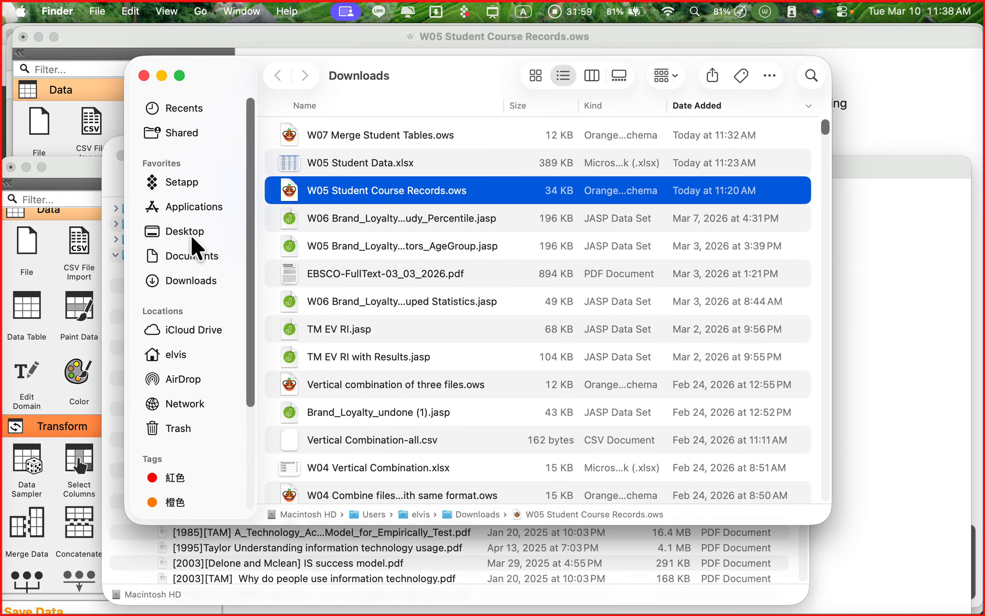
left_click(202, 275)
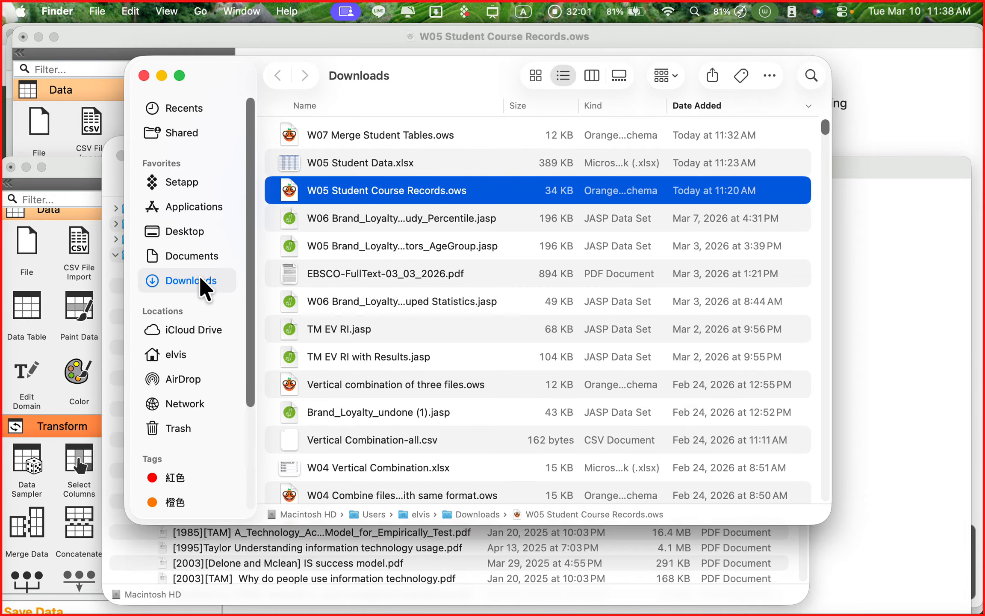
left_click(197, 253)
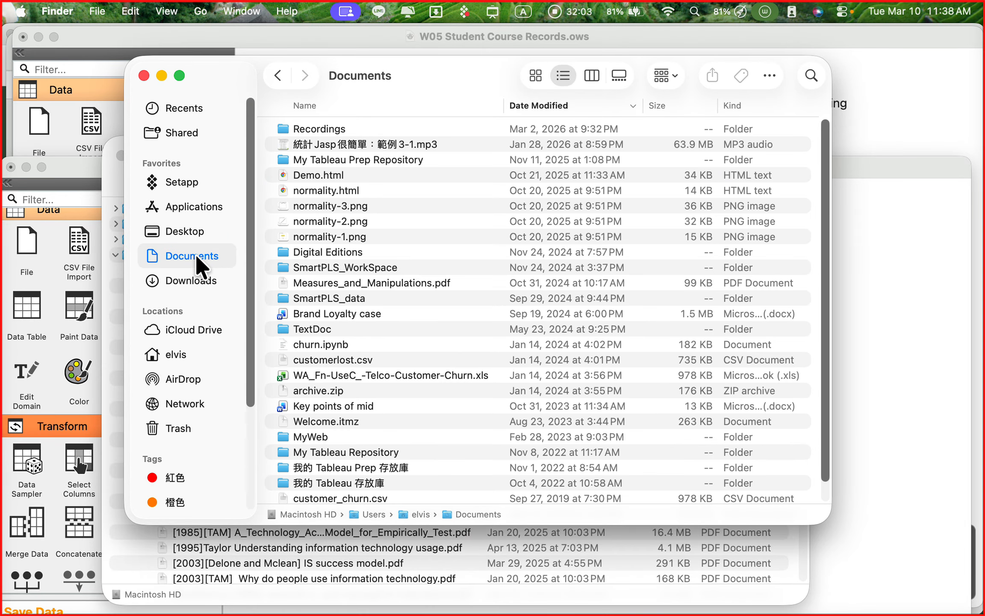
left_click(188, 231)
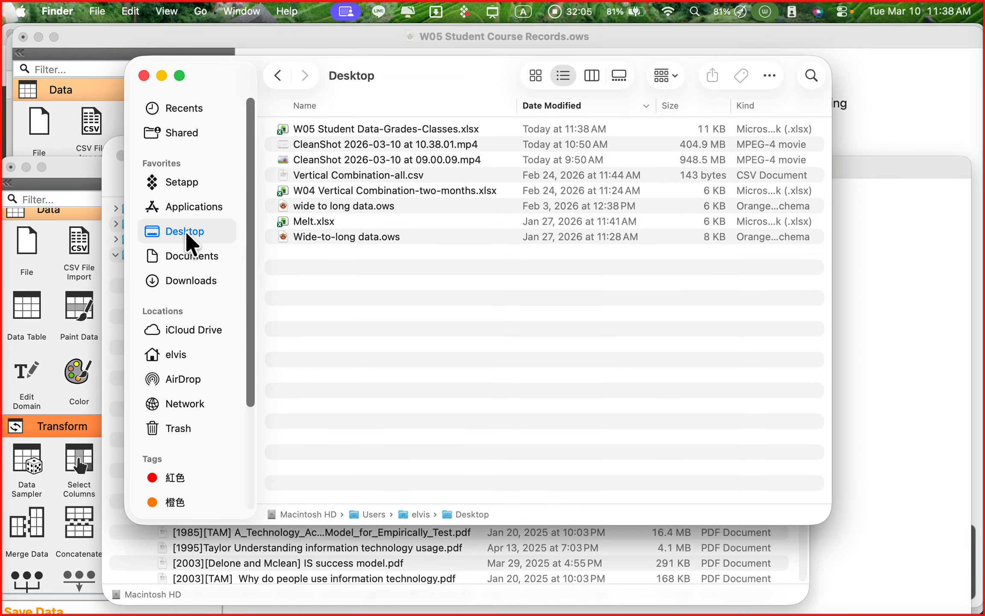
left_click(443, 128)
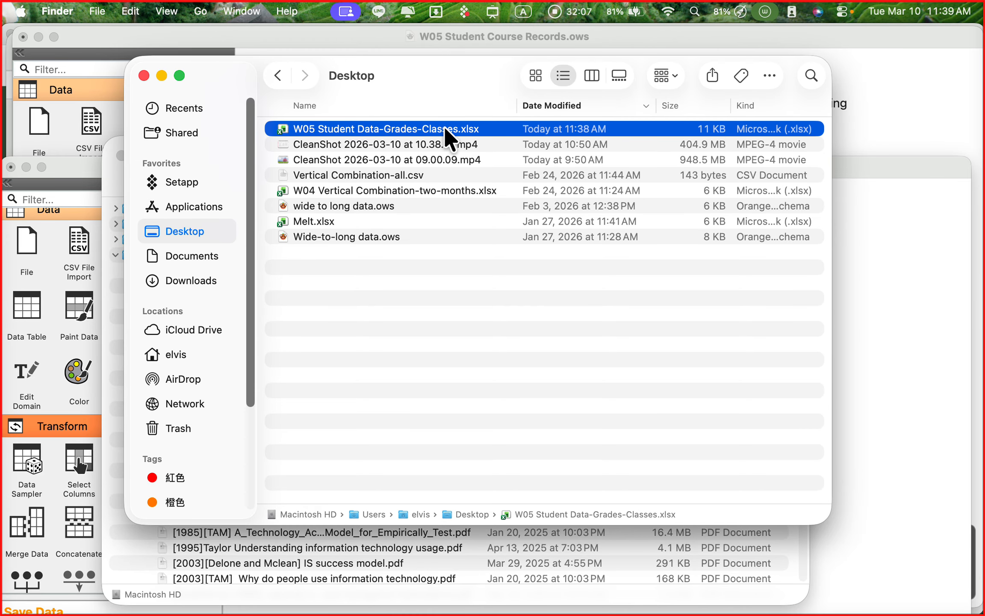
right_click(443, 128)
mouse_move(552, 154)
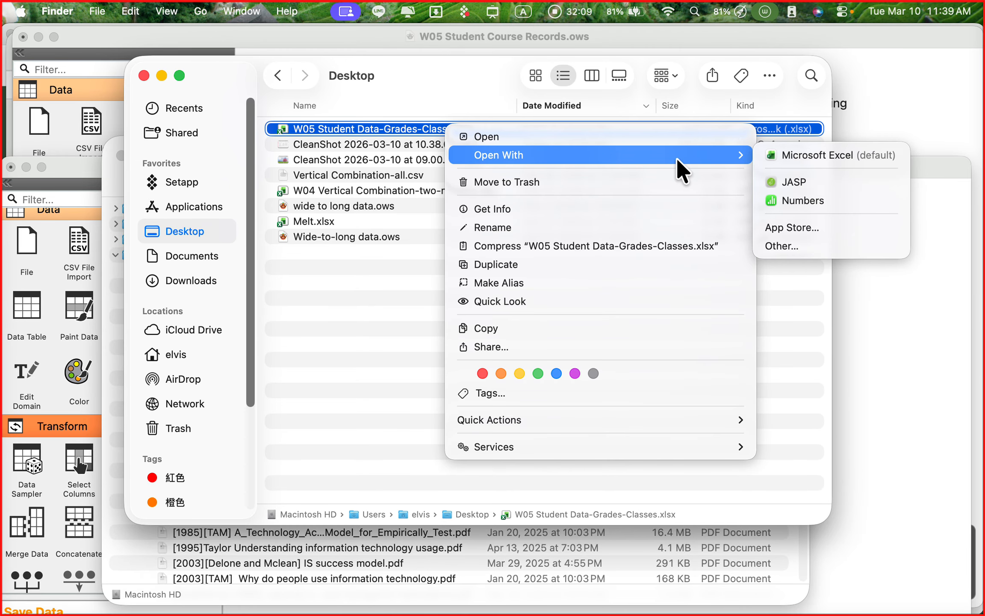
left_click(816, 161)
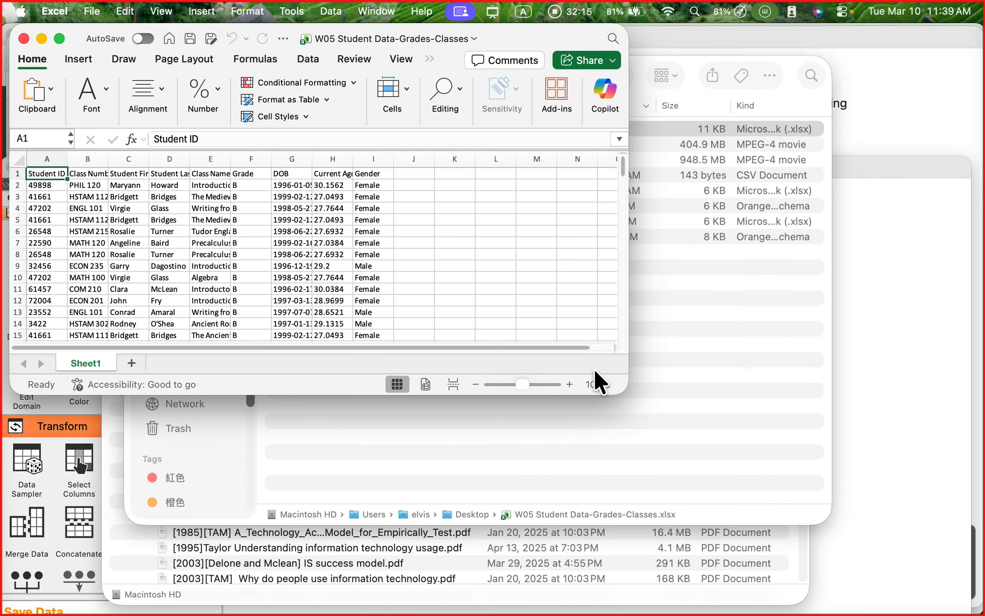
- Enlarge the Excel window, zoom the sheet to 225%, and examine the exported rows and the Student ID, Student First and Class Number columns
left_click_drag(527, 383, 534, 383)
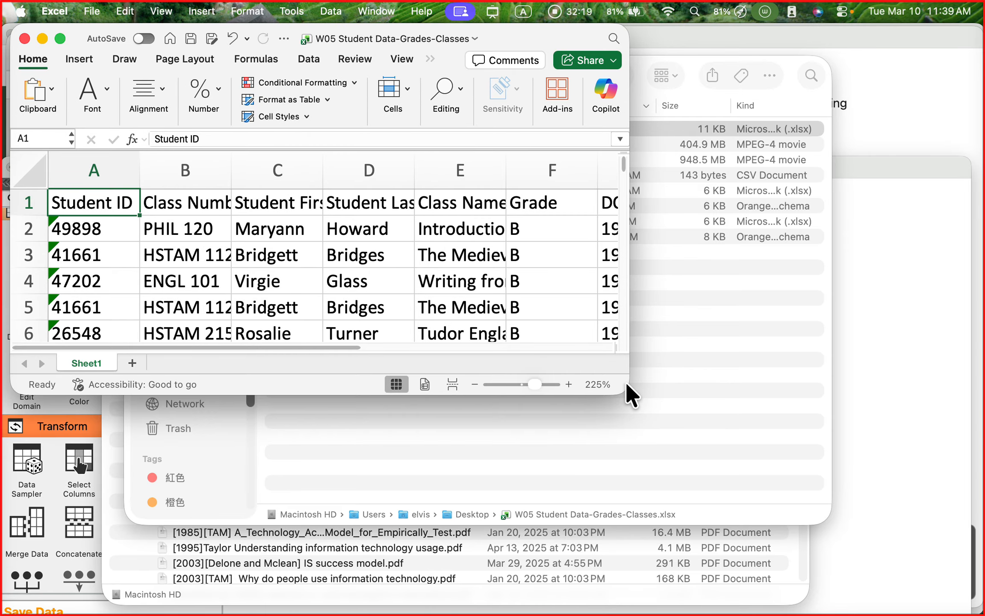
left_click_drag(624, 386, 890, 597)
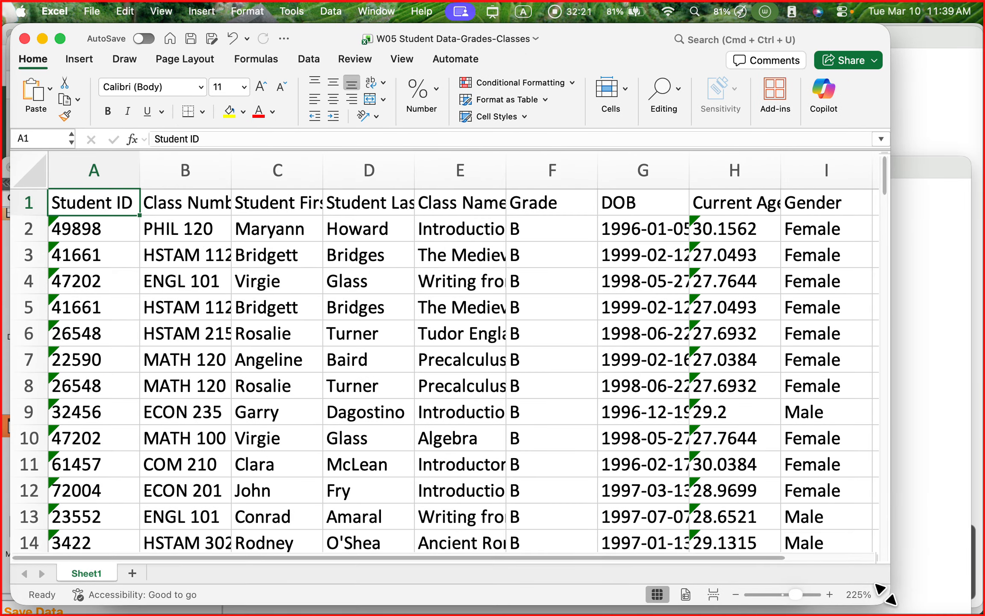
scroll(494, 377, "down", 2)
scroll(494, 376, "up", 2)
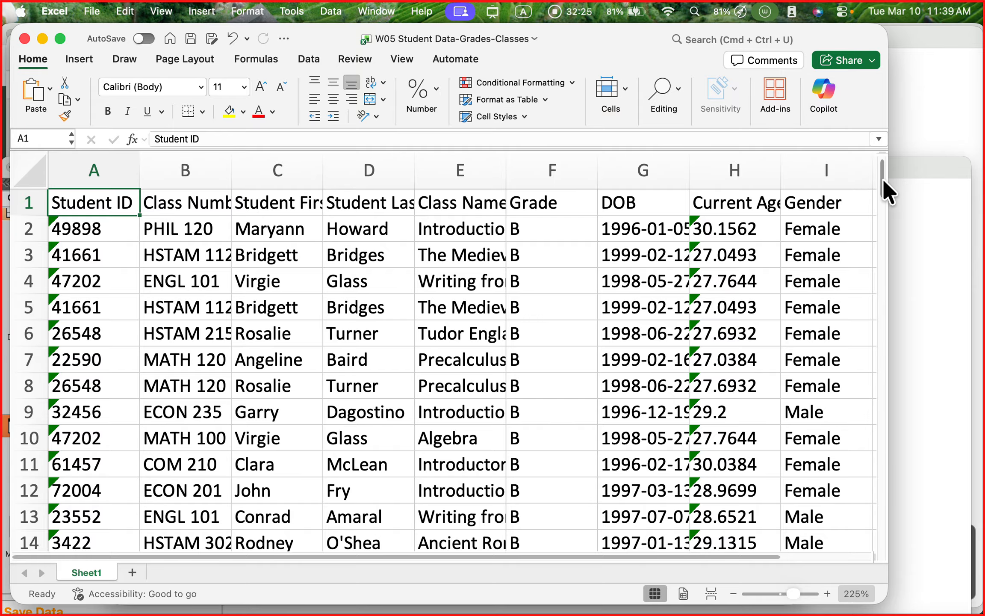
left_click_drag(886, 186, 876, 546)
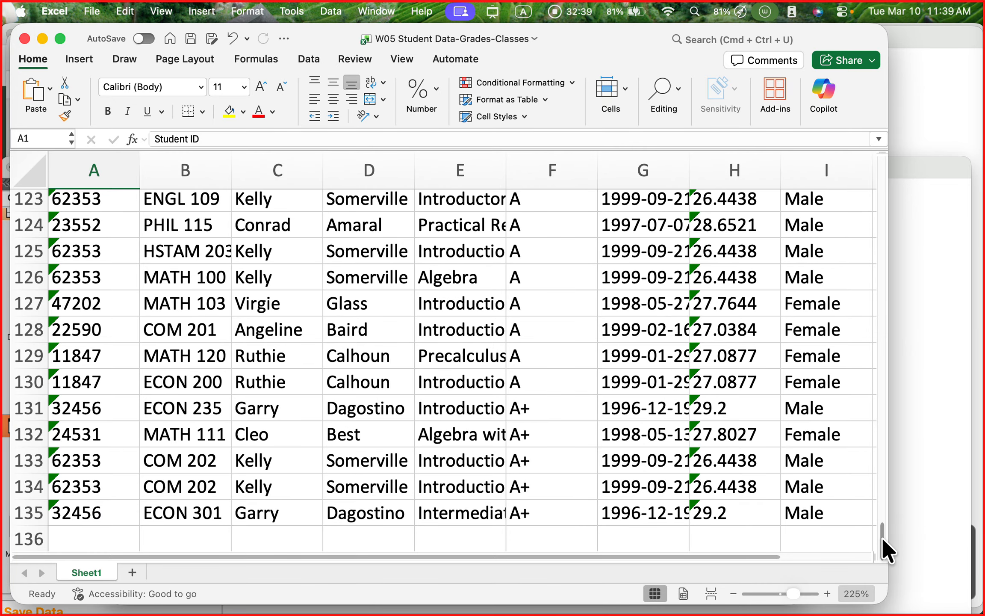
left_click_drag(884, 546, 825, 149)
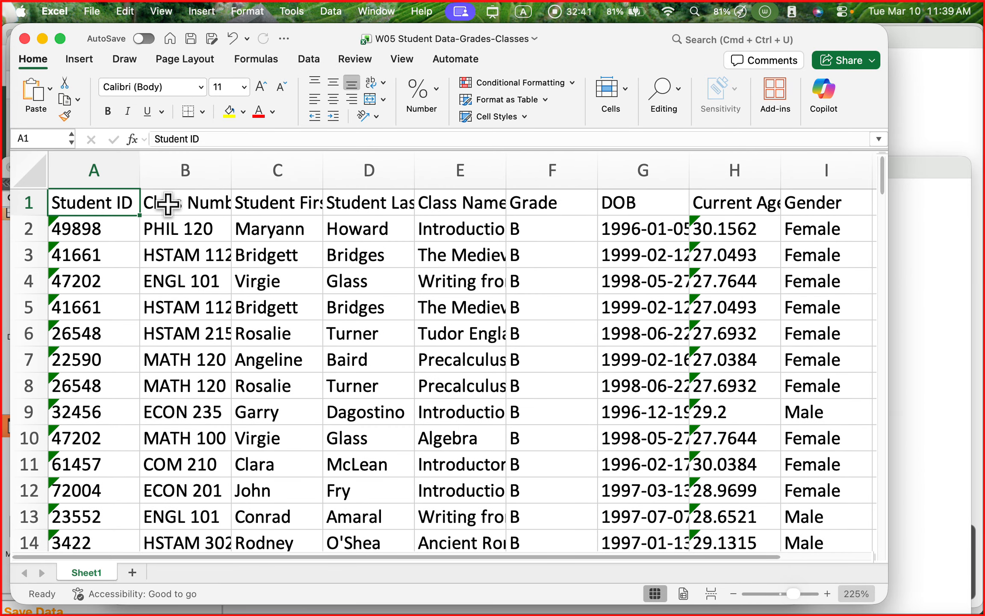
left_click_drag(94, 179, 150, 184)
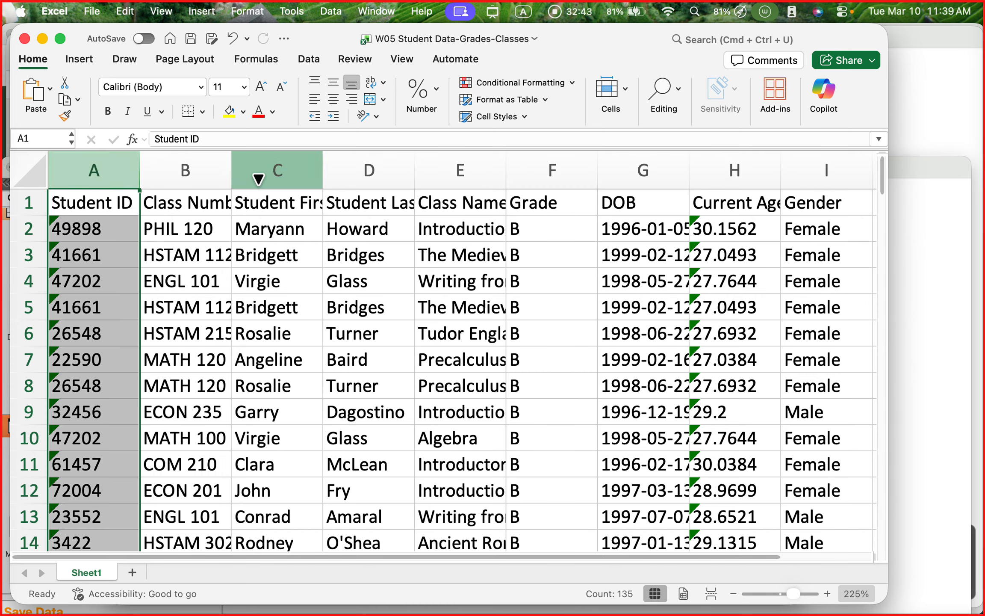
left_click(261, 170)
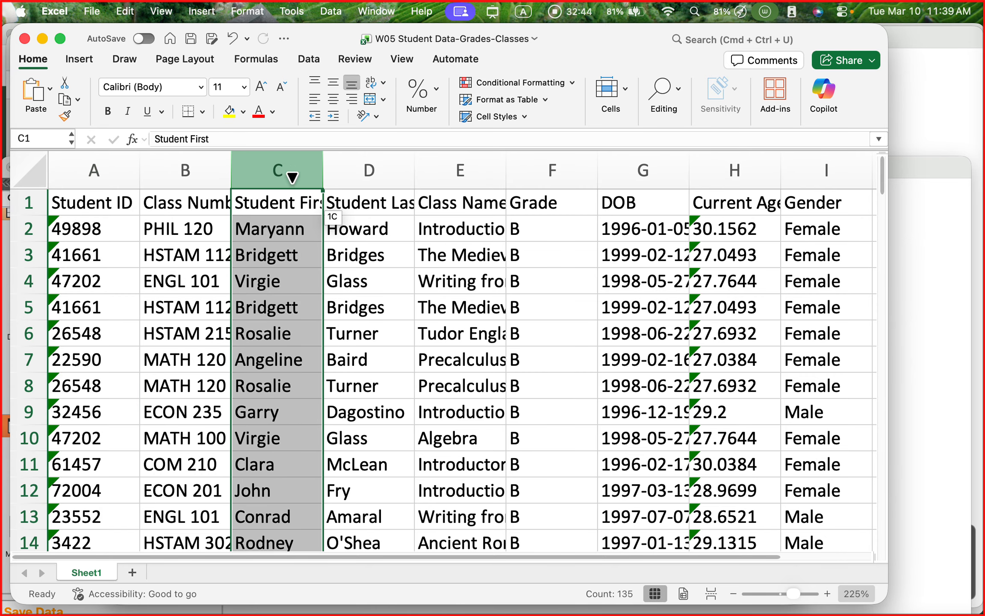
left_click(189, 169)
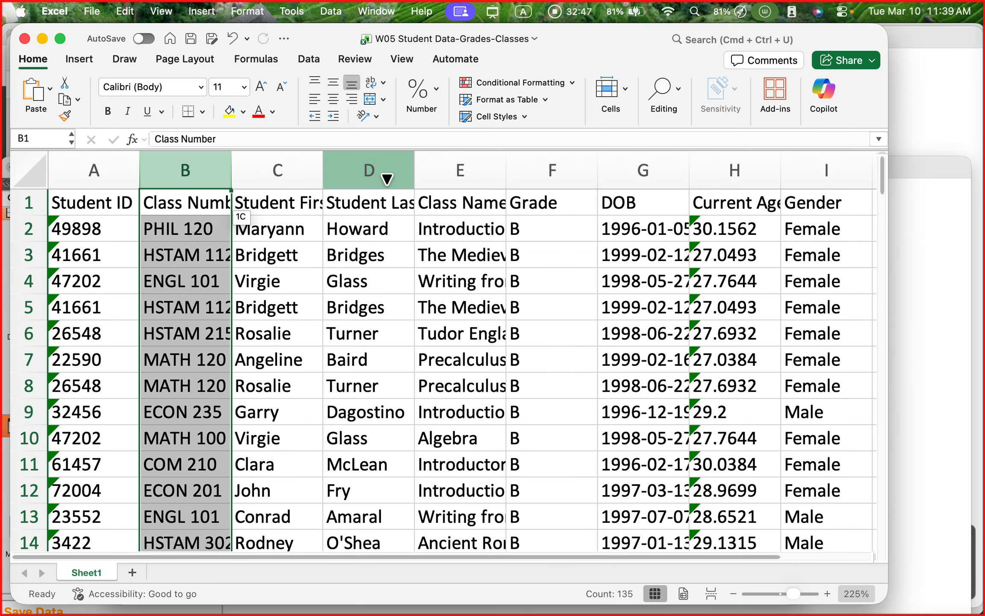